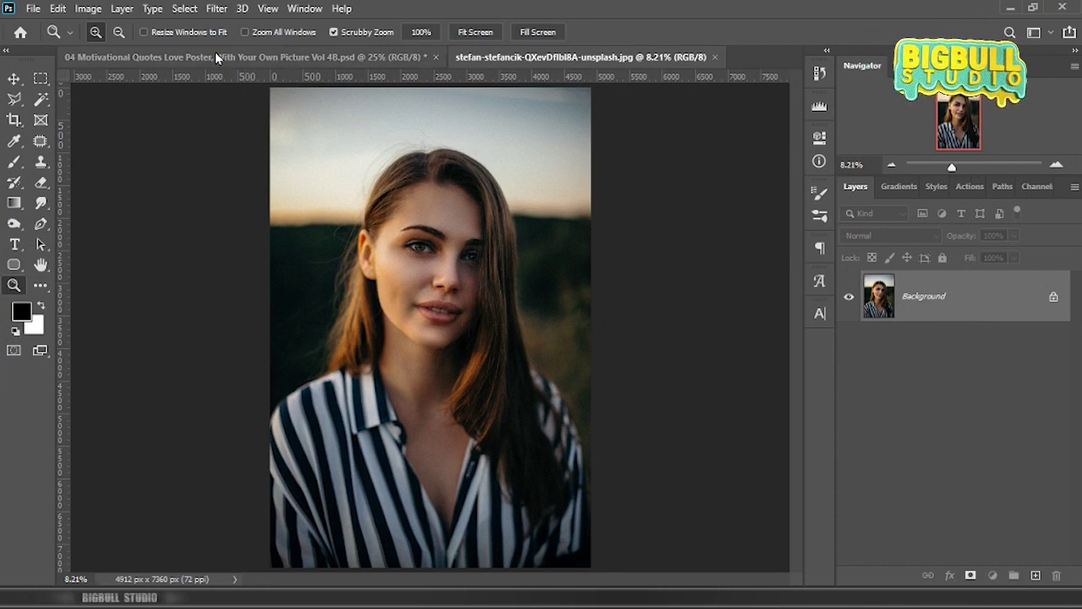
Drag the portrait photo from its document onto the white square poster as Layer 1
click(218, 57)
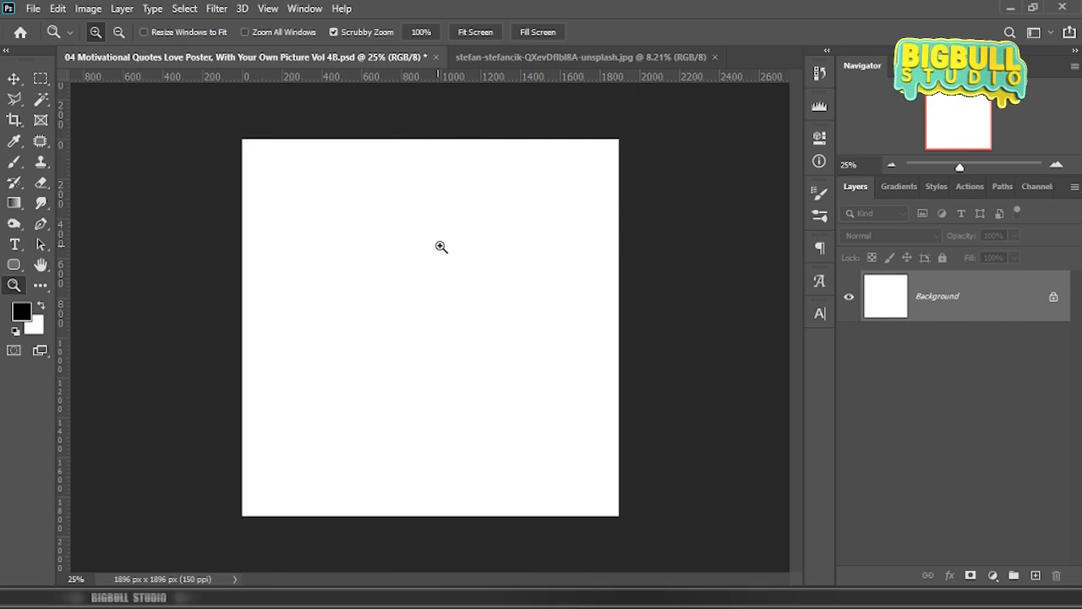
click(601, 57)
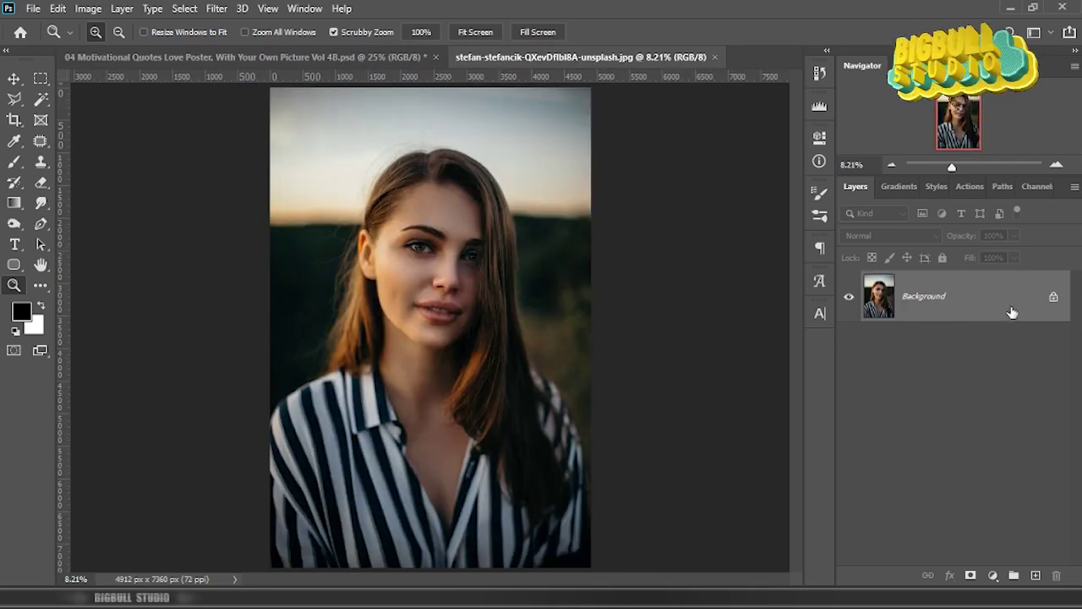
mouse_move(1010, 303)
mouse_down()
mouse_move(323, 68)
mouse_move(413, 278)
mouse_up()
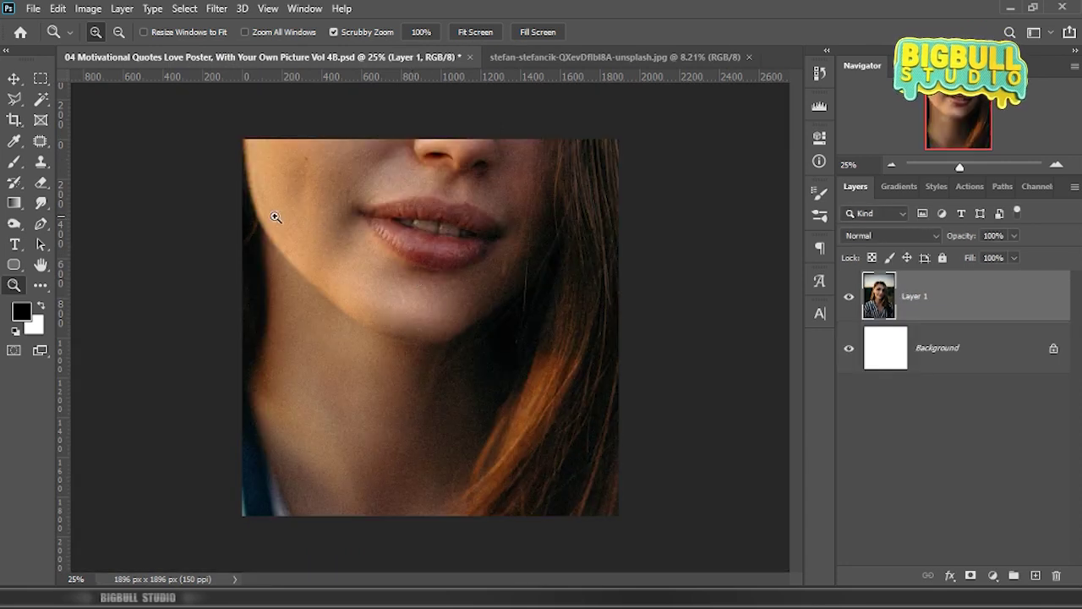
Scale the placed photo down to about 24% and centre it on the poster
key(ctrl+minus)
key(ctrl+minus)
key(ctrl+minus)
key(ctrl+t)
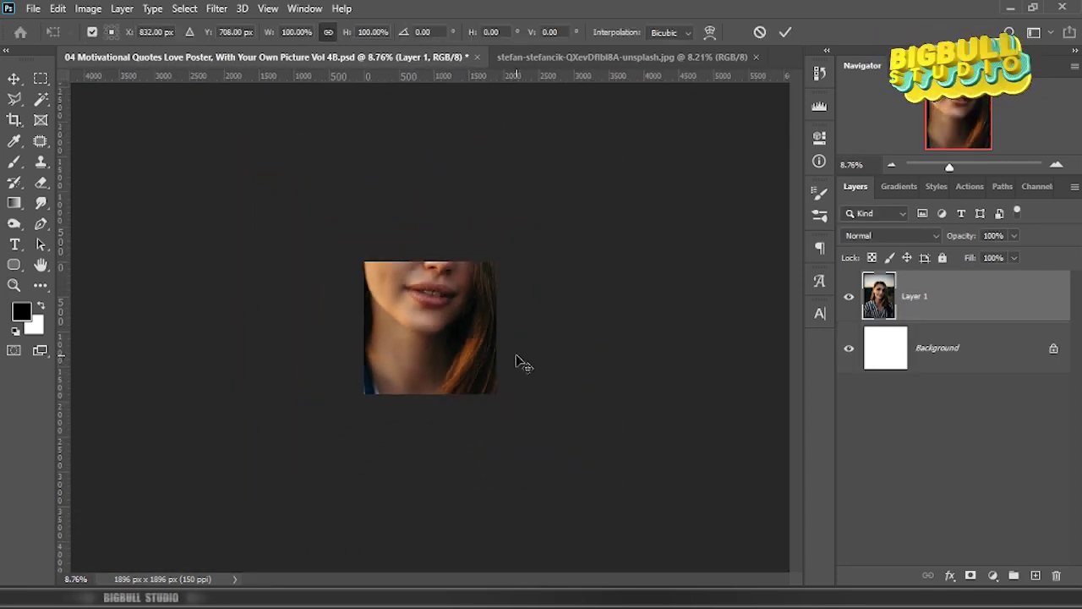
key(ctrl+0)
drag(551, 315, 470, 314)
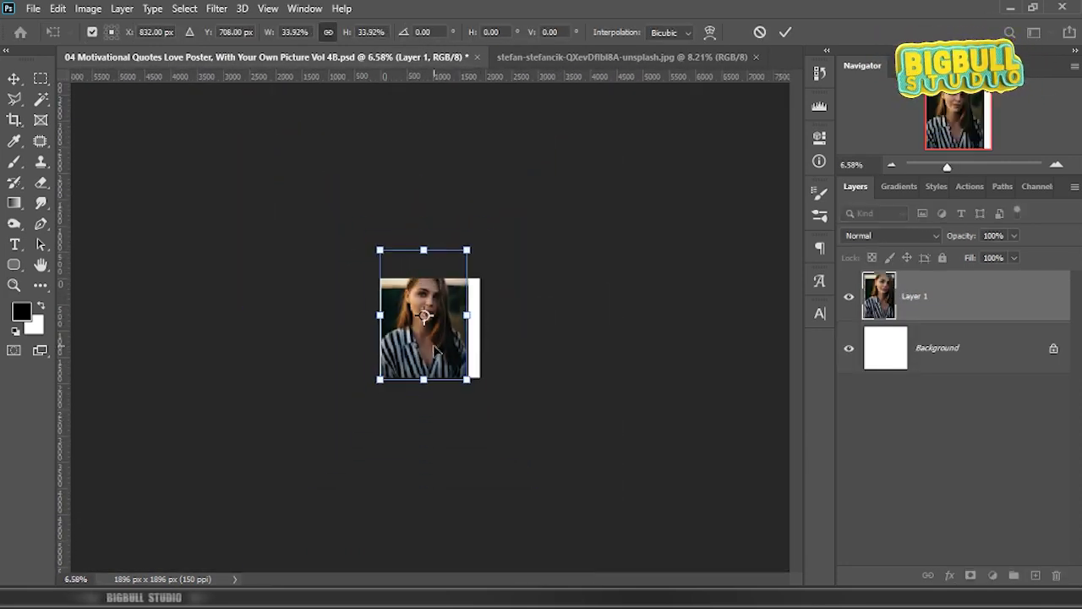
scroll(464, 269, up, 3)
scroll(464, 269, up, 1)
drag(536, 106, 496, 164)
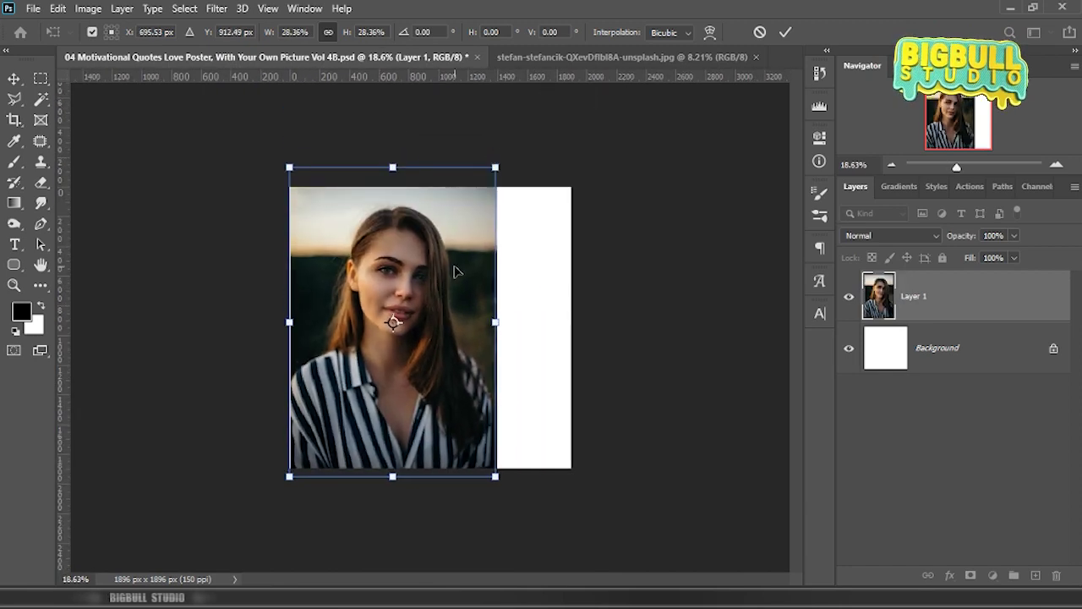
drag(455, 277, 440, 283)
drag(425, 420, 455, 417)
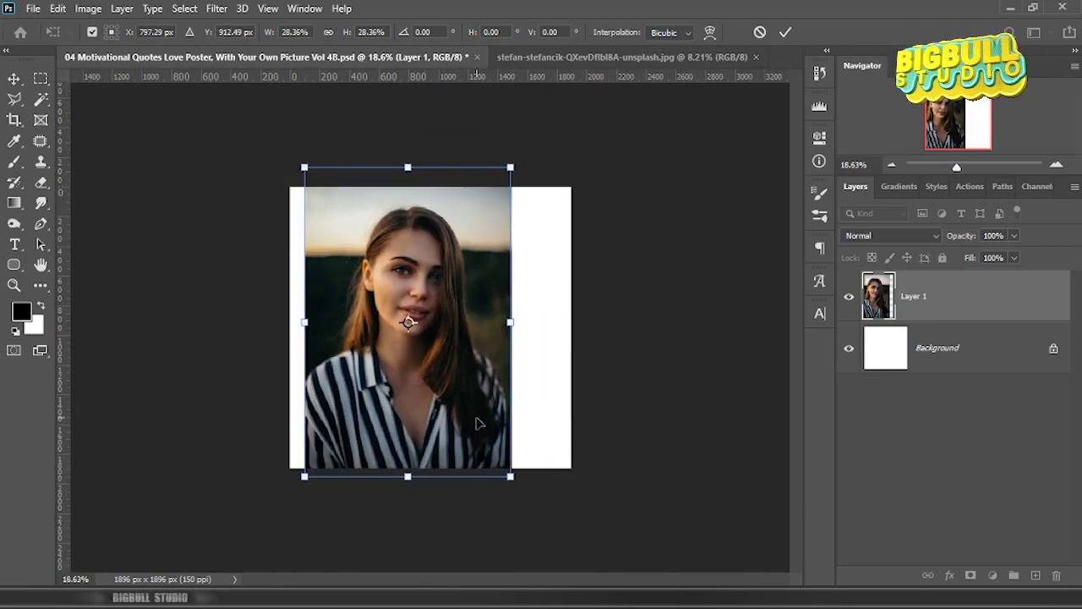
drag(511, 166, 474, 218)
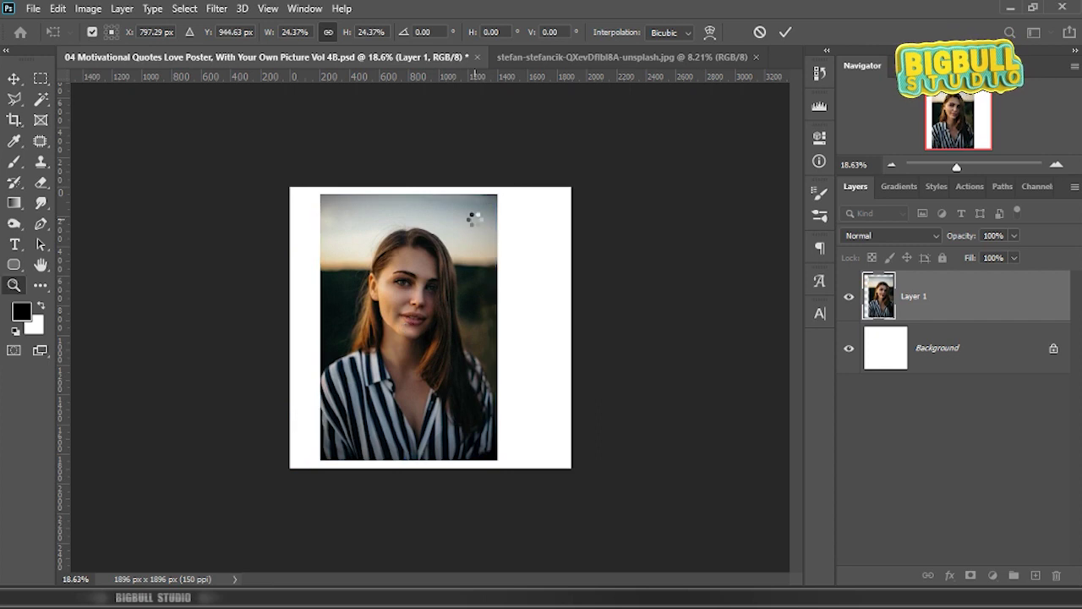
key(Return)
Mask out the woman's backdrop on Layer 1 with the Properties panel's Remove Background quick action
drag(427, 289, 534, 318)
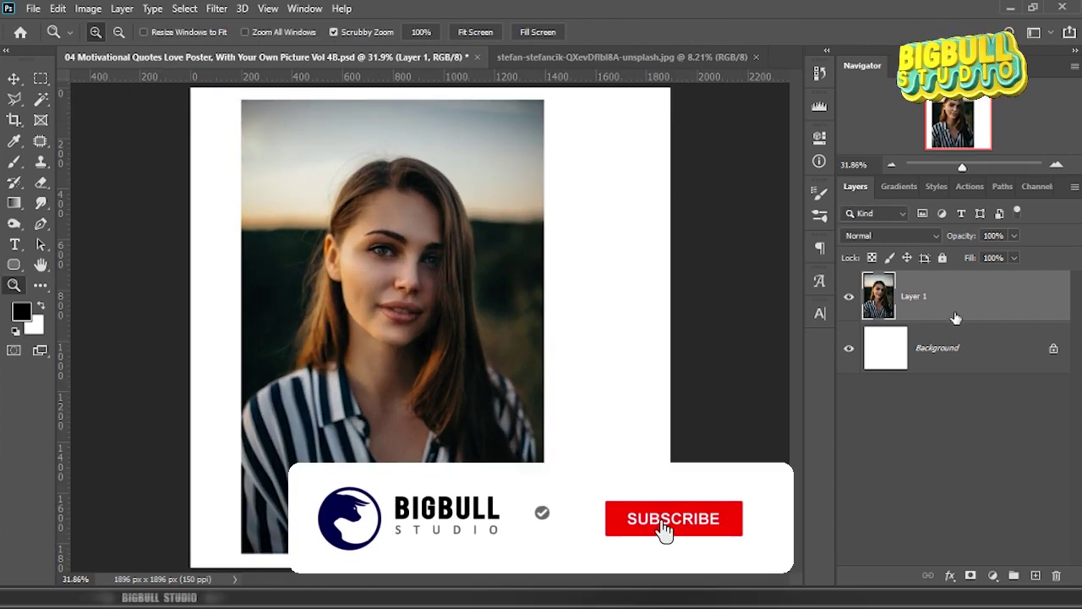
click(819, 136)
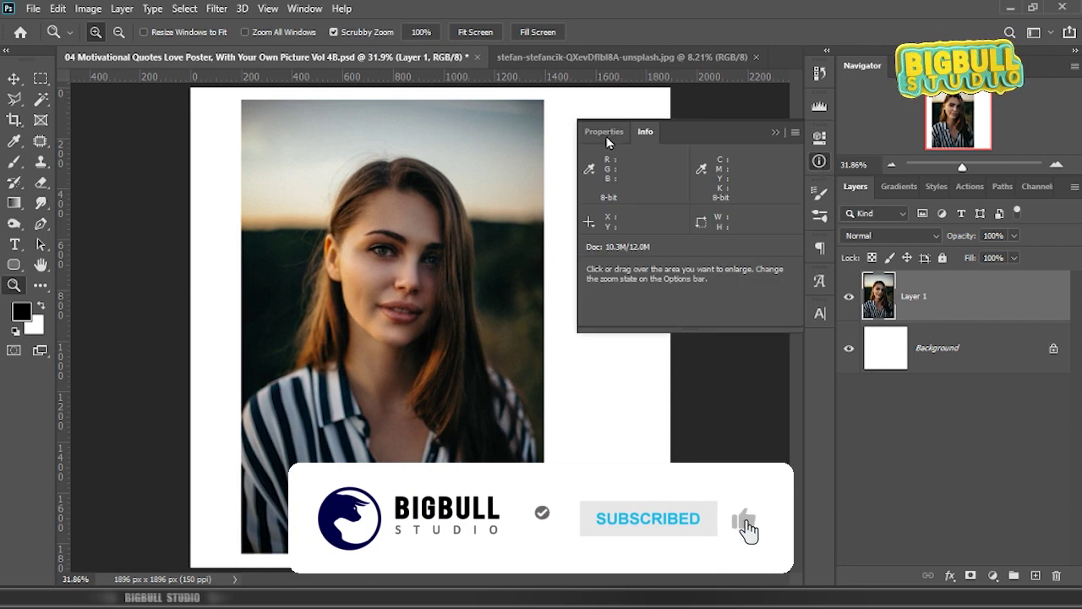
scroll(622, 305, down, 1)
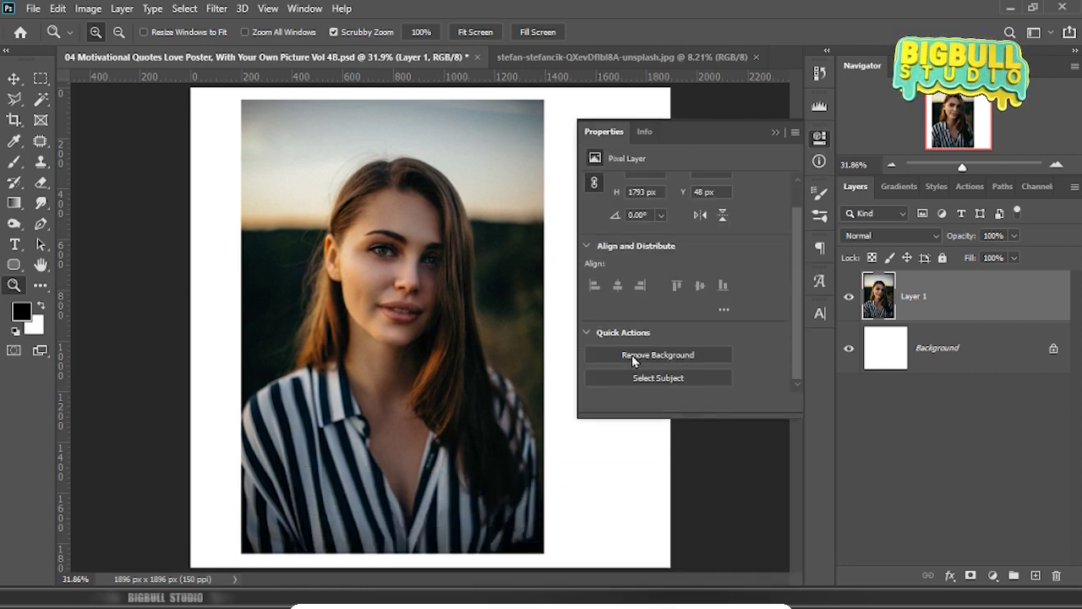
click(708, 355)
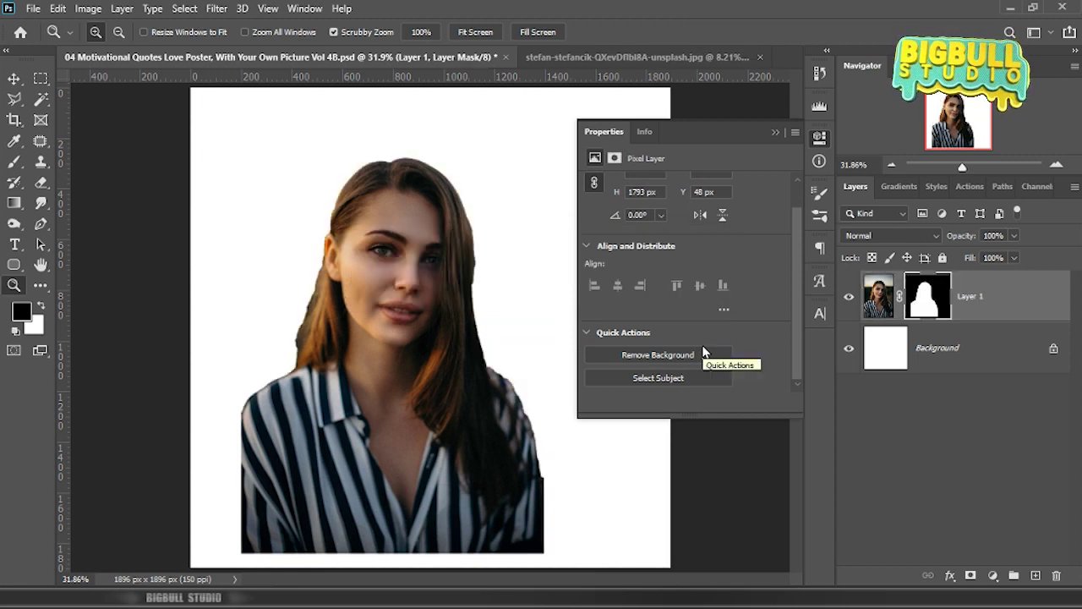
click(775, 132)
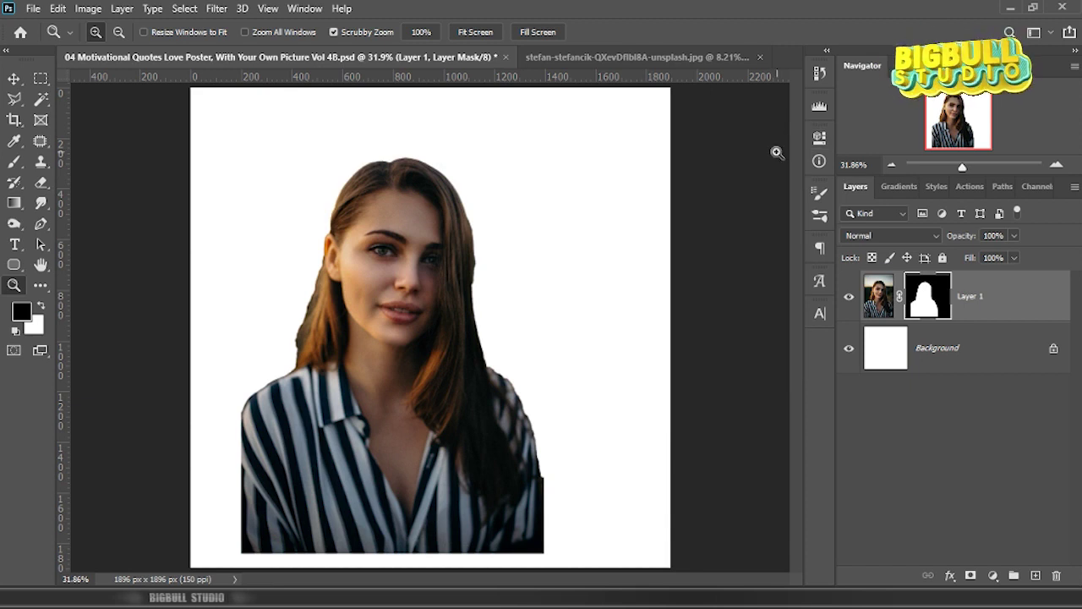
drag(276, 306, 359, 302)
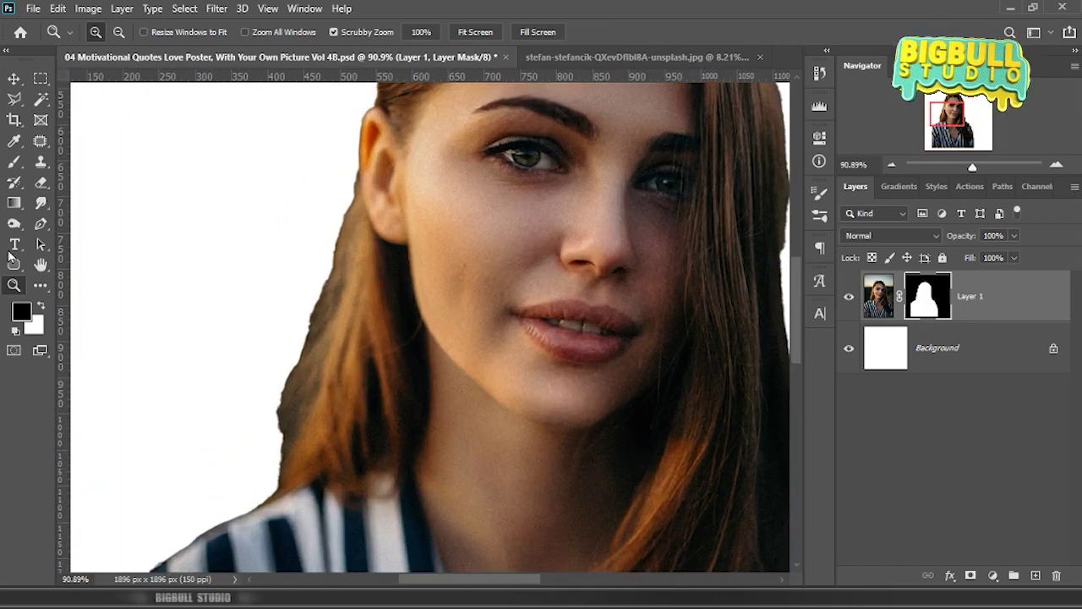
click(14, 162)
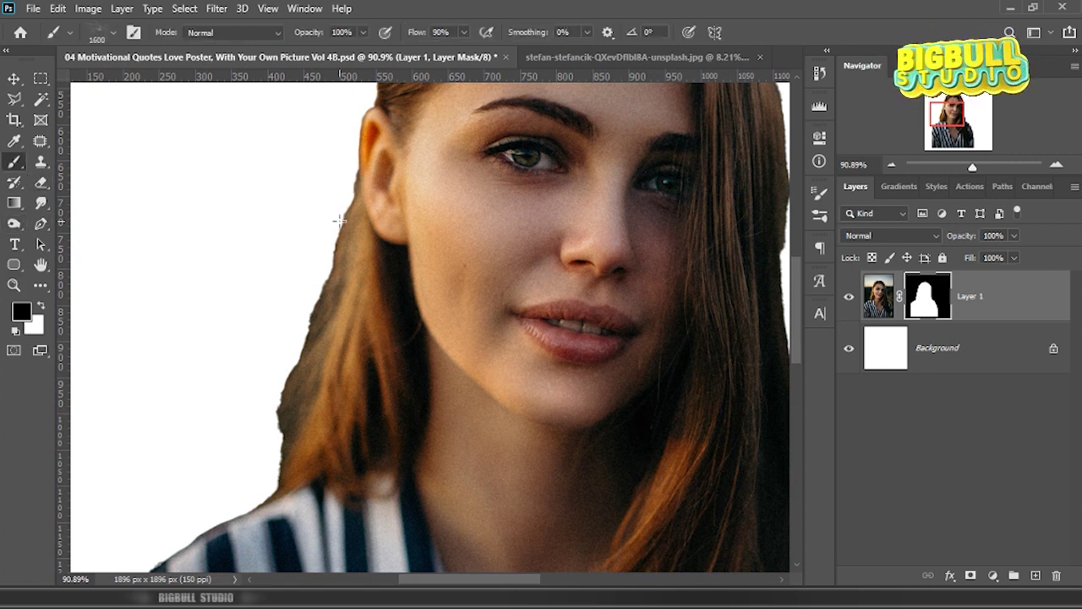
right_click(342, 170)
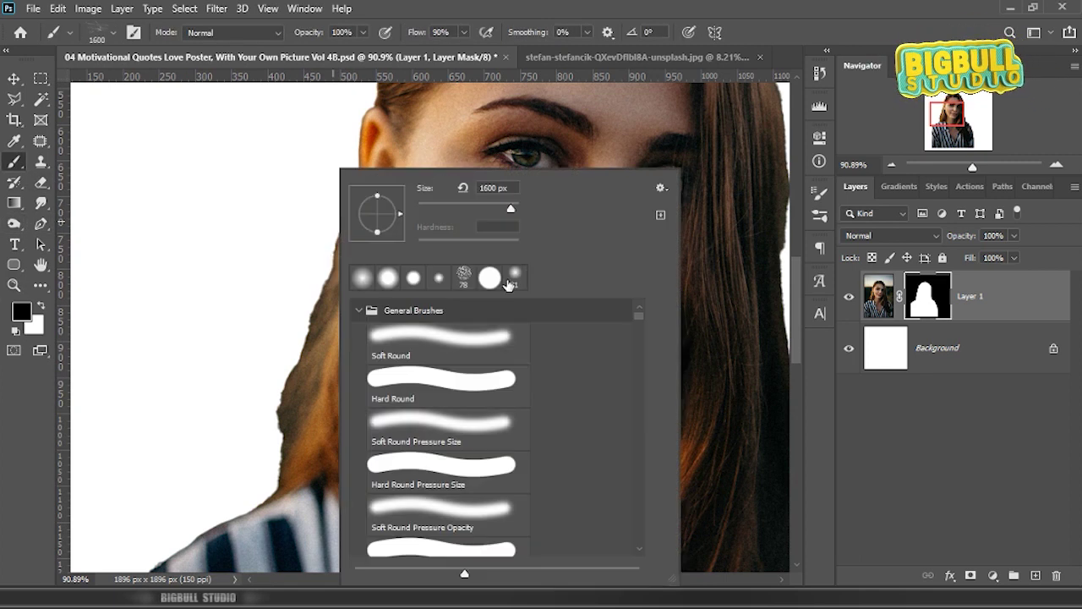
click(483, 382)
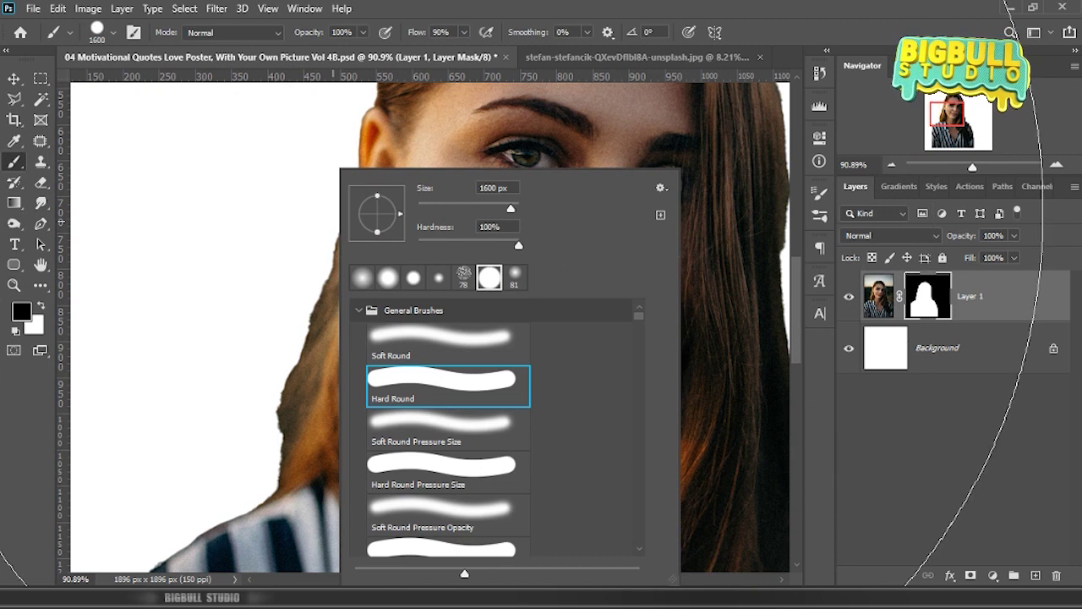
drag(511, 208, 444, 207)
key(Return)
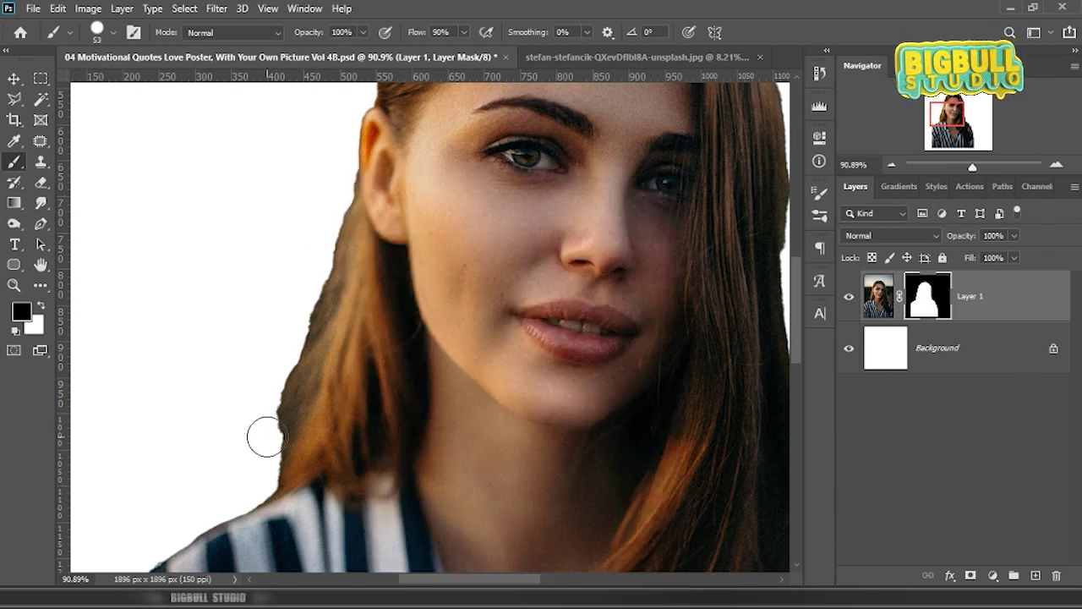
scroll(251, 380, down, 2)
scroll(247, 302, down, 2)
key(z)
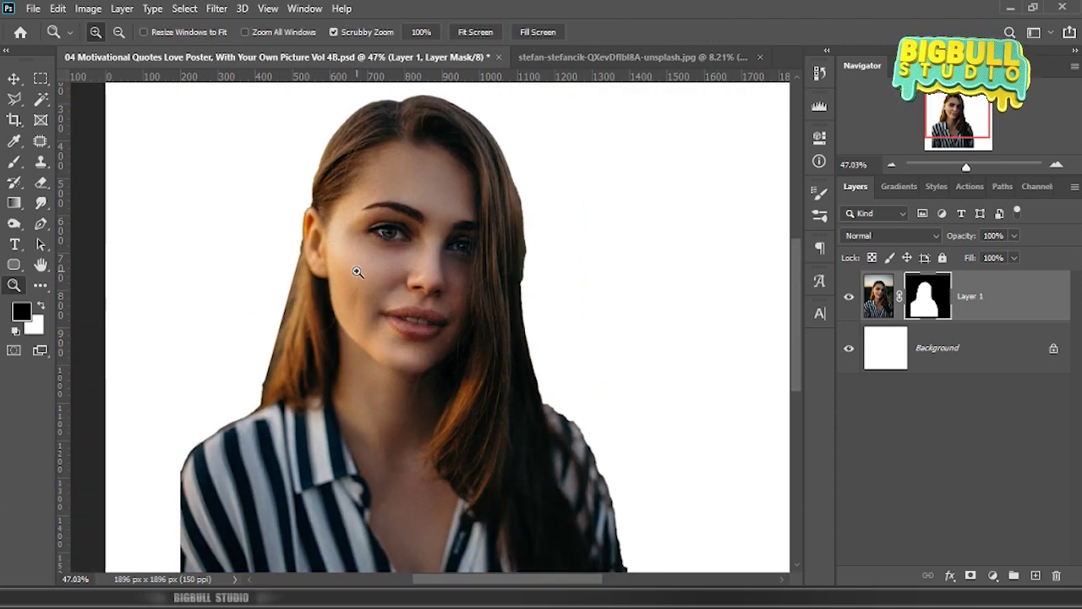
right_click(357, 272)
click(383, 280)
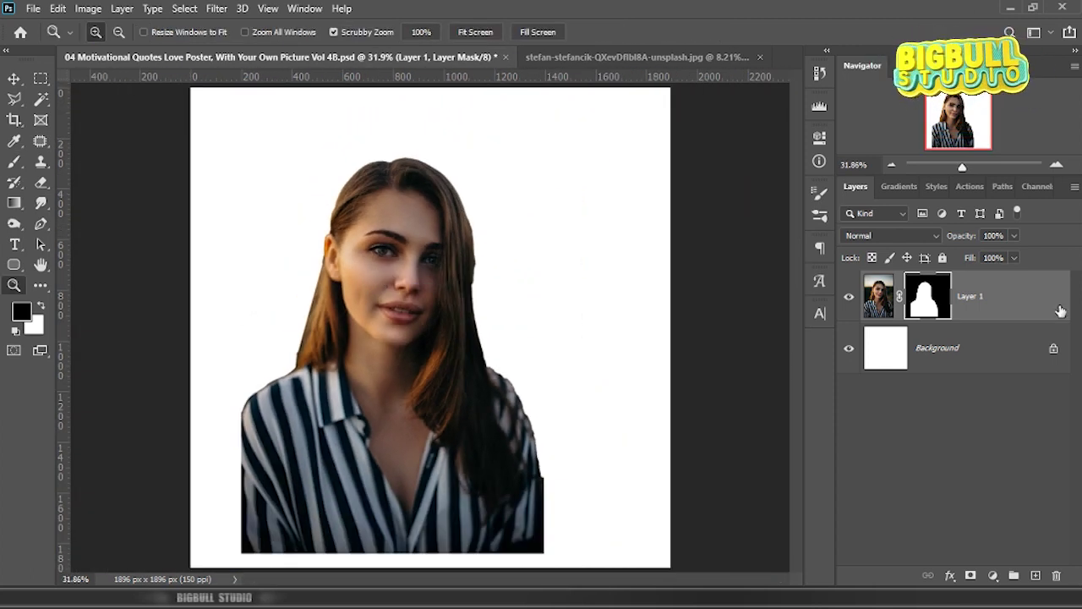
Duplicate the masked Layer 1 into Layer 1 copy
click(986, 295)
mouse_move(1010, 303)
mouse_down()
mouse_move(1024, 565)
mouse_move(1035, 575)
mouse_up()
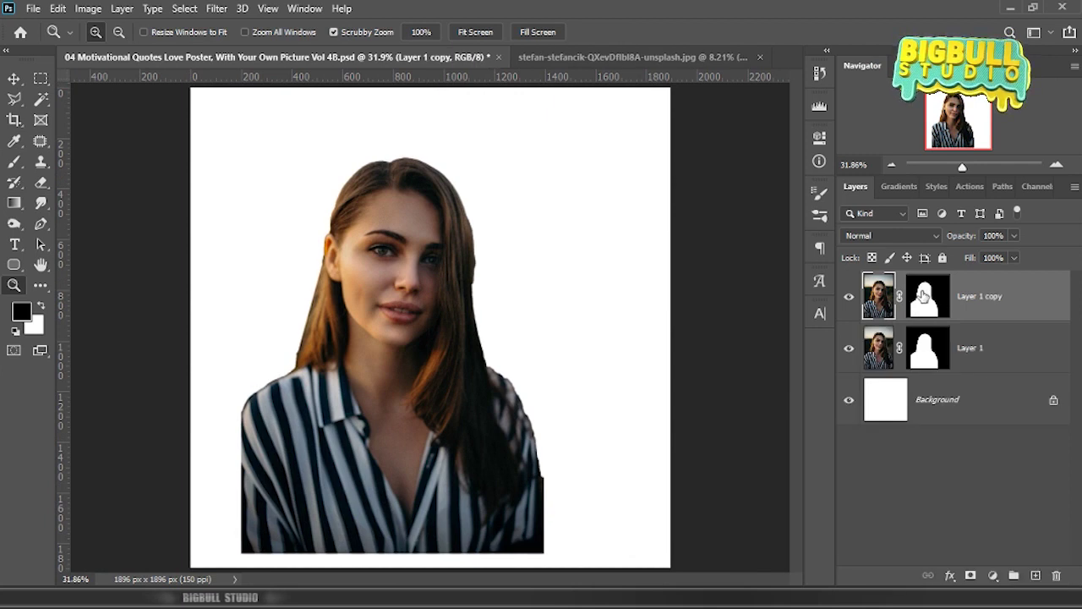
click(848, 295)
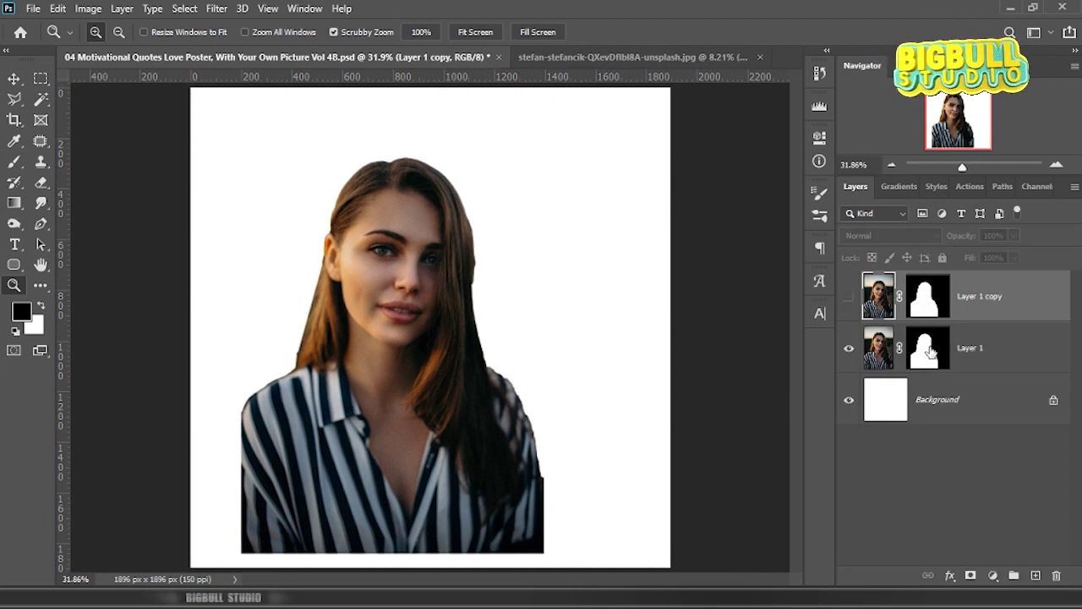
Delete Layer 1's mask and hide the original Layer 1, keeping the copy visible
click(927, 346)
right_click(928, 348)
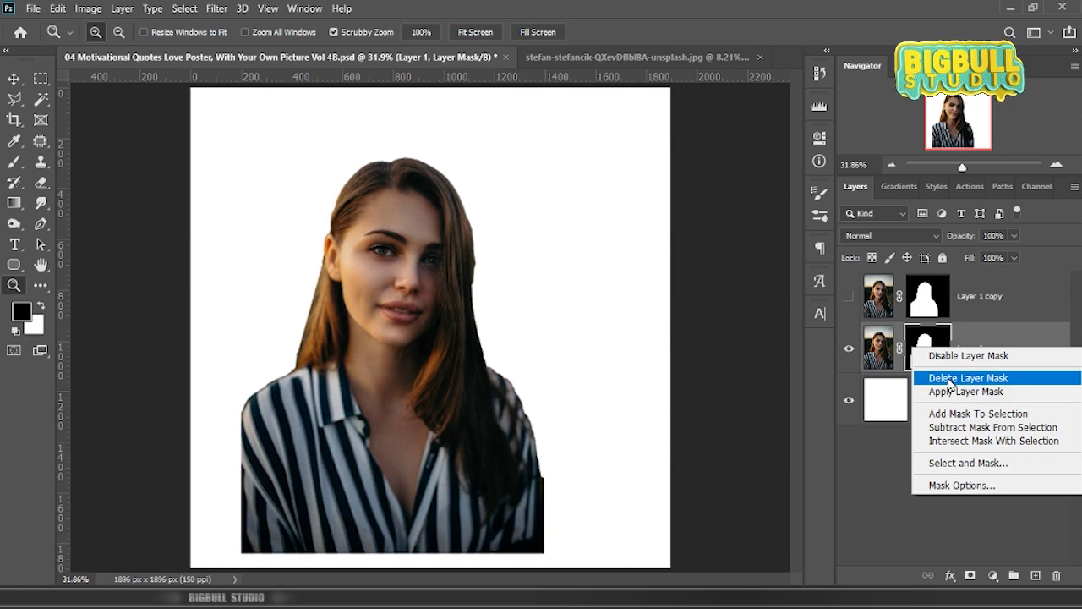
click(963, 378)
click(850, 296)
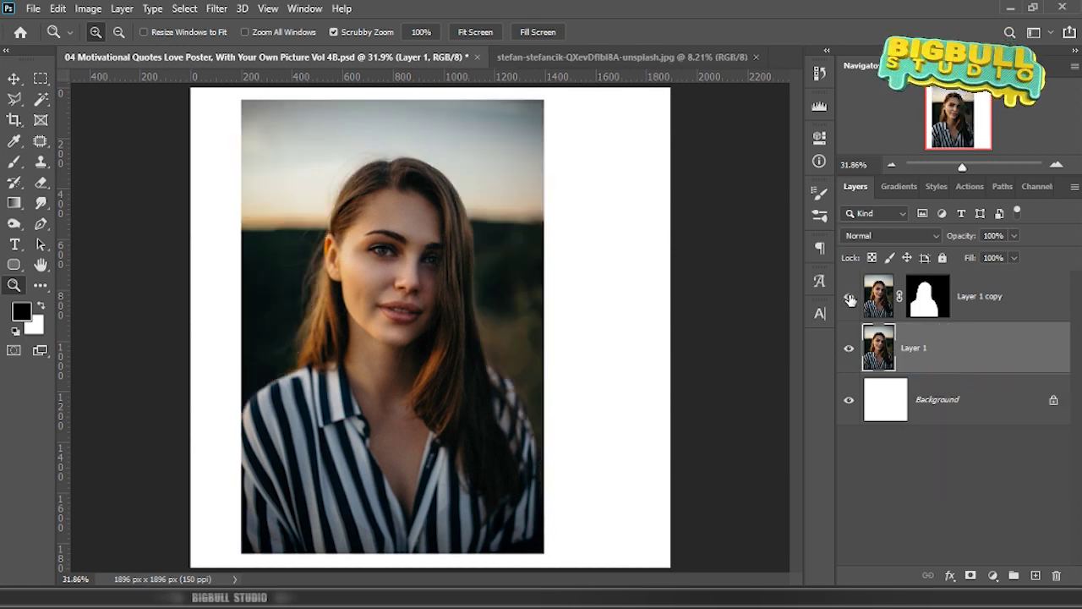
click(851, 353)
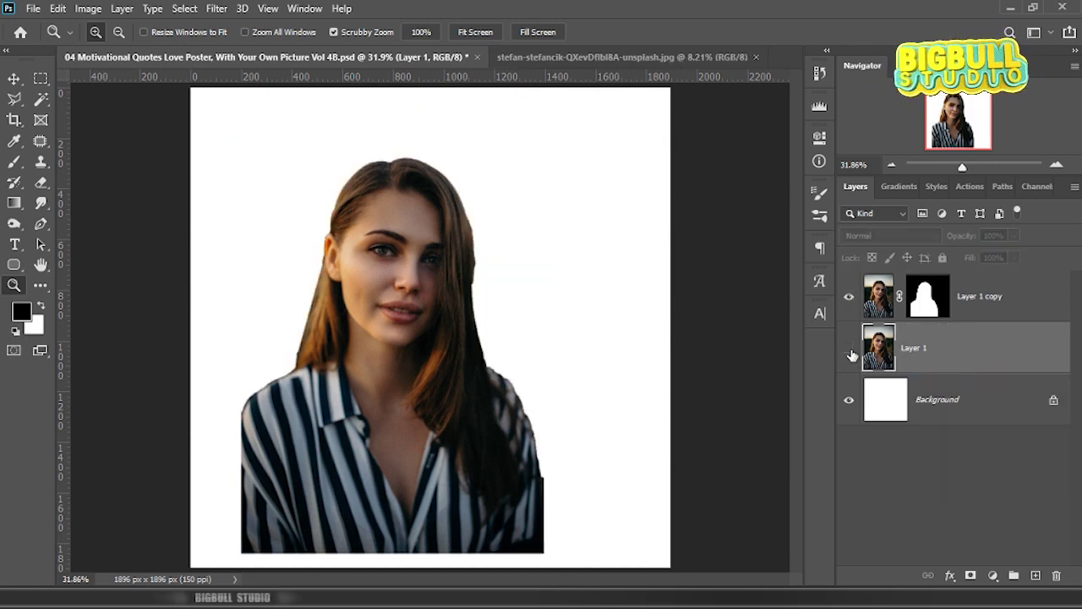
click(923, 296)
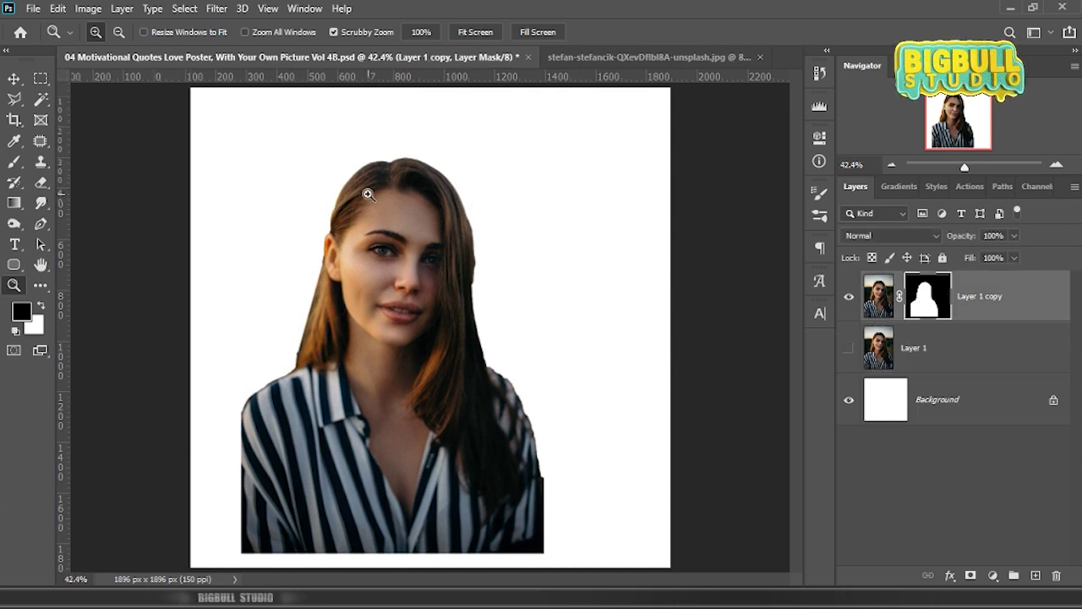
Feather Layer 1 copy's mask with a 9.2-pixel Gaussian Blur
drag(415, 215, 498, 269)
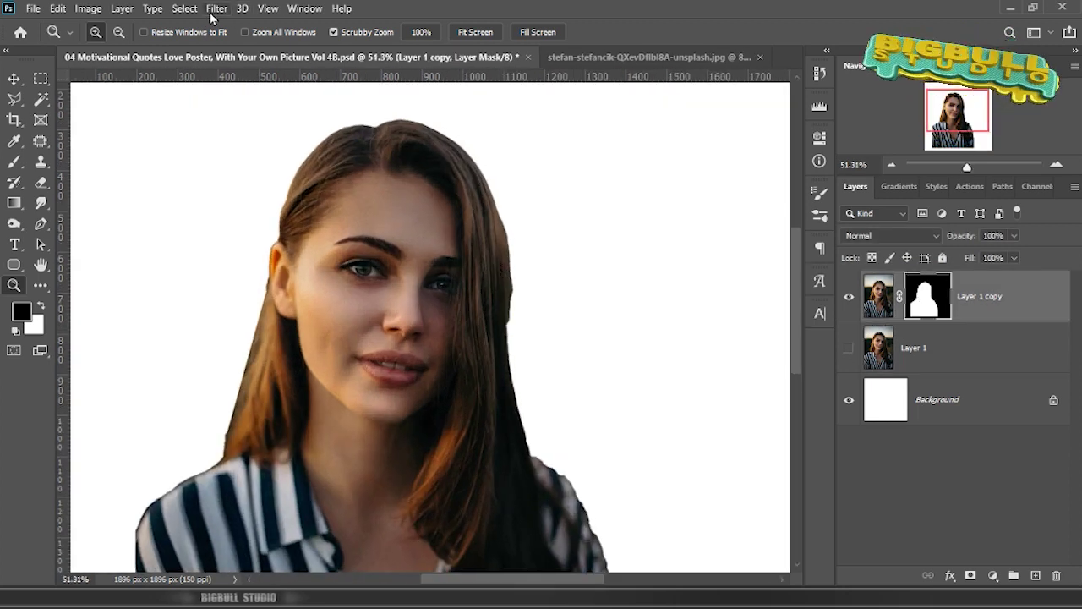
click(217, 8)
mouse_move(245, 188)
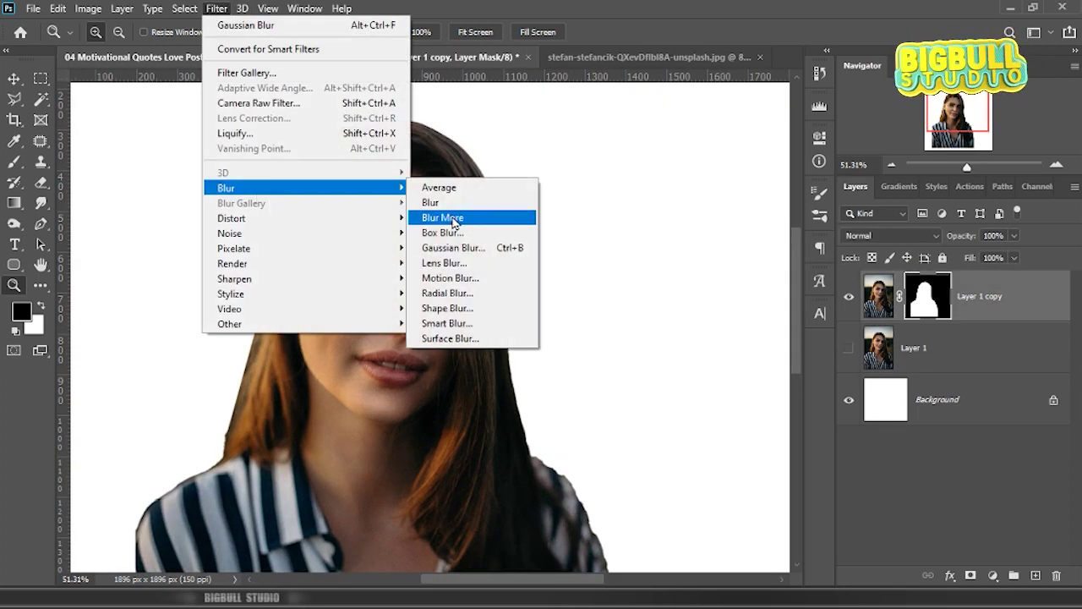
click(467, 246)
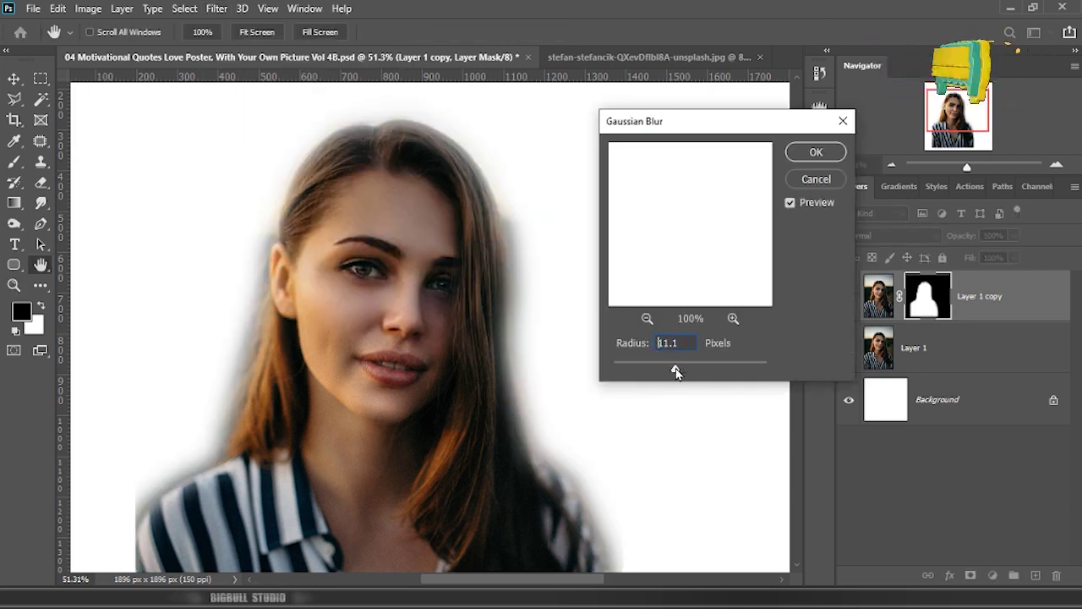
drag(676, 373, 673, 373)
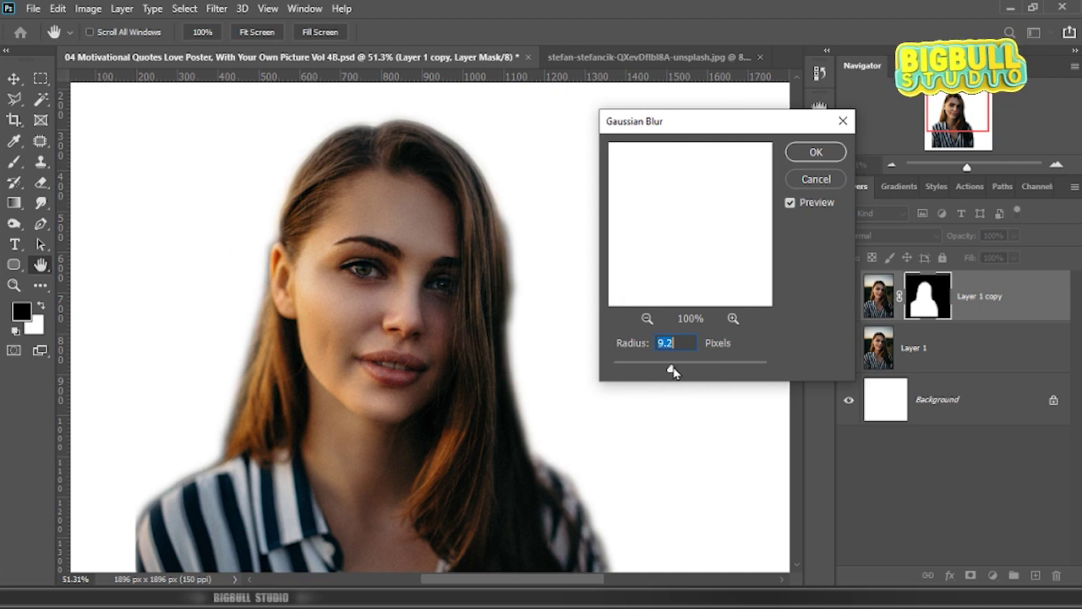
click(833, 152)
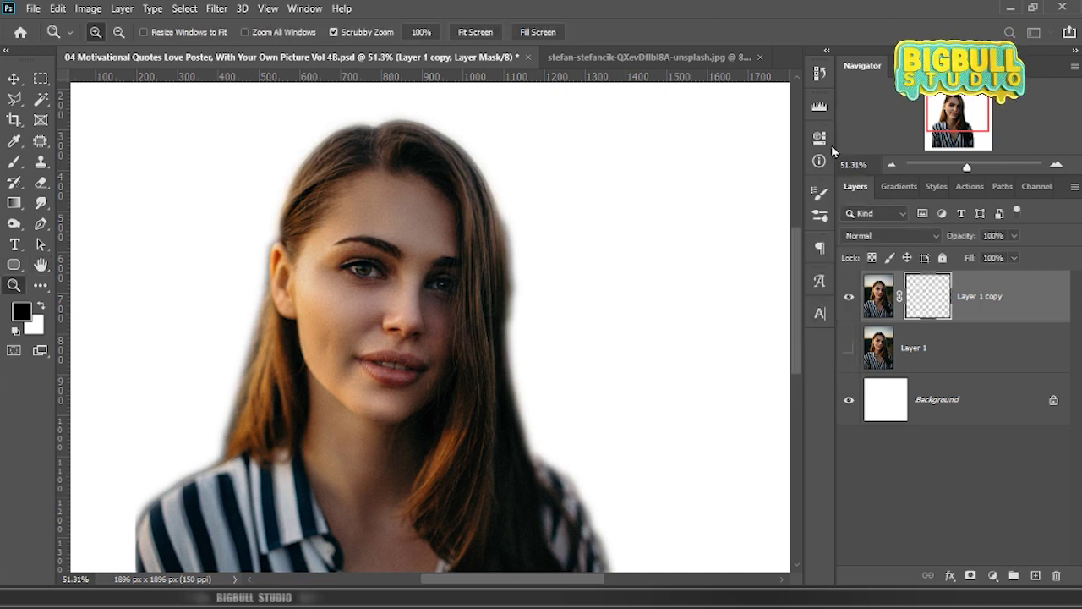
Apply the blurred mask permanently to the cutout layer
right_click(924, 293)
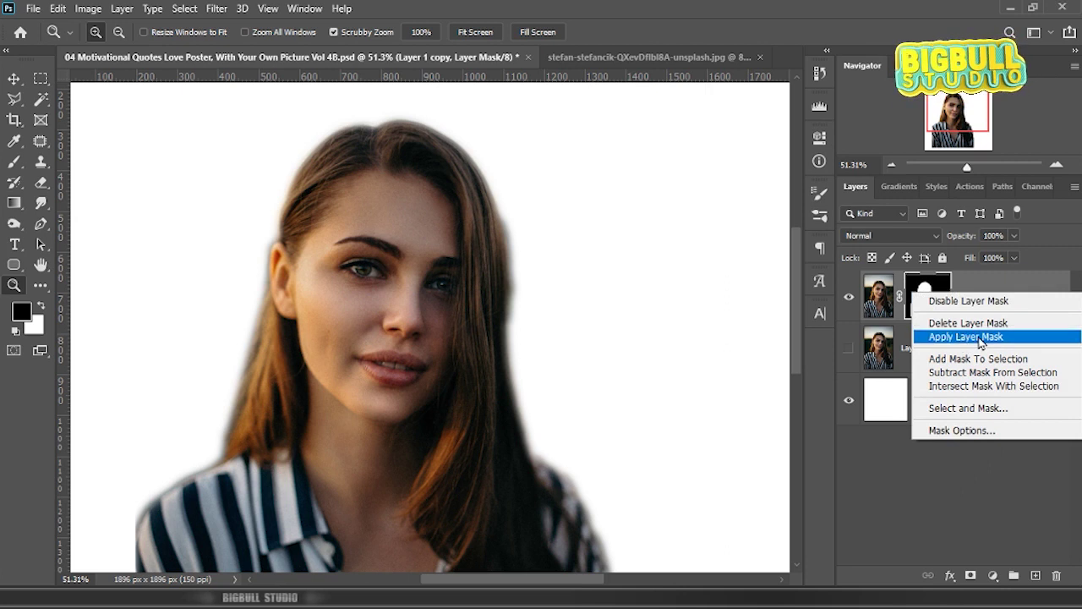
click(969, 338)
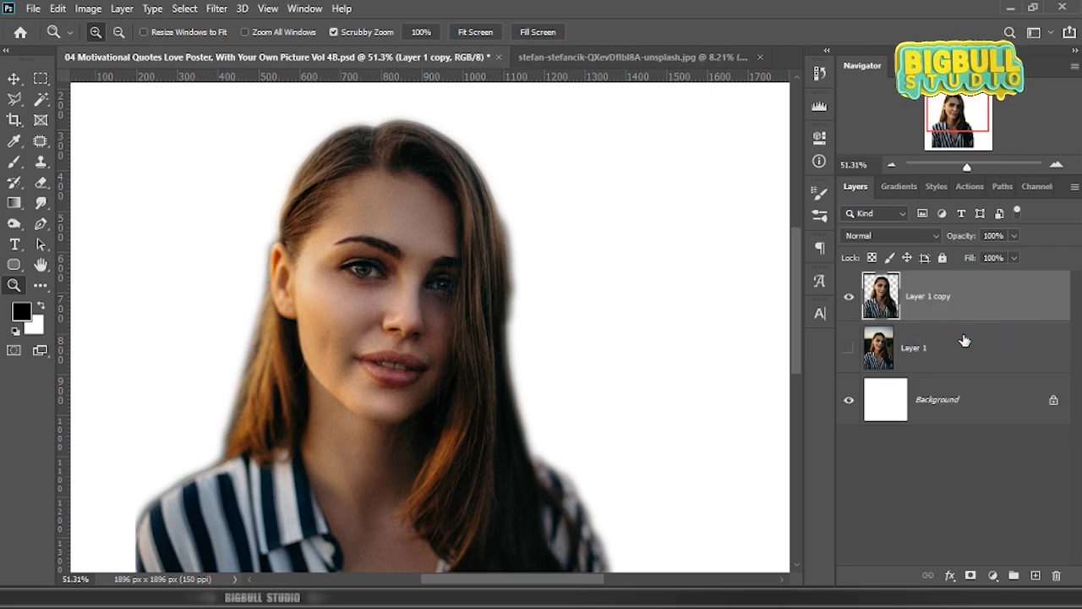
click(849, 348)
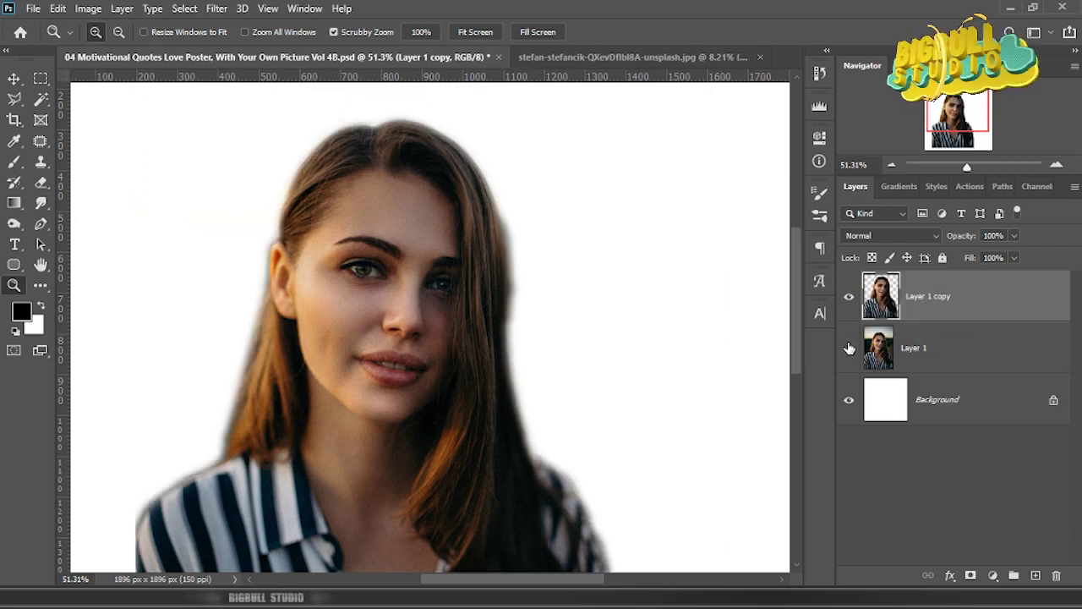
Show the original photo layer again, fit the view on screen, and select both portrait layers
click(849, 347)
right_click(421, 277)
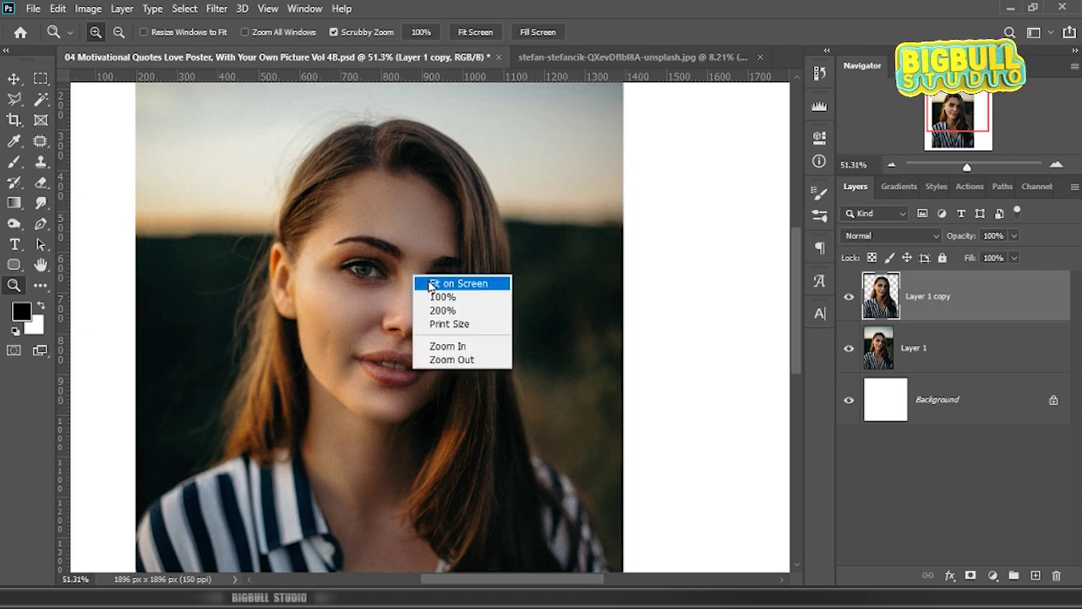
click(430, 281)
key(v)
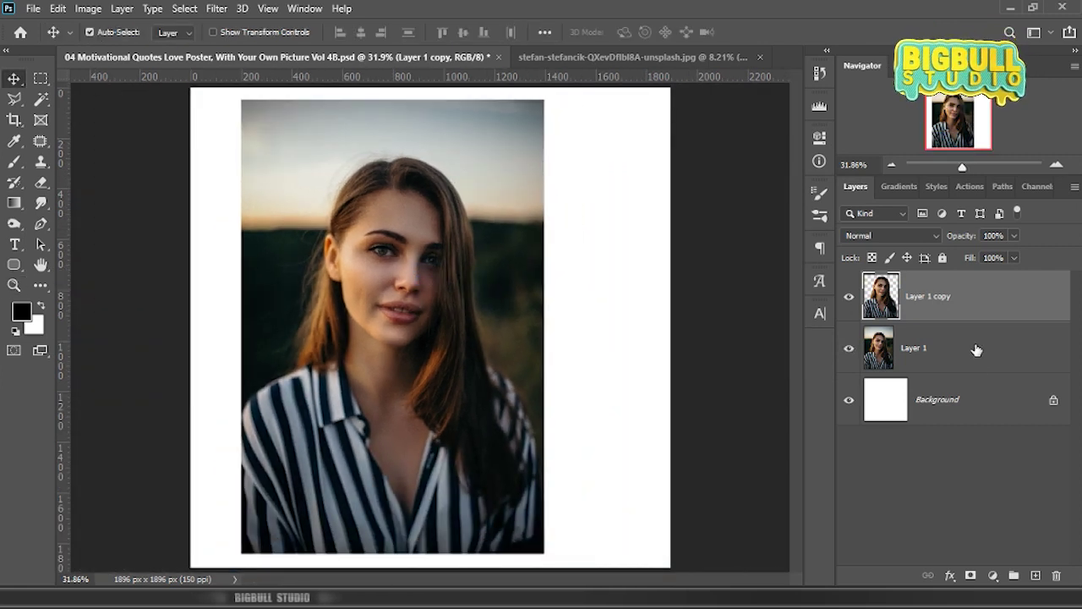
ctrl+click(977, 349)
key(ctrl+minus)
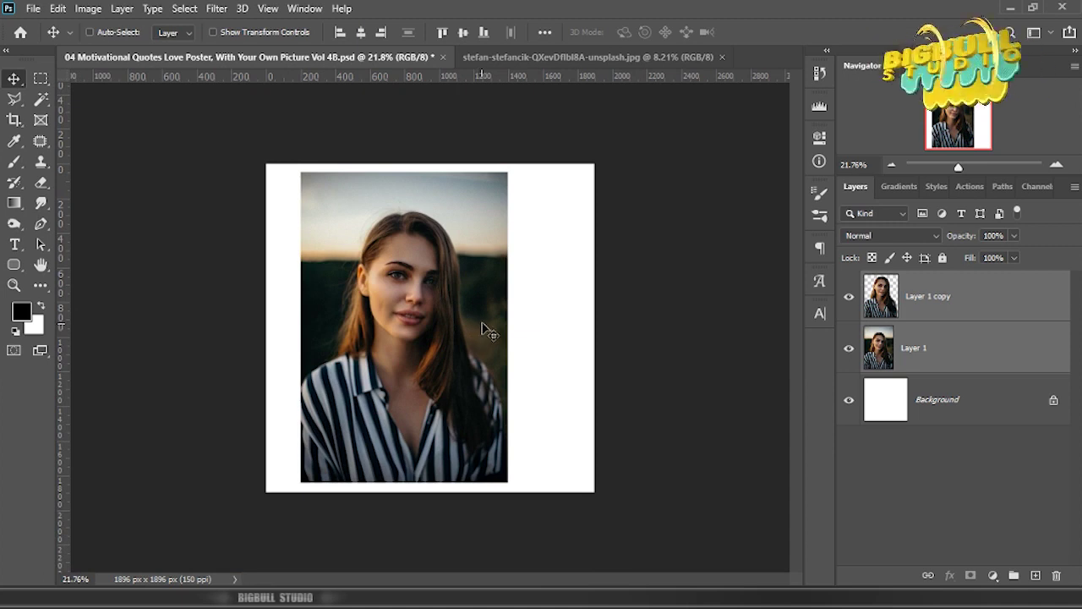
Enlarge both portrait layers to about 125% and move them toward the poster's left side
key(ctrl+t)
drag(504, 174, 527, 157)
drag(473, 239, 420, 245)
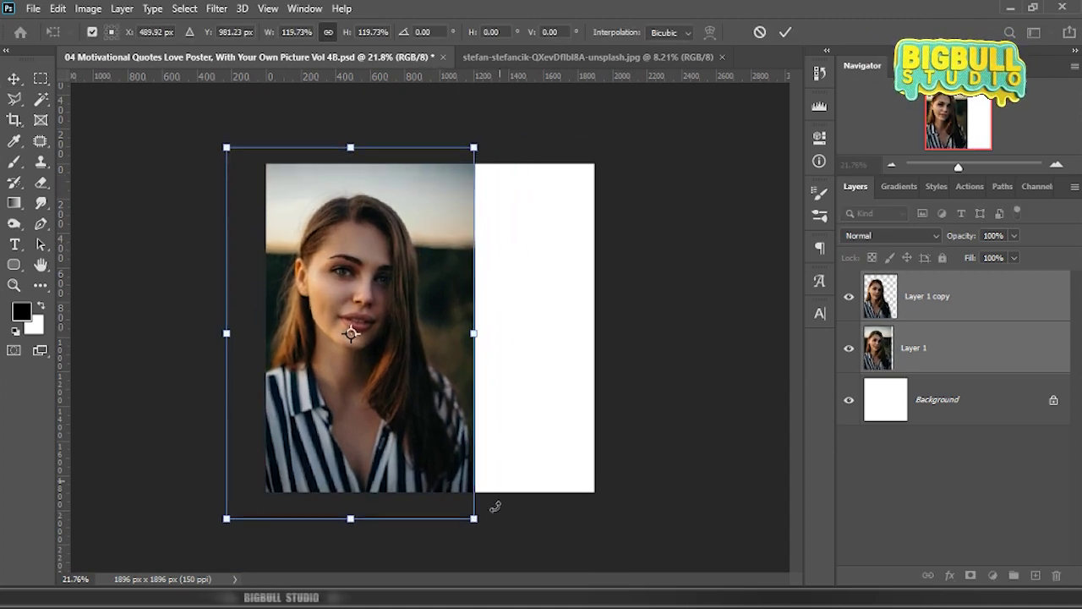
drag(474, 518, 485, 535)
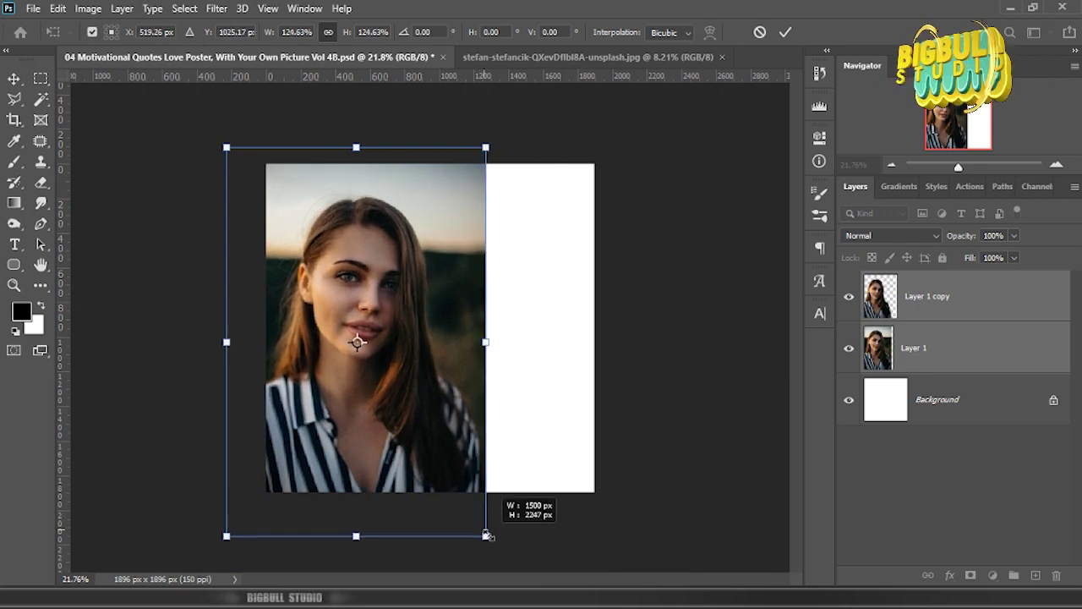
drag(456, 315, 451, 314)
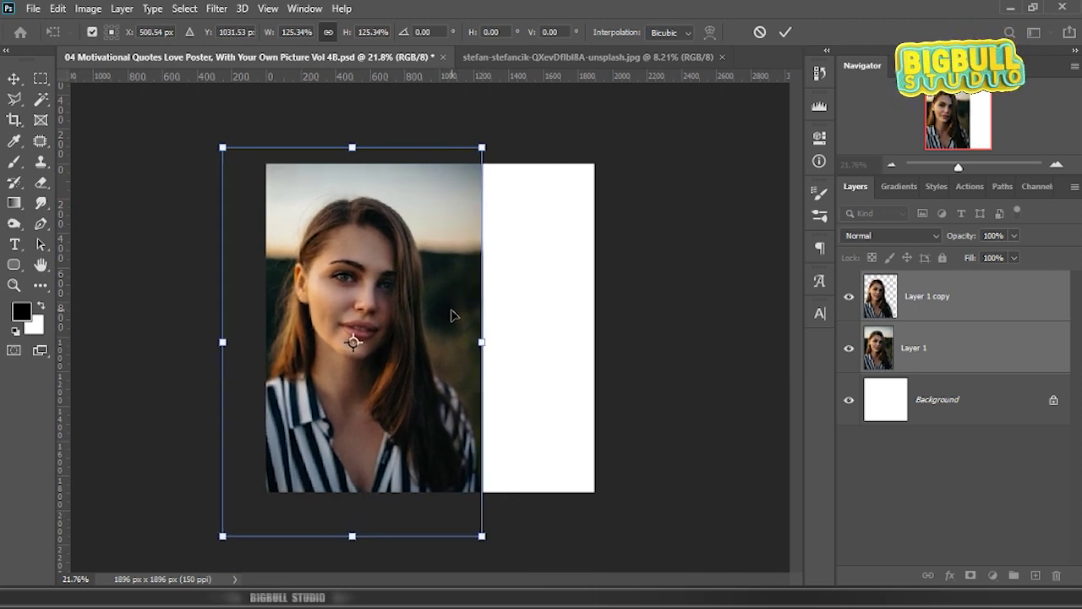
key(Return)
click(954, 311)
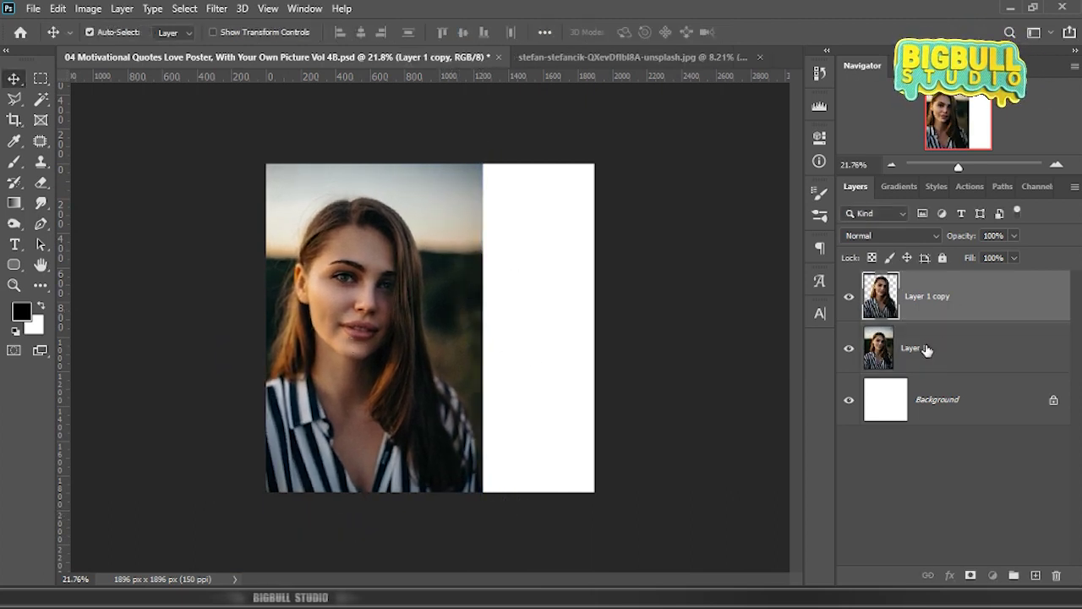
click(928, 348)
click(849, 348)
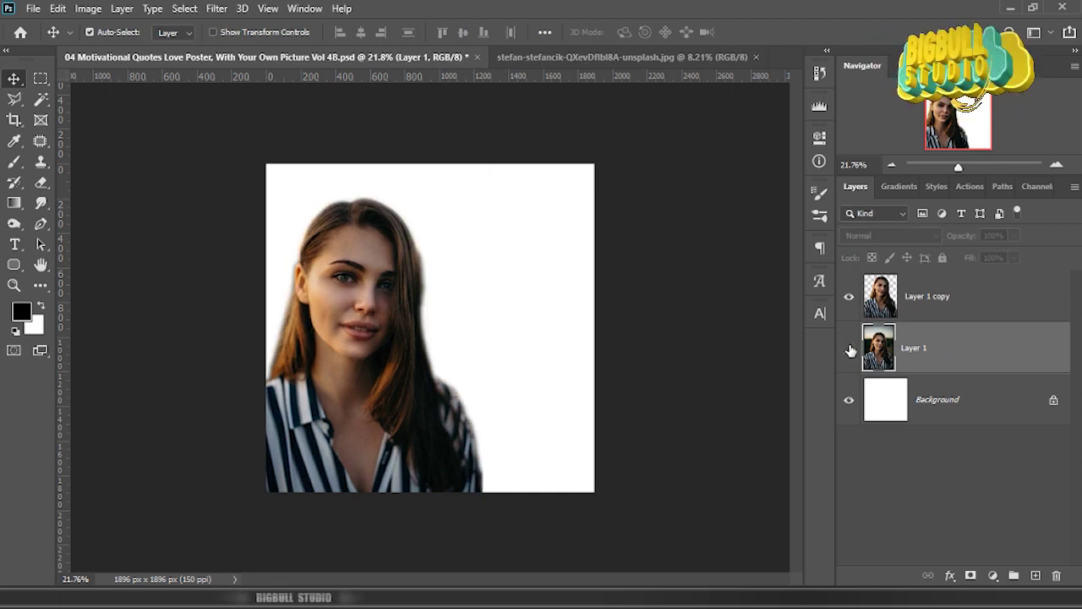
click(849, 348)
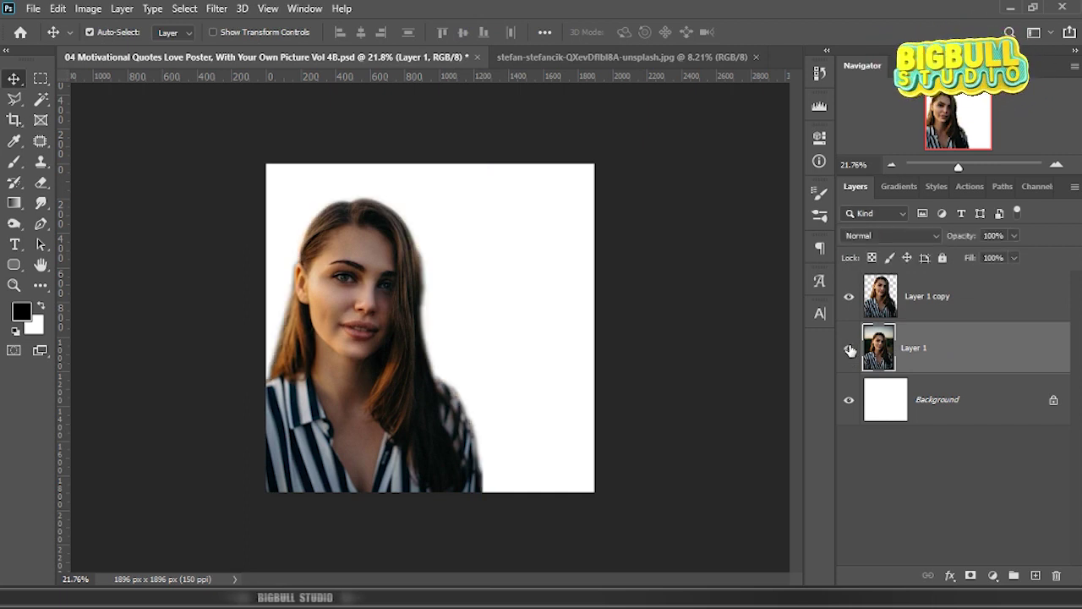
Unlock and delete the white background, naming the cutout 'brush' and the photo 'Background'
double_click(939, 402)
click(681, 173)
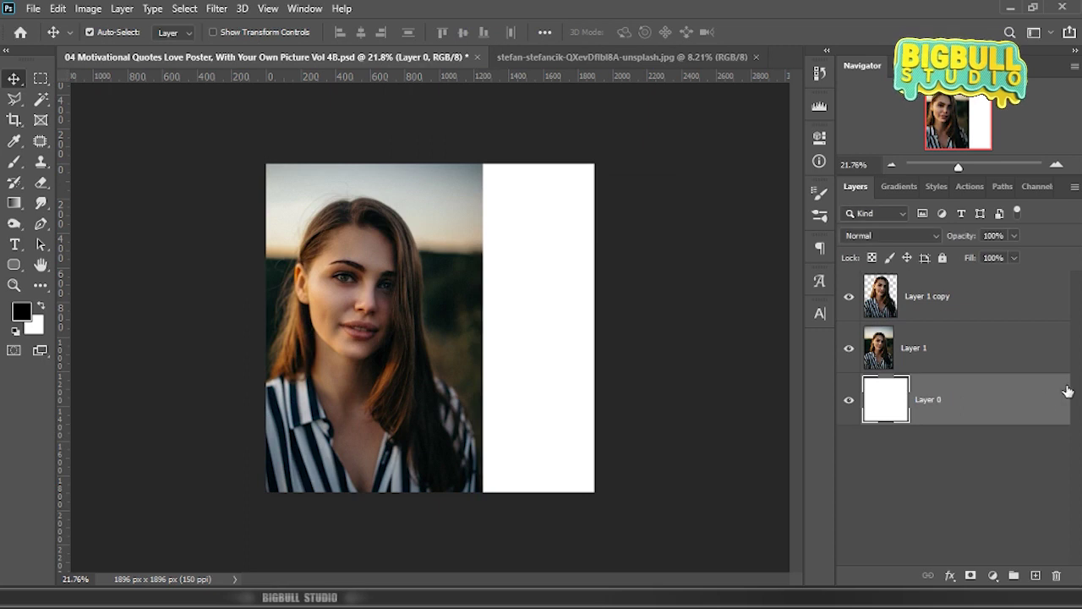
drag(1030, 407, 1056, 575)
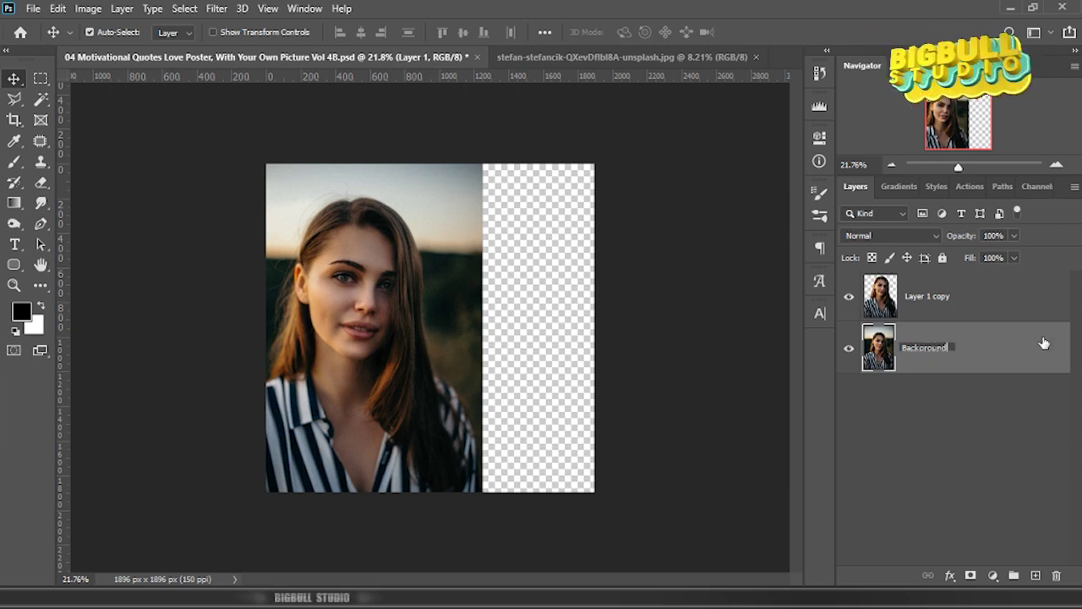
click(939, 302)
text(brush)
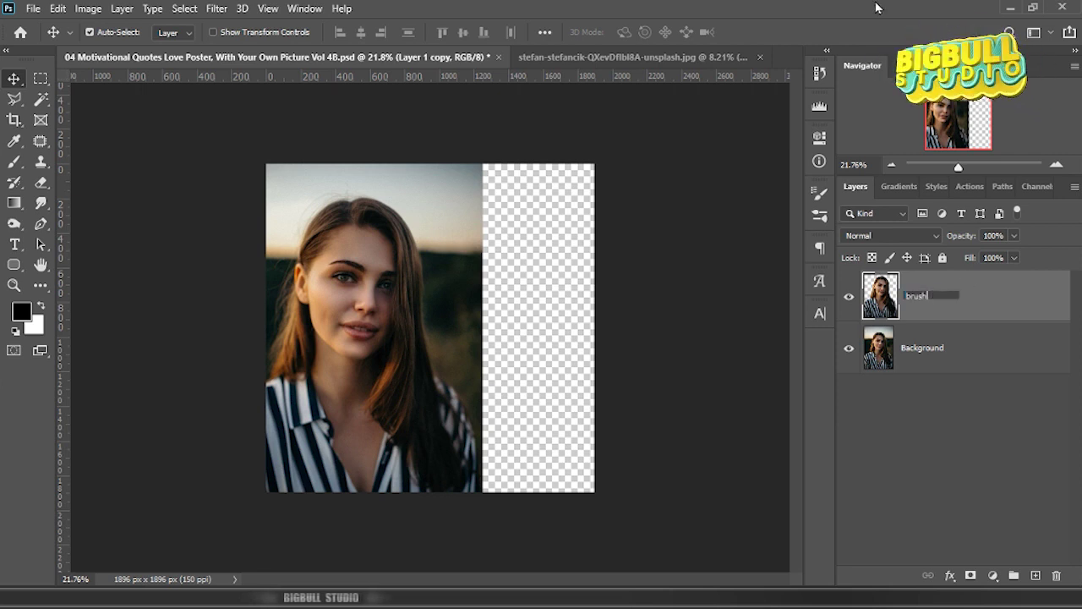
click(969, 349)
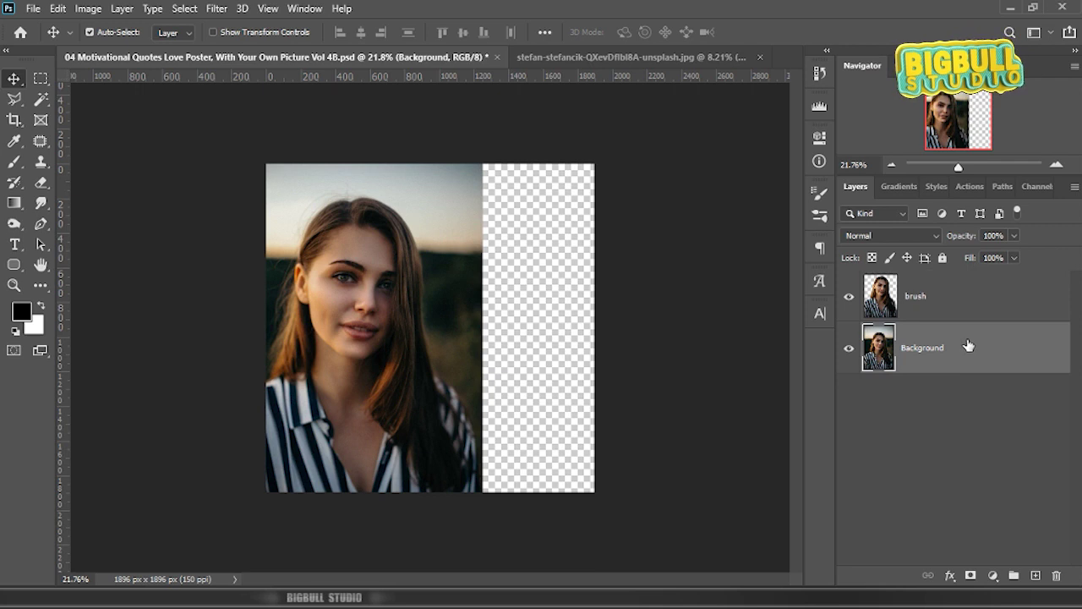
Play the Grunge action from the Actions panel on the portrait
click(971, 186)
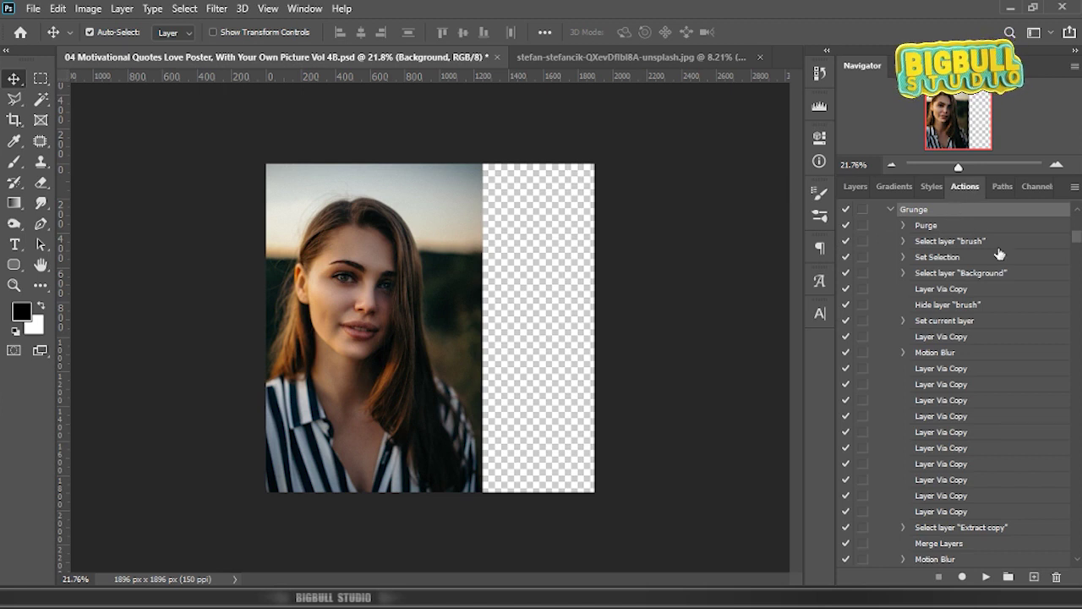
scroll(1000, 257, up, 1)
scroll(918, 242, up, 1)
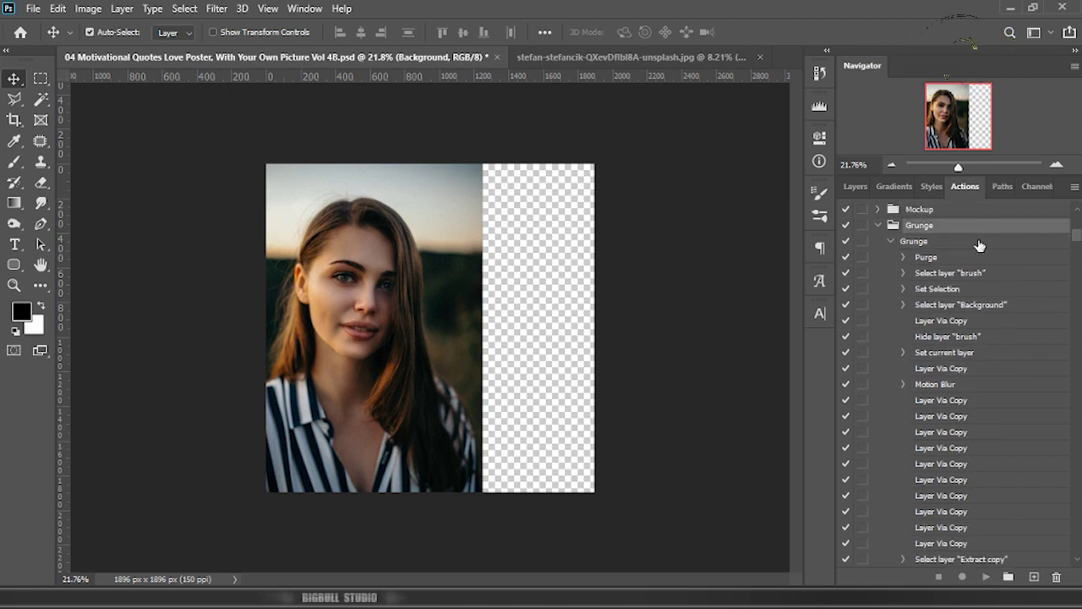
click(984, 576)
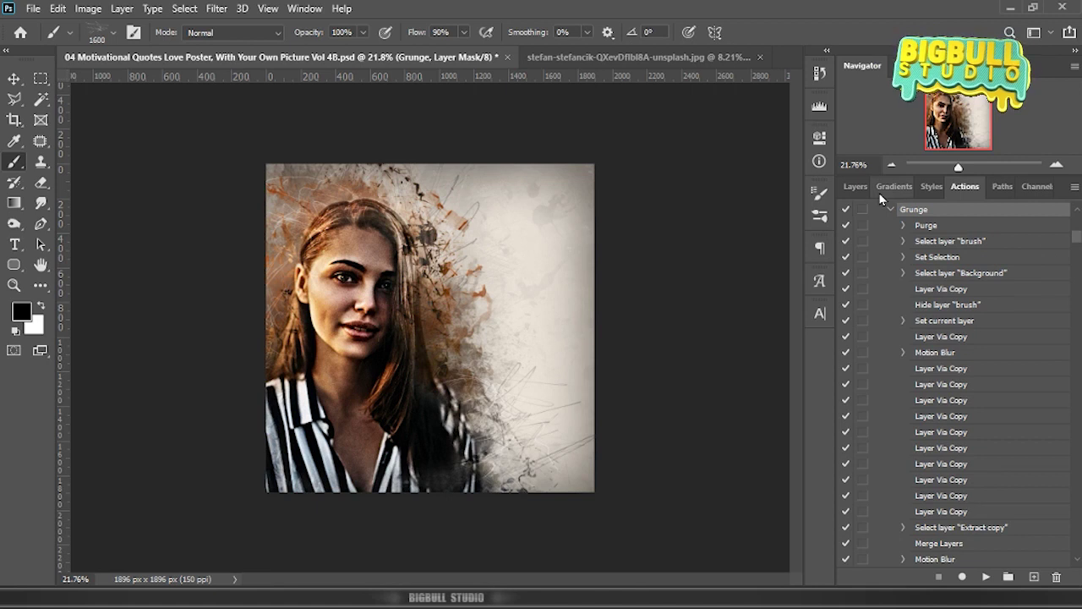
Return to the Layers panel, review the generated layers, and collapse the Grunge group
click(855, 186)
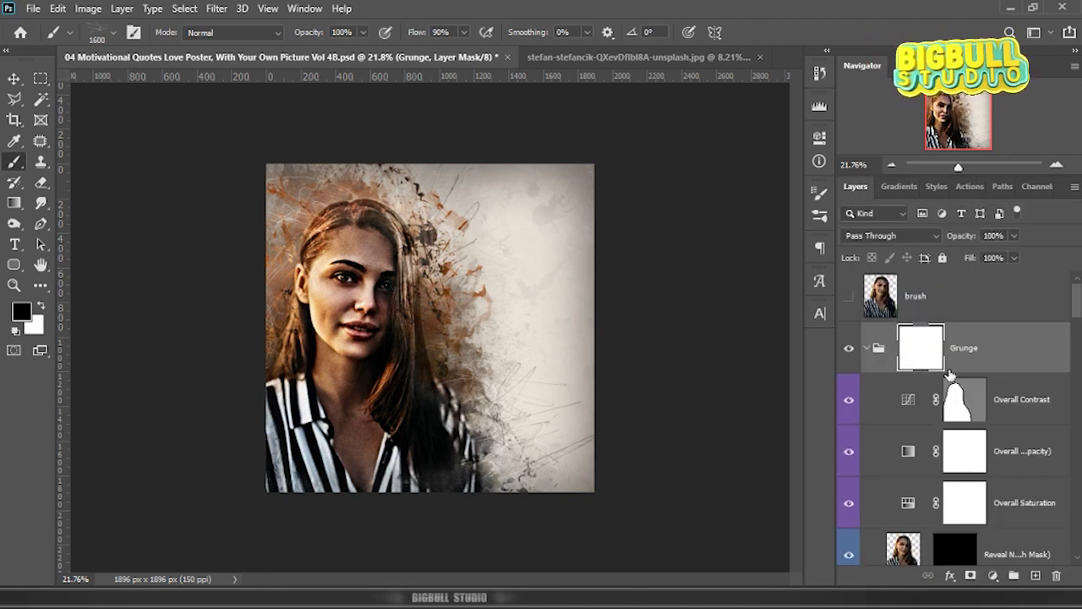
scroll(949, 375, down, 3)
scroll(972, 374, down, 2)
scroll(998, 373, down, 2)
scroll(1025, 372, down, 2)
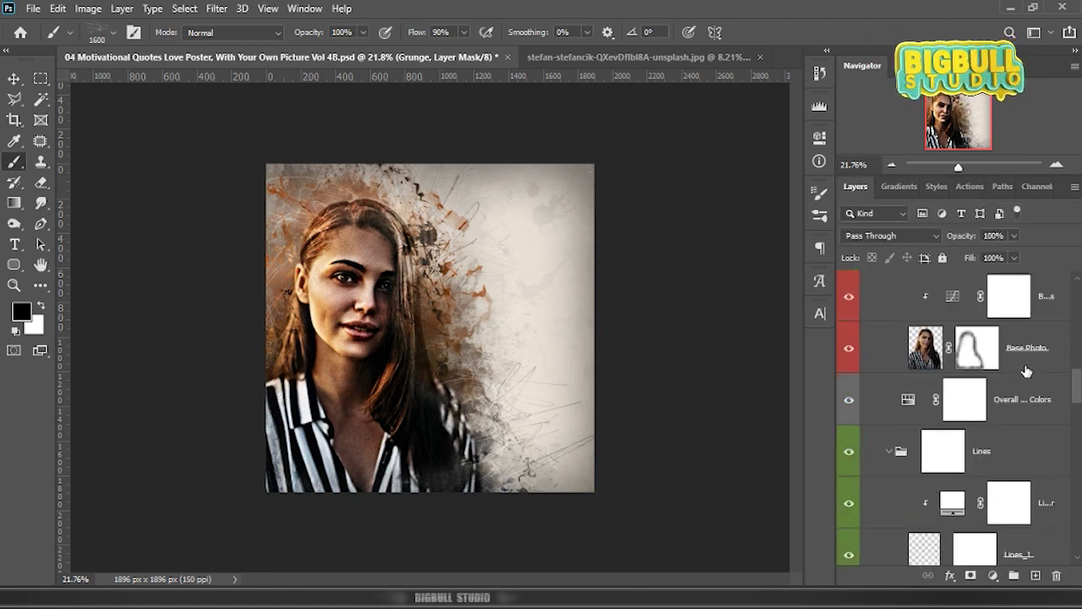
scroll(1026, 372, down, 2)
scroll(1025, 373, down, 2)
scroll(1025, 374, down, 2)
scroll(1024, 376, down, 2)
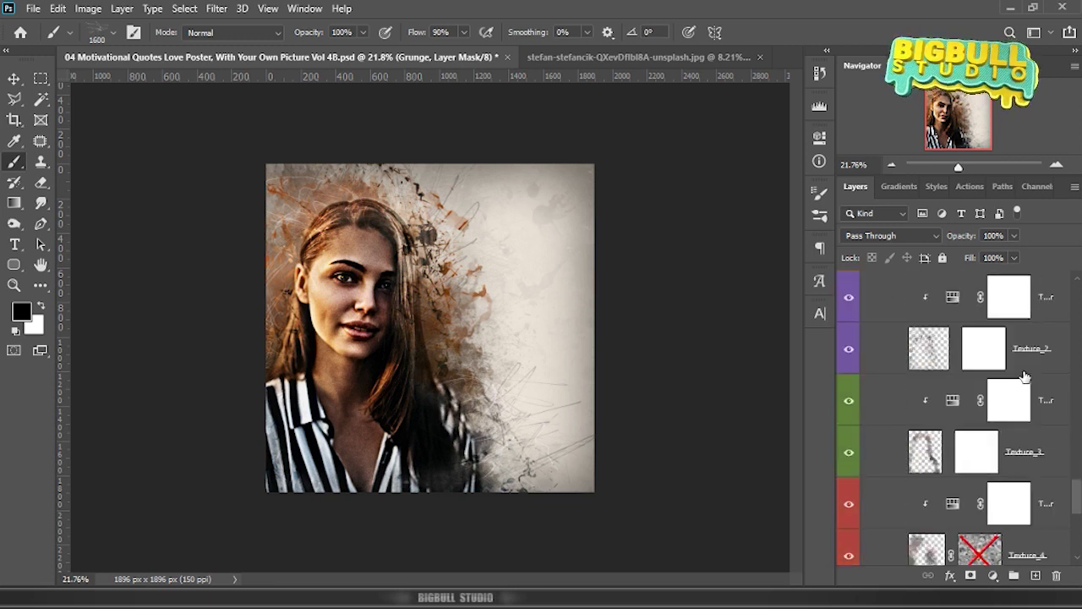
scroll(1024, 376, down, 2)
scroll(1024, 376, down, 2)
scroll(1023, 376, up, 2)
scroll(1023, 376, up, 2)
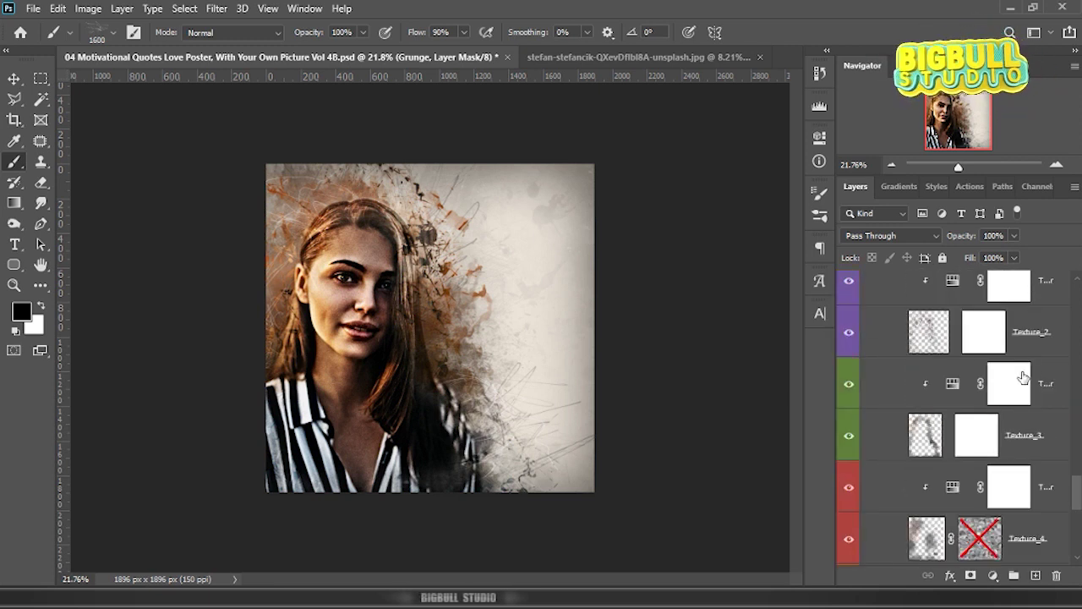
scroll(1023, 377, up, 4)
scroll(1023, 376, up, 4)
scroll(1023, 377, up, 4)
scroll(1023, 377, up, 4)
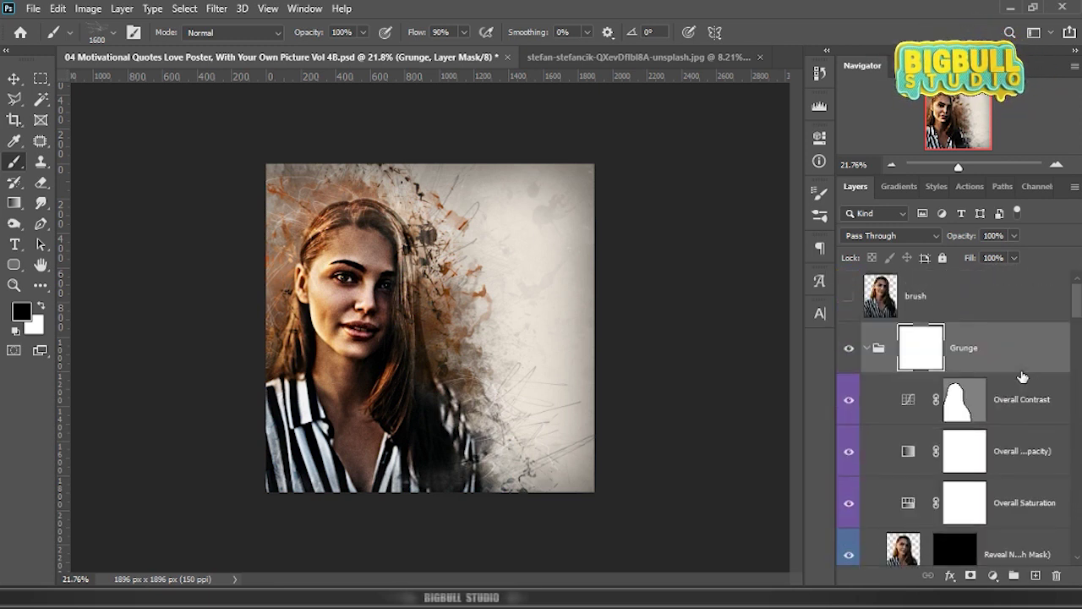
click(867, 348)
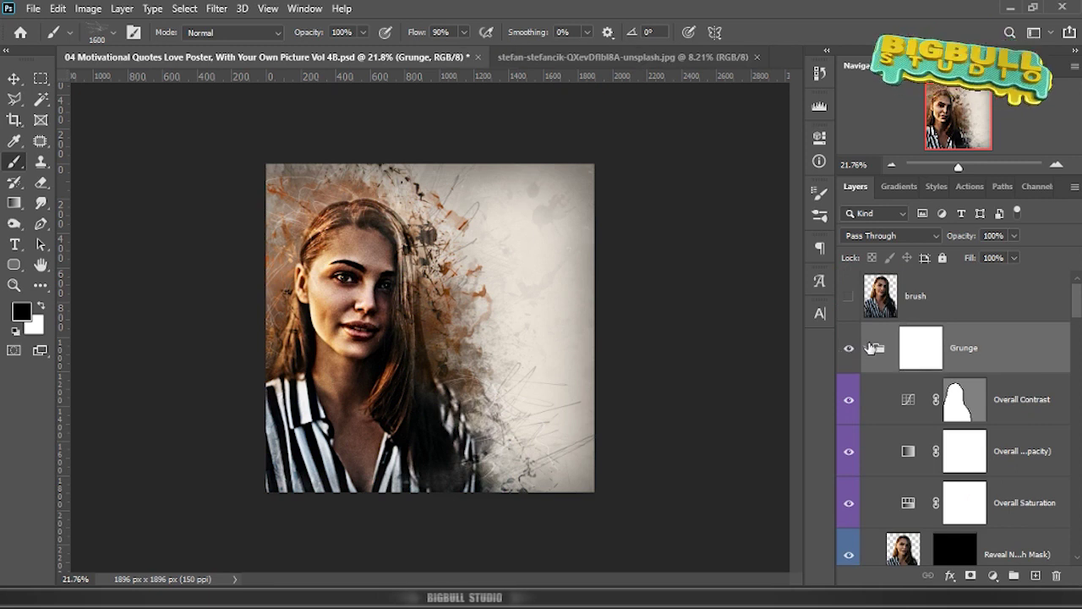
click(867, 348)
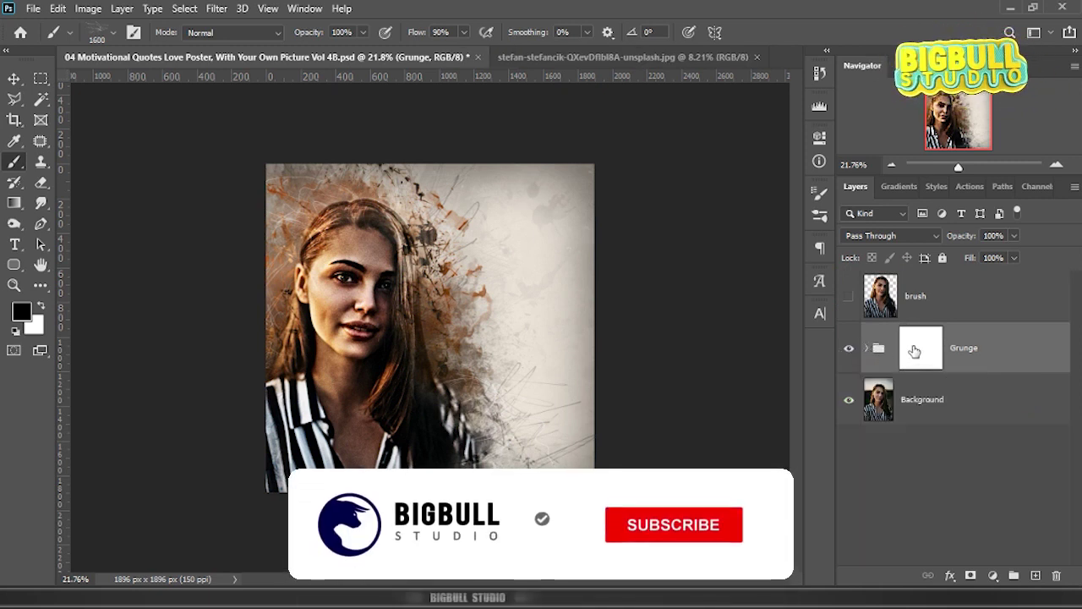
Compare the brush portrait layer on and off above the Grunge group, leaving it visible
click(960, 300)
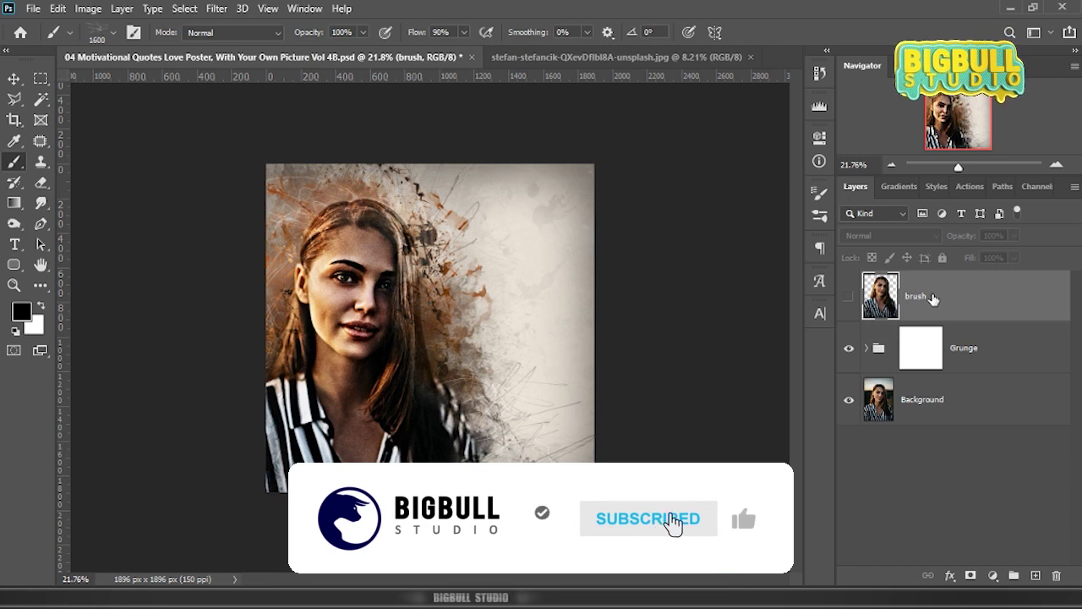
click(848, 297)
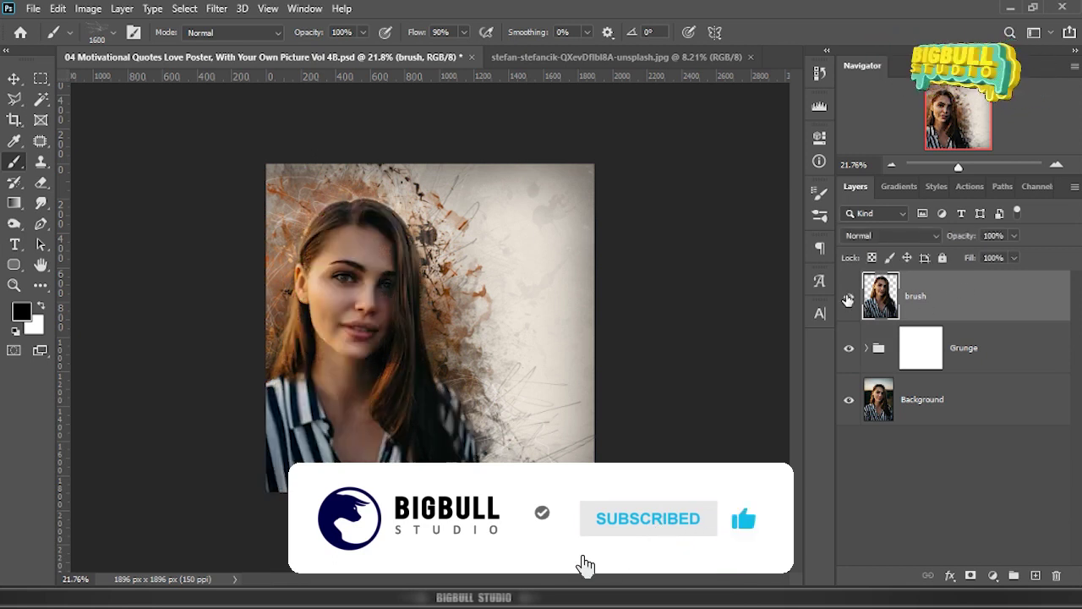
click(848, 298)
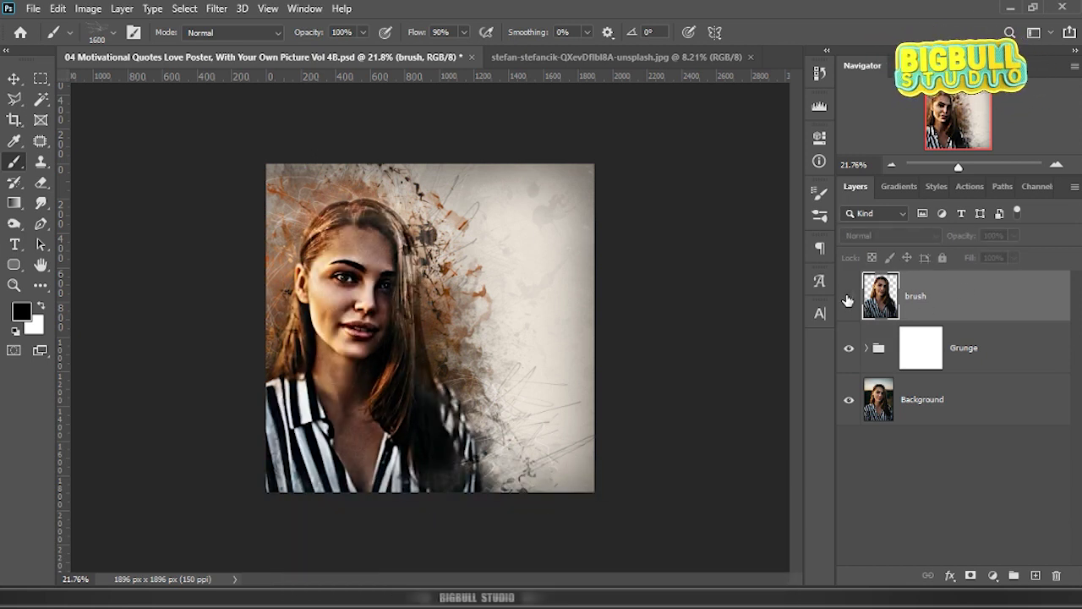
click(848, 298)
click(848, 297)
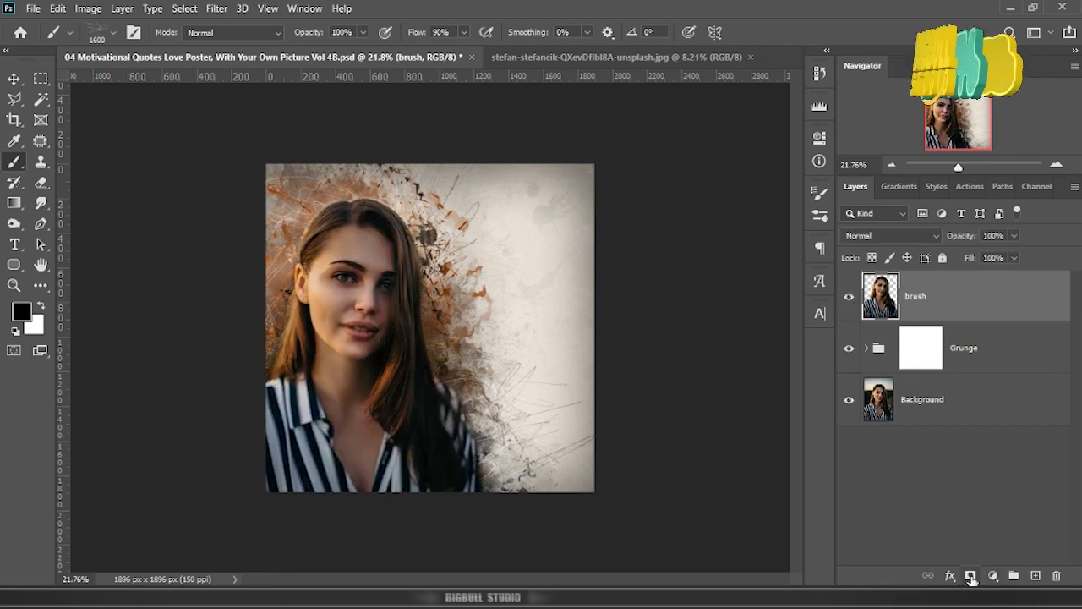
Add a mask to the brush layer, fill it black with the Paint Bucket, and zoom to 33.3%
click(971, 575)
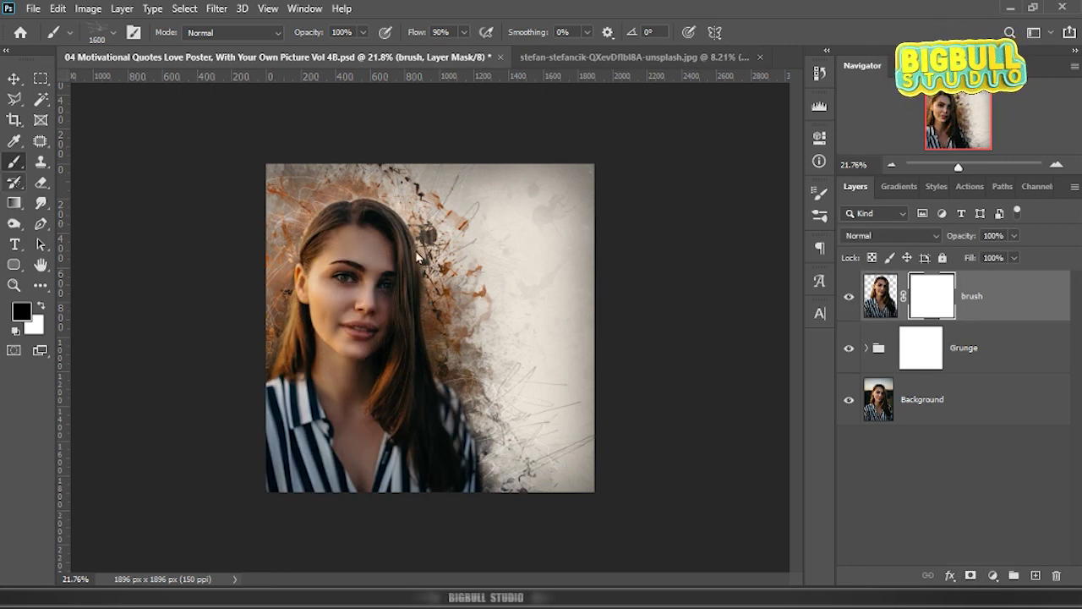
click(15, 203)
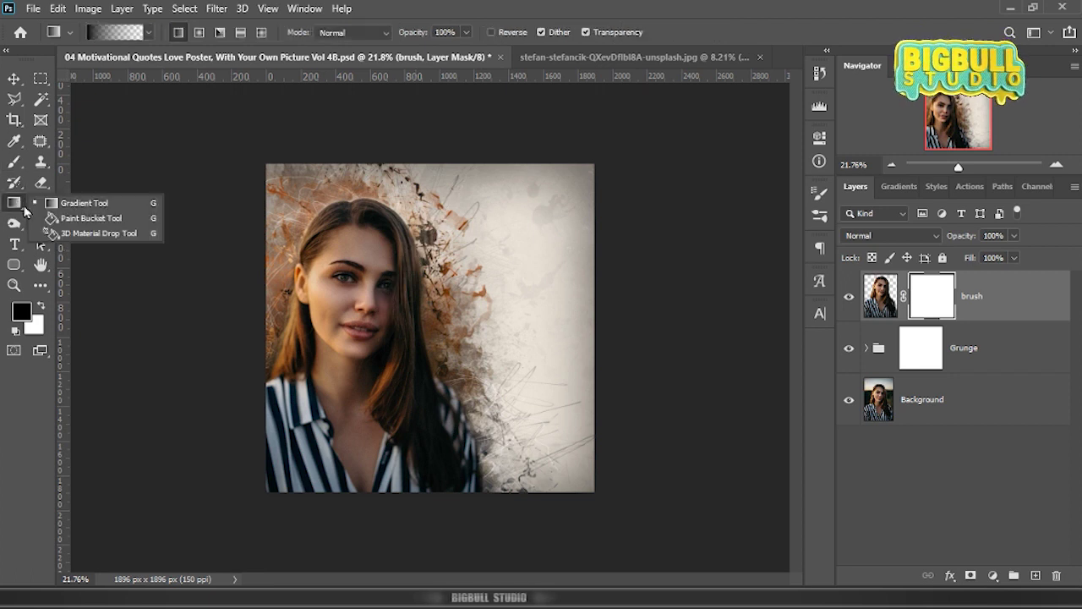
click(89, 221)
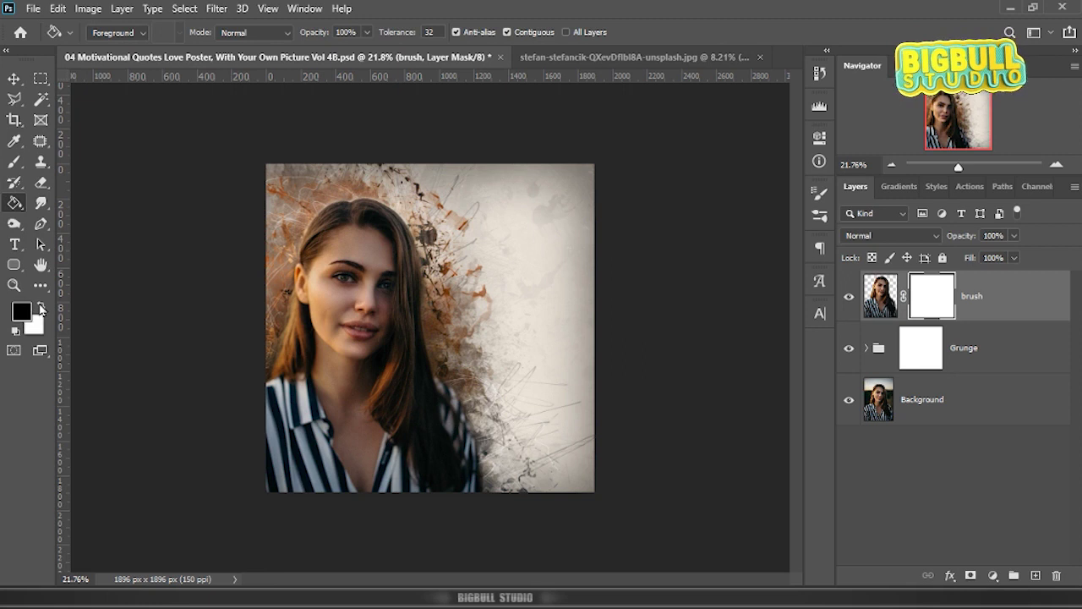
click(490, 236)
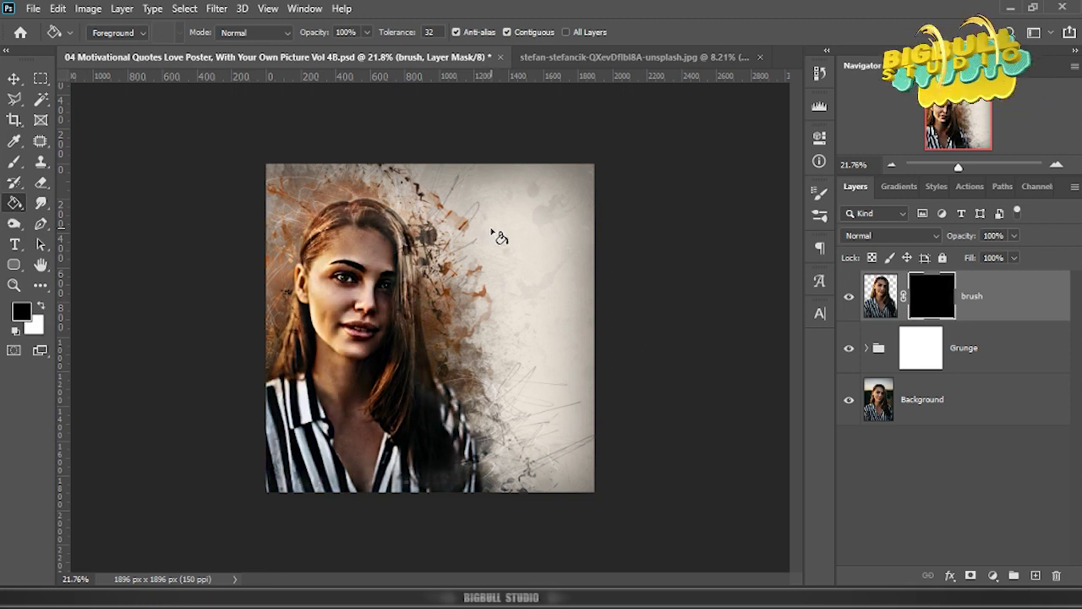
key(z)
drag(388, 291, 560, 230)
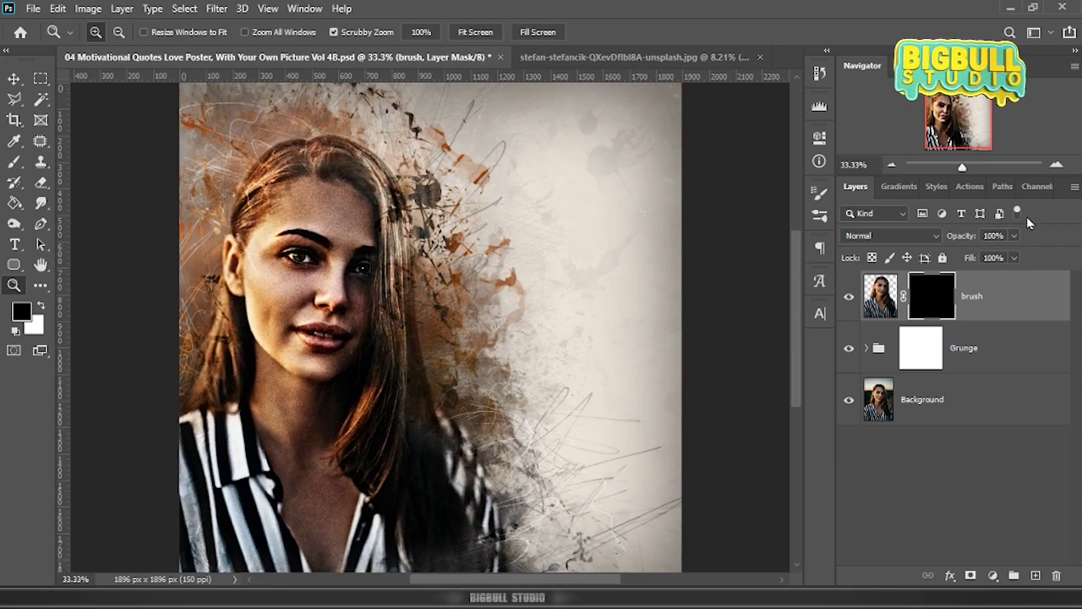
Paint a white 149 px Soft Round stroke at 40% opacity on the brush layer's mask at the forehead
key(b)
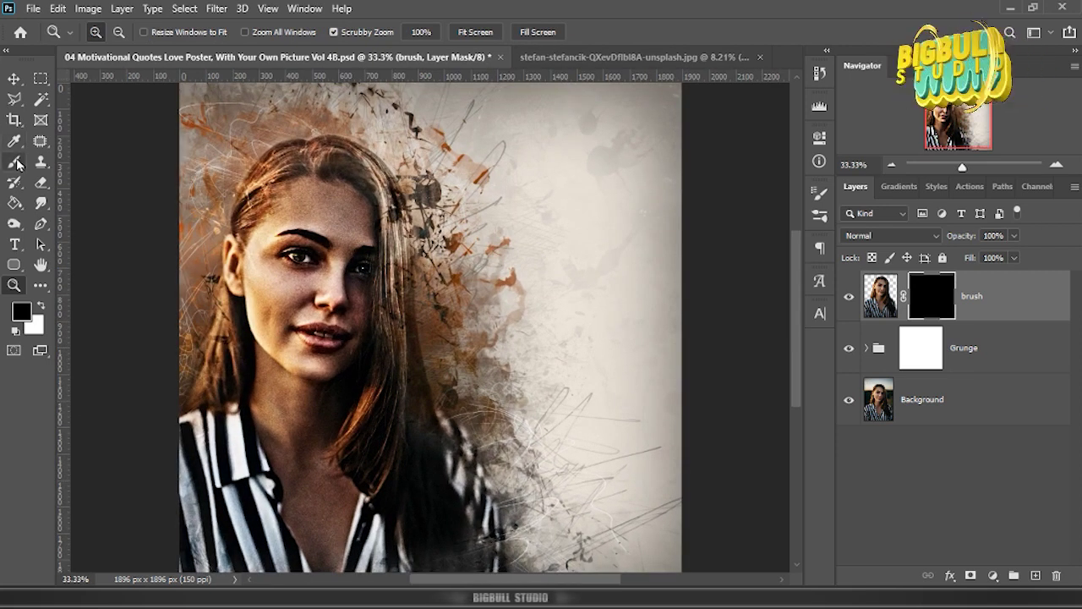
click(364, 33)
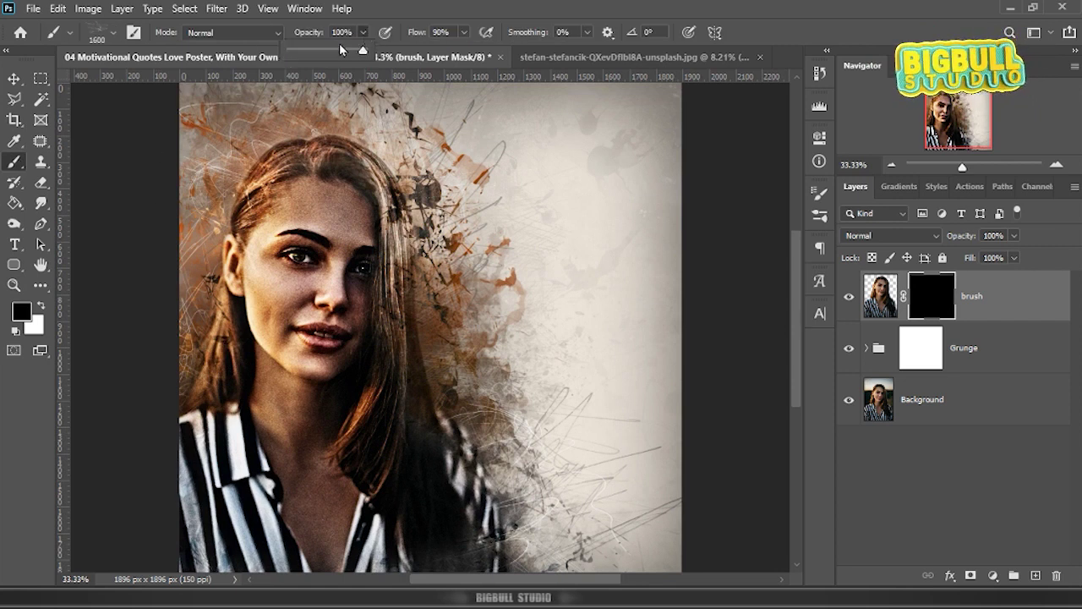
drag(365, 51, 318, 52)
right_click(517, 171)
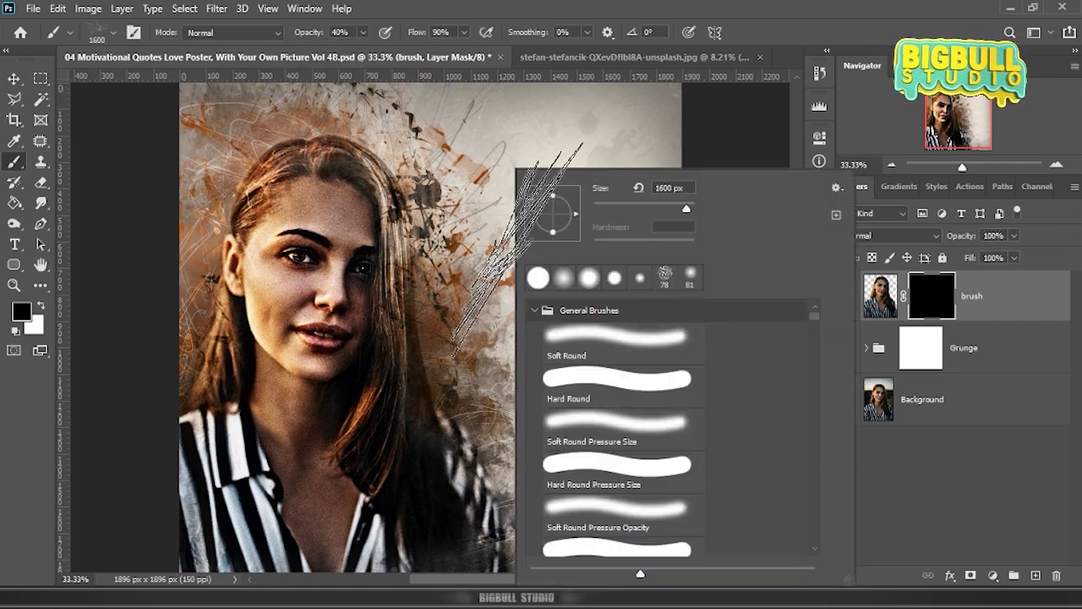
click(609, 335)
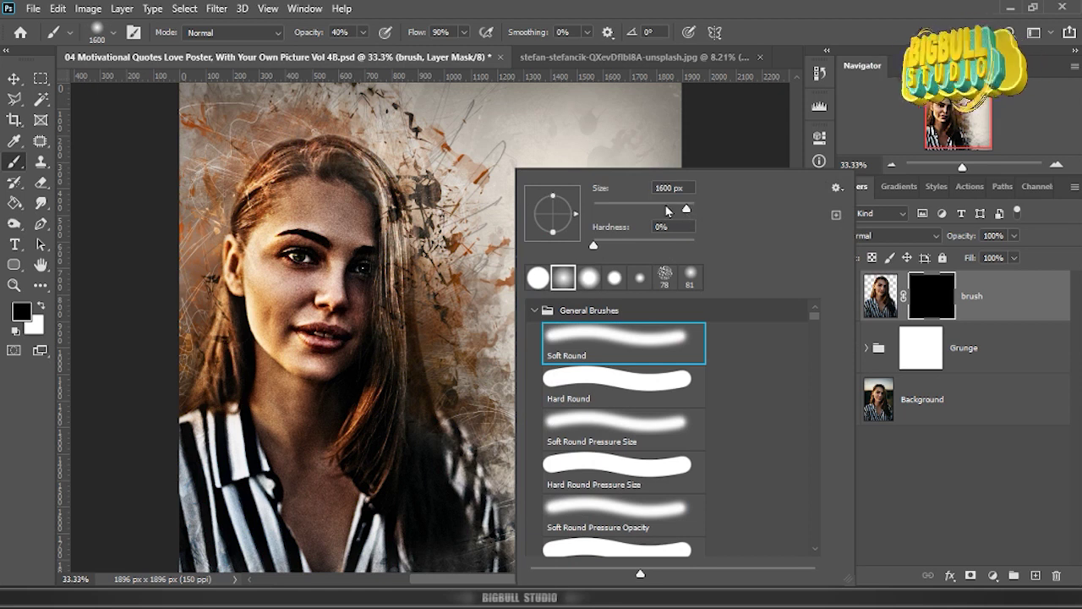
click(668, 210)
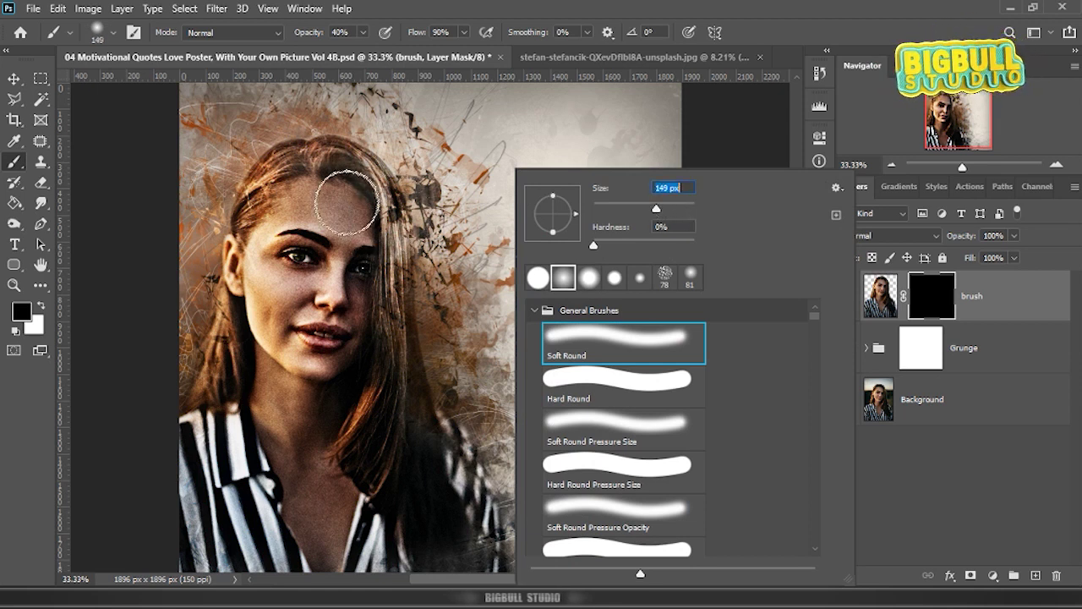
key(Return)
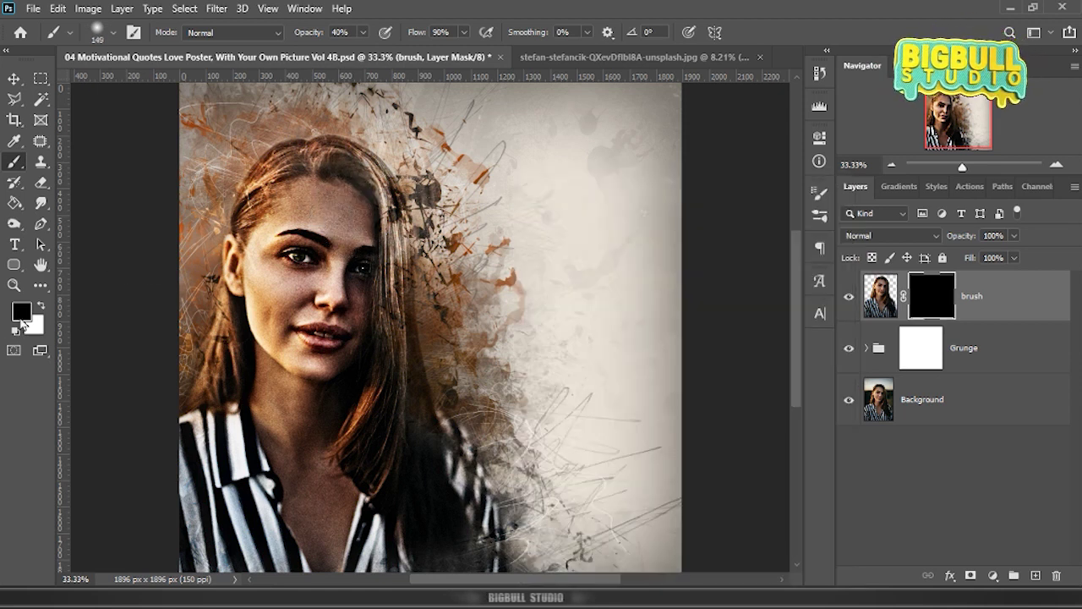
click(40, 308)
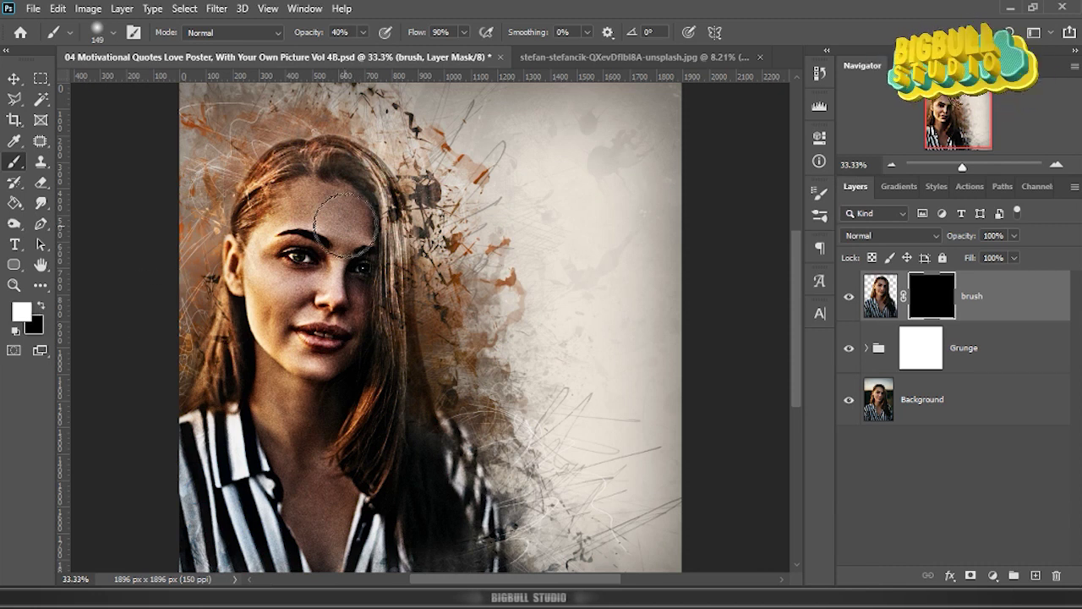
click(320, 239)
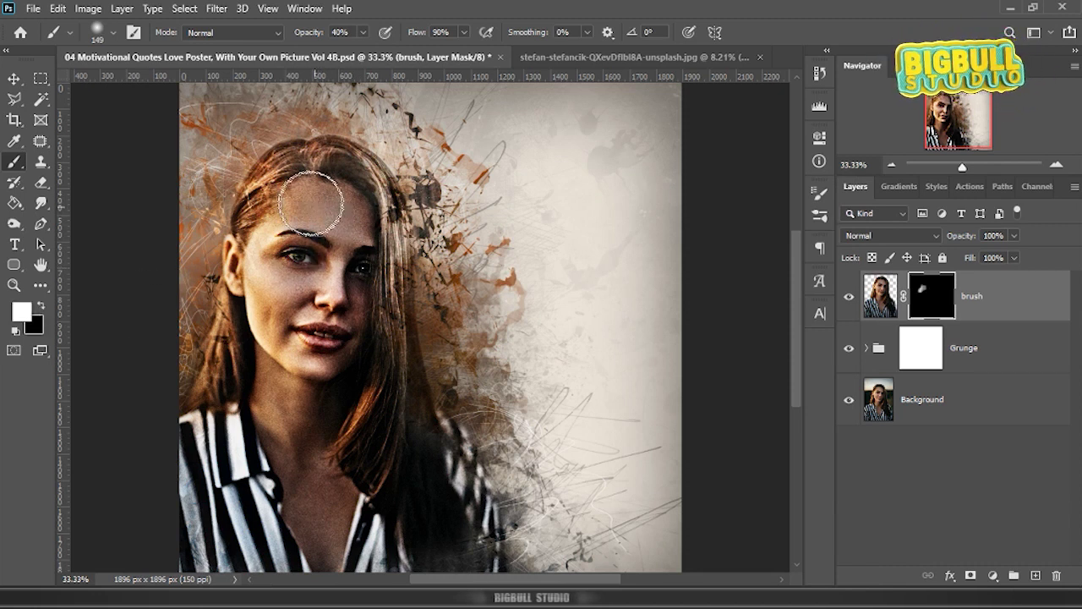
Paint white on the brush layer's mask to reveal the forehead, cheeks, neck, chest and hair
mouse_move(352, 270)
mouse_down()
mouse_move(296, 272)
mouse_move(284, 177)
mouse_move(253, 190)
mouse_move(292, 338)
mouse_move(290, 242)
mouse_move(364, 279)
mouse_up()
mouse_move(310, 193)
mouse_down()
mouse_move(280, 246)
mouse_move(345, 363)
mouse_move(271, 338)
mouse_move(325, 483)
mouse_move(339, 382)
mouse_move(290, 431)
mouse_move(346, 527)
mouse_move(356, 460)
mouse_move(344, 326)
mouse_up()
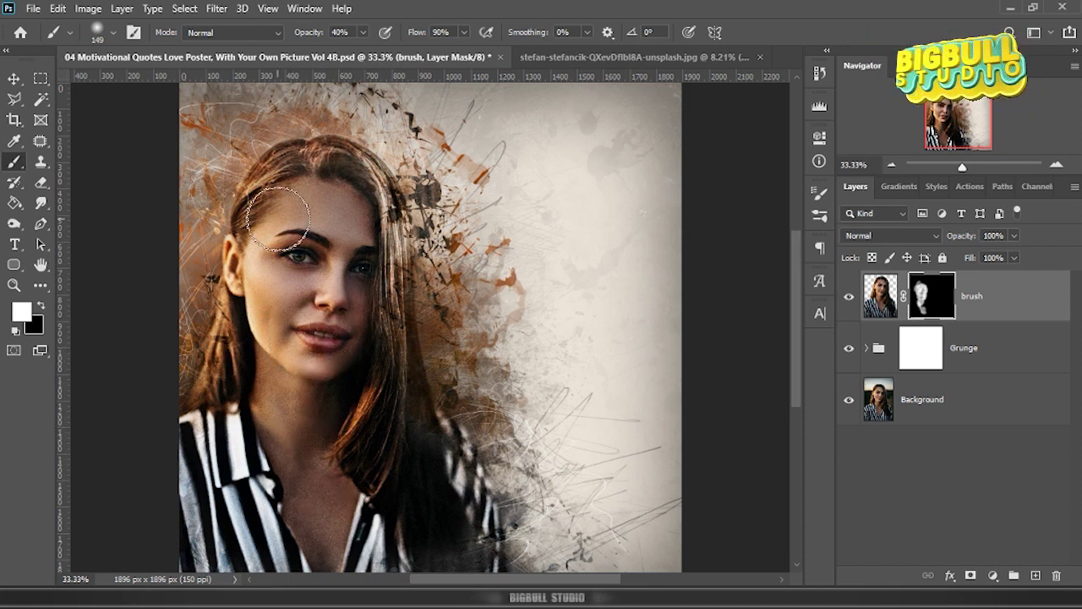
drag(288, 507, 355, 471)
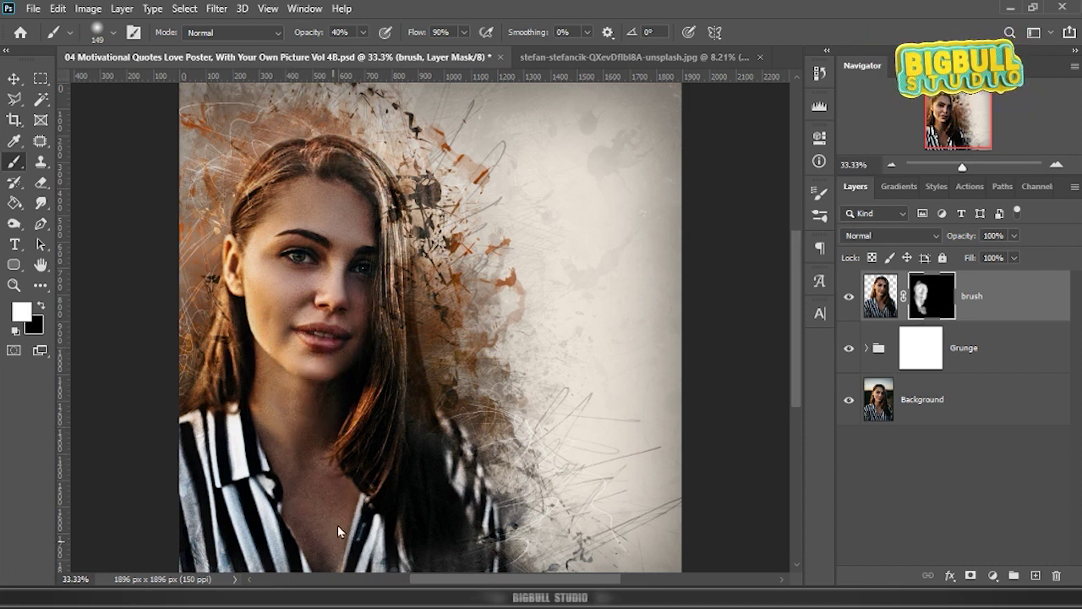
mouse_move(303, 256)
mouse_down()
mouse_move(312, 339)
mouse_move(358, 273)
mouse_move(363, 229)
mouse_move(401, 330)
mouse_move(377, 181)
mouse_move(393, 256)
mouse_up()
mouse_move(290, 189)
mouse_down()
mouse_move(270, 181)
mouse_move(310, 158)
mouse_move(256, 251)
mouse_move(229, 375)
mouse_move(227, 349)
mouse_move(355, 367)
mouse_move(406, 398)
mouse_up()
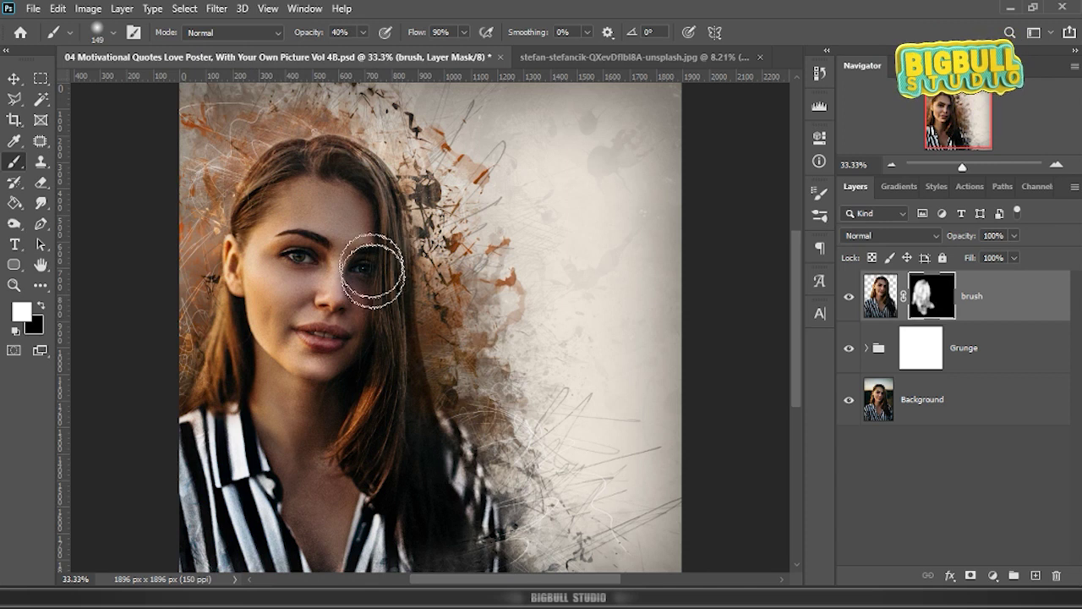
mouse_move(357, 285)
mouse_down()
mouse_move(296, 284)
mouse_move(257, 254)
mouse_move(304, 246)
mouse_move(296, 279)
mouse_up()
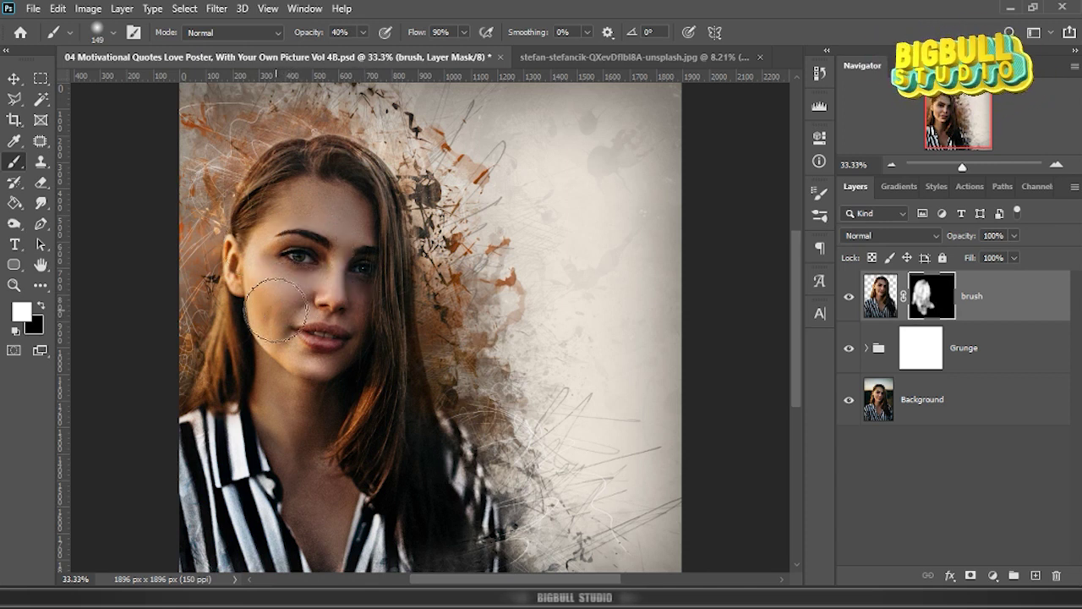
With Grunge and Background hidden, refine the mask over the eyes, right cheek and hairline
click(849, 348)
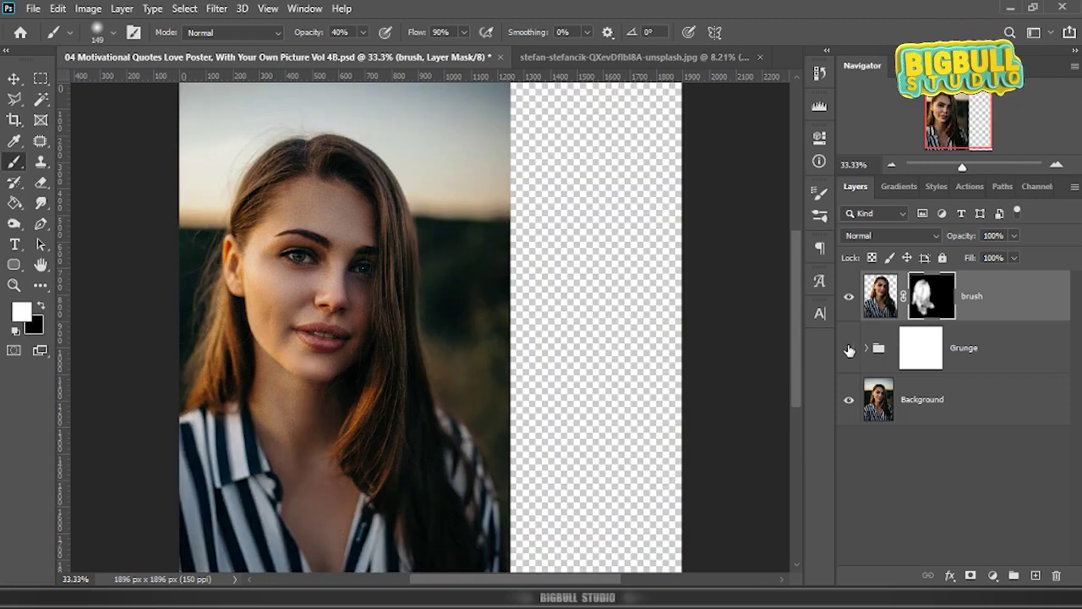
click(848, 400)
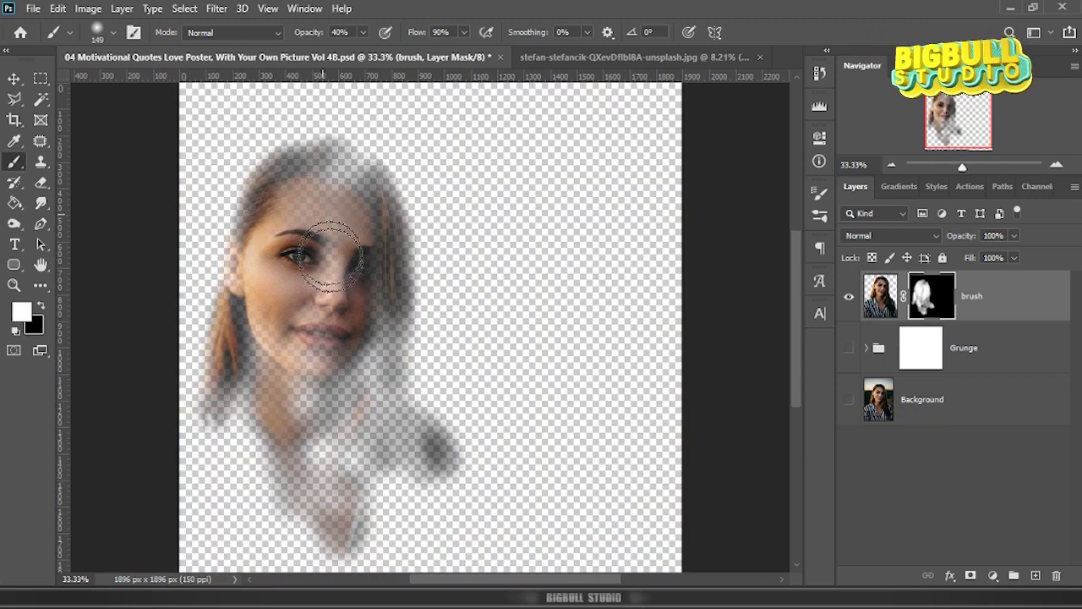
mouse_move(332, 257)
mouse_down()
mouse_move(310, 362)
mouse_move(332, 316)
mouse_up()
drag(363, 268, 343, 314)
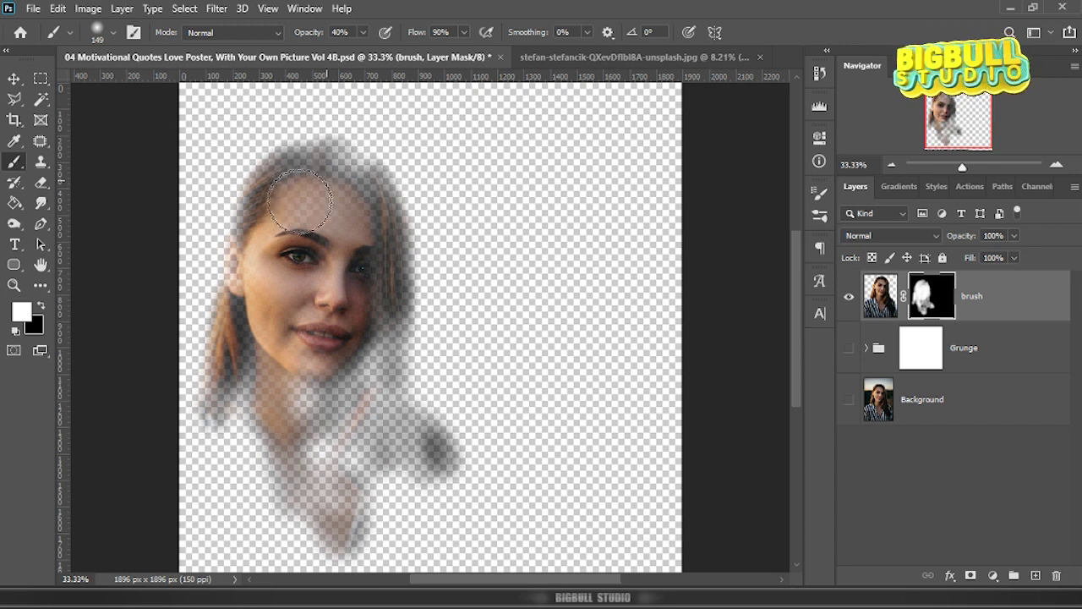
drag(317, 176, 355, 190)
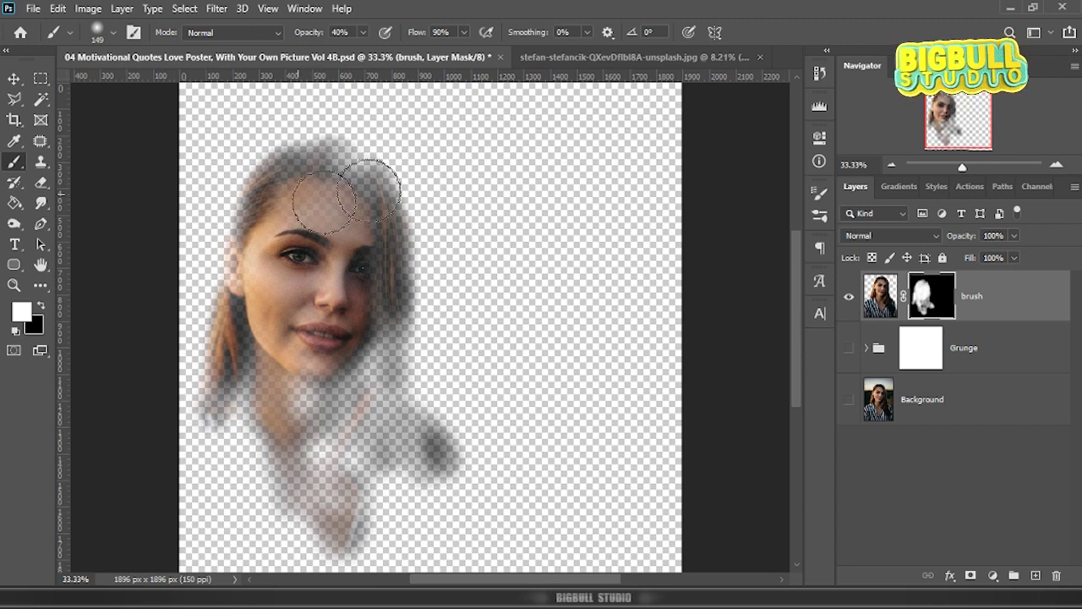
Show Background and Grunge again, fit the poster on screen, target the layer image, and reset colours
click(848, 403)
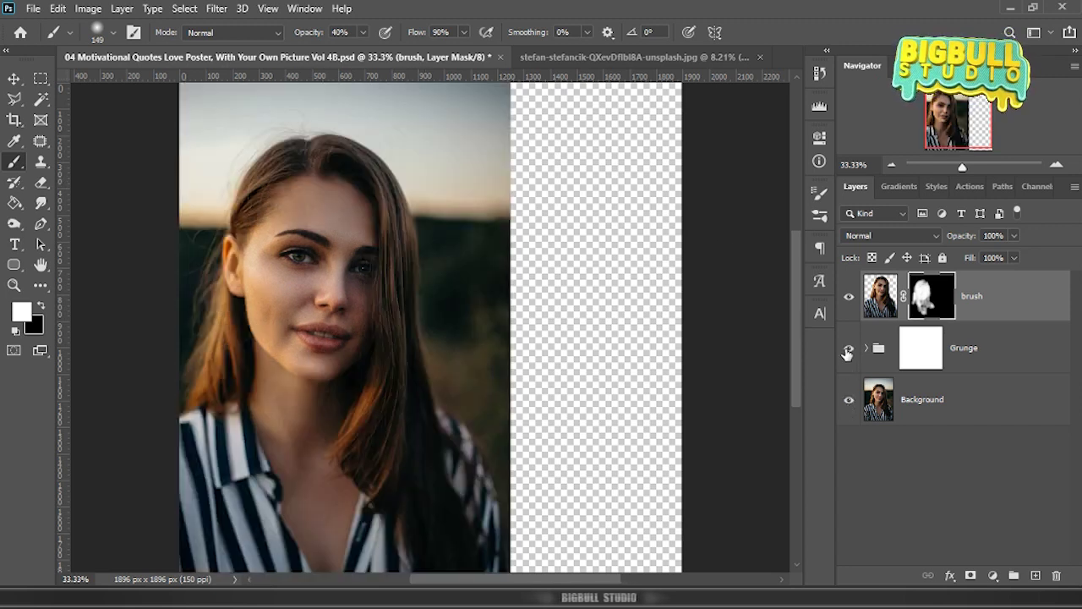
click(848, 349)
key(z)
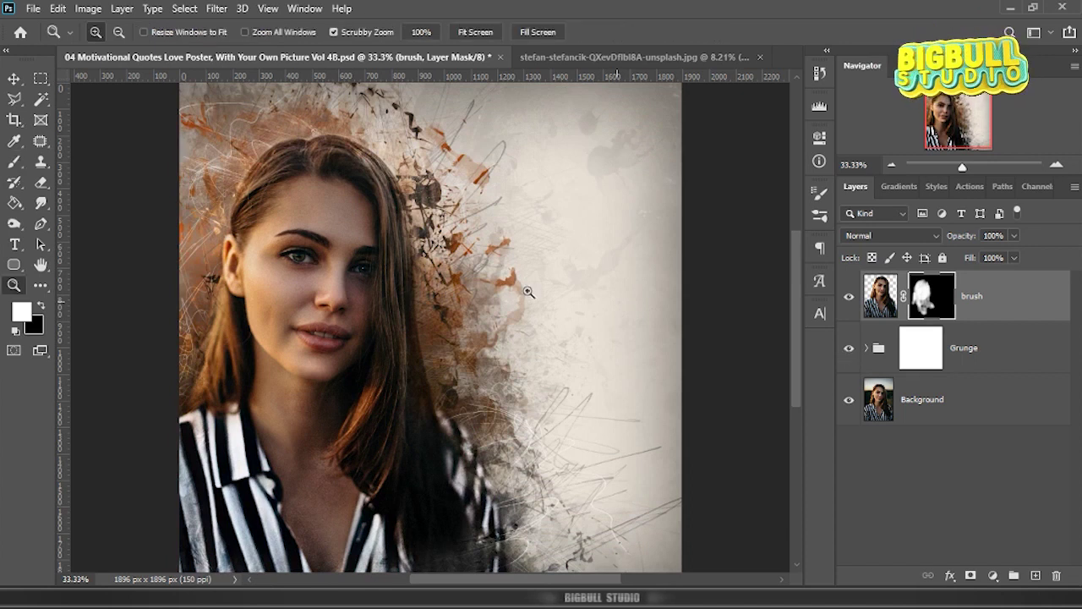
right_click(410, 264)
click(434, 273)
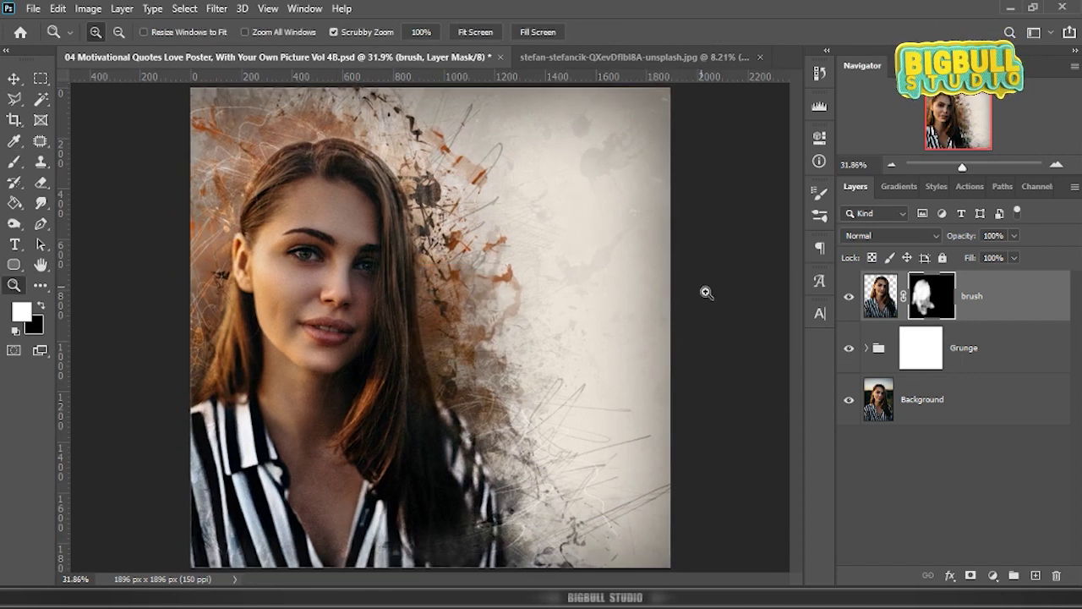
key(ctrl+2)
key(d)
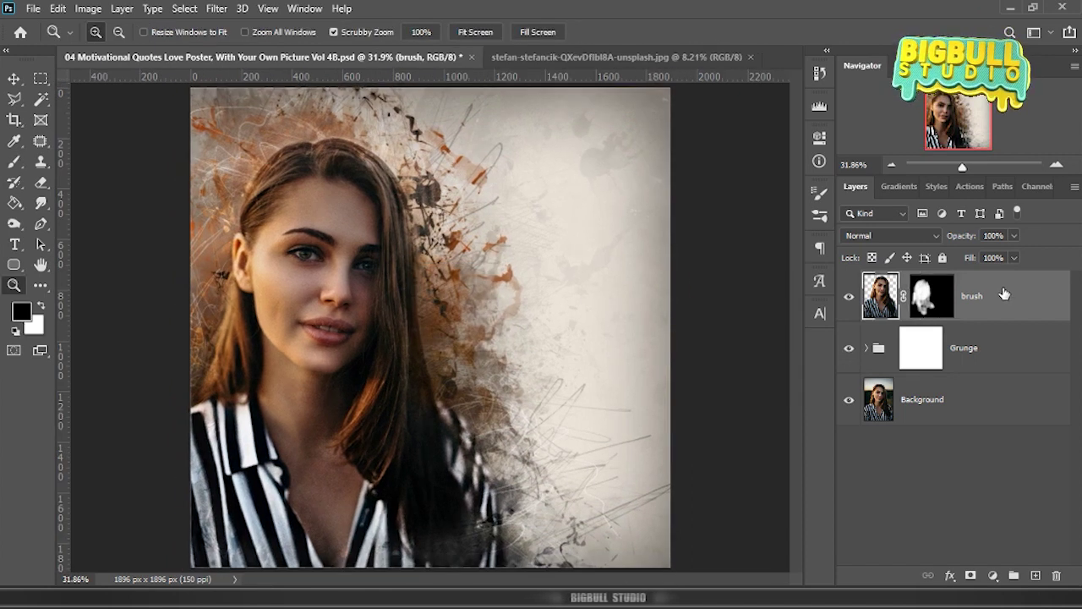
Save the poster, add an empty Layer 1 above the brush layer, and switch to Notepad
key(ctrl+s)
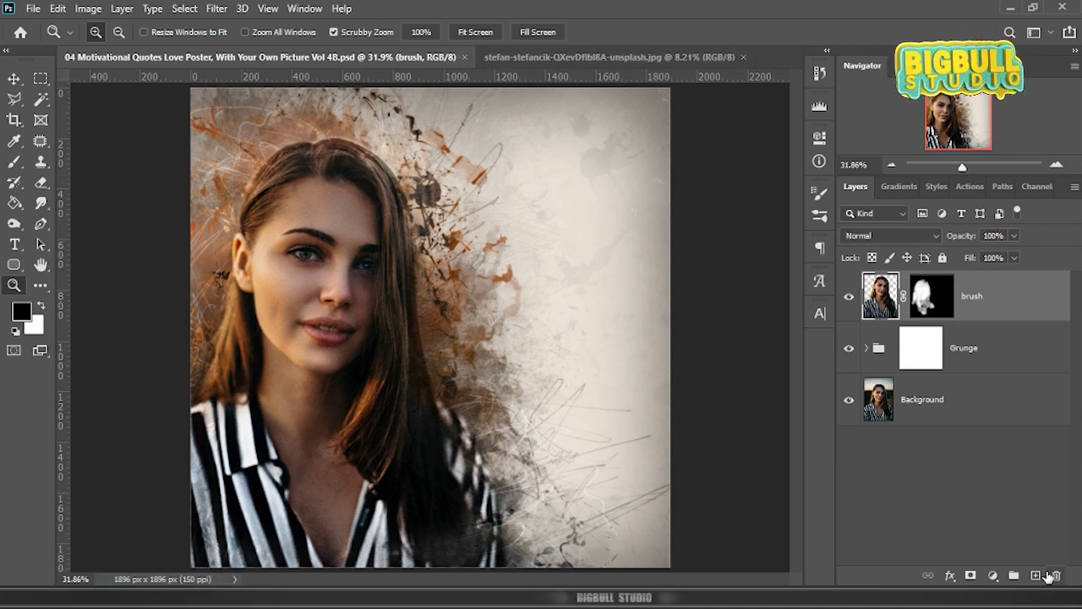
click(1037, 575)
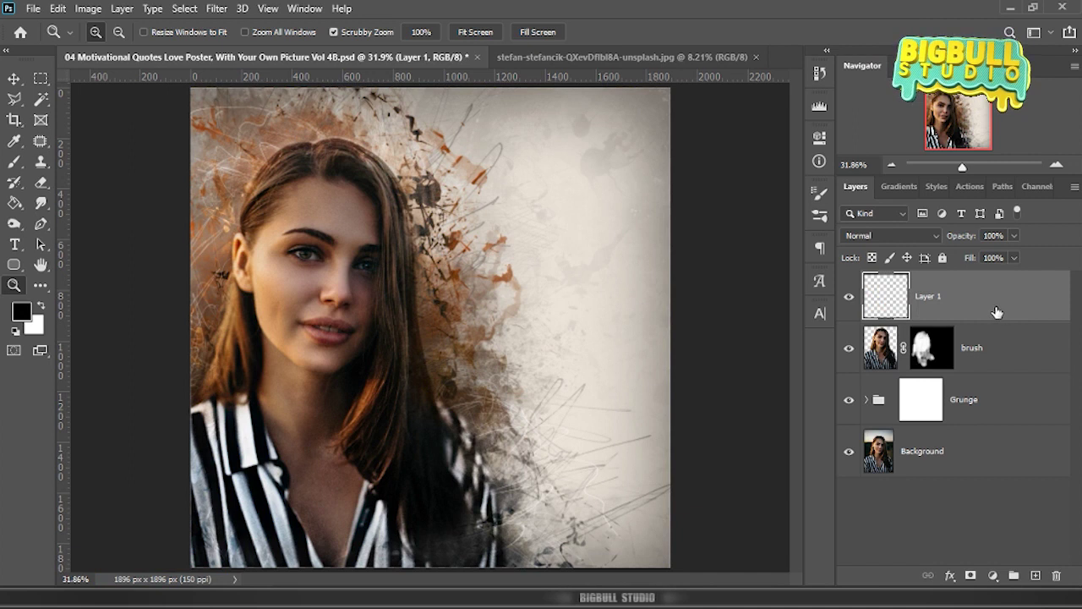
key(alt+Tab)
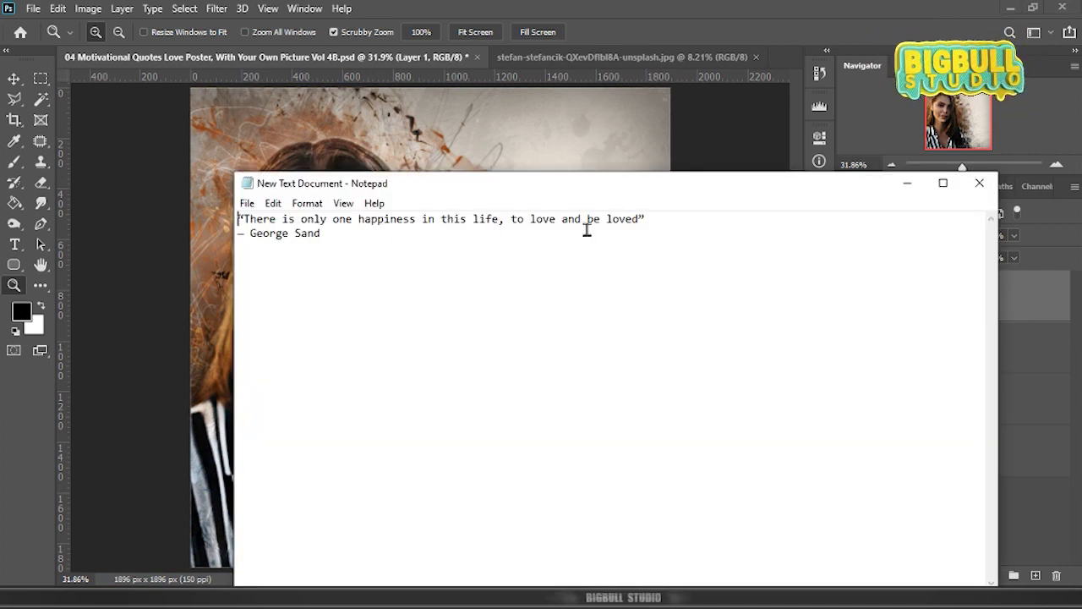
Copy the quote's first line from Notepad and minimize Notepad
shift+click(658, 218)
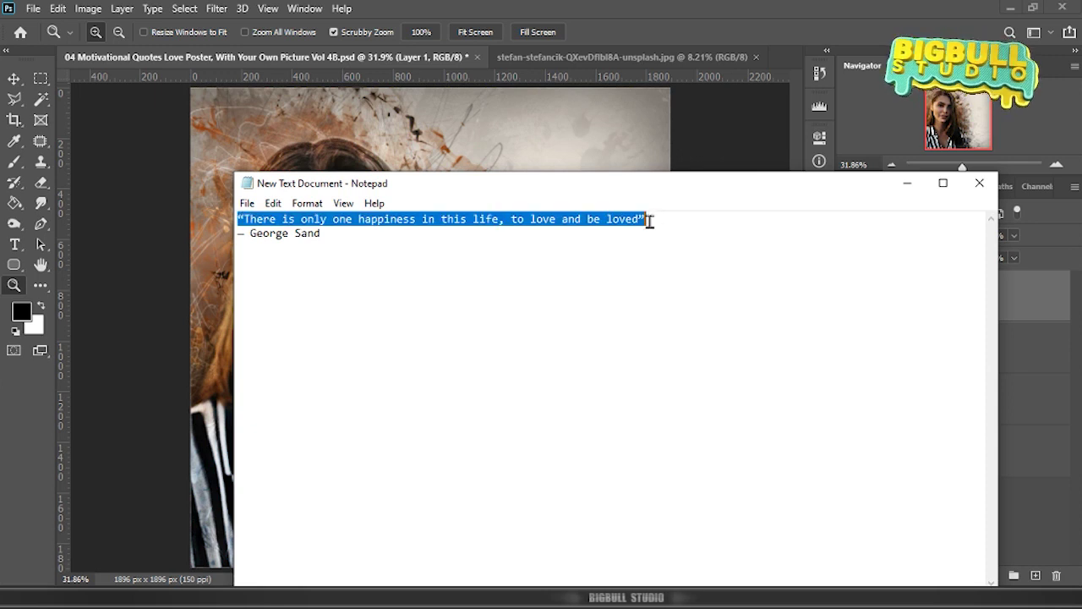
right_click(636, 227)
click(718, 277)
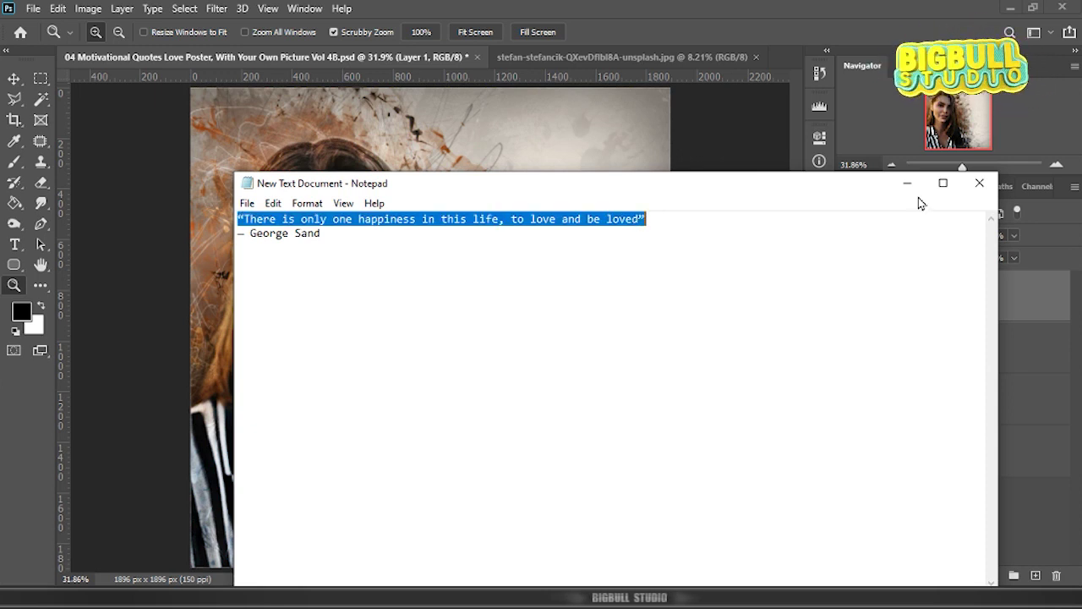
click(907, 183)
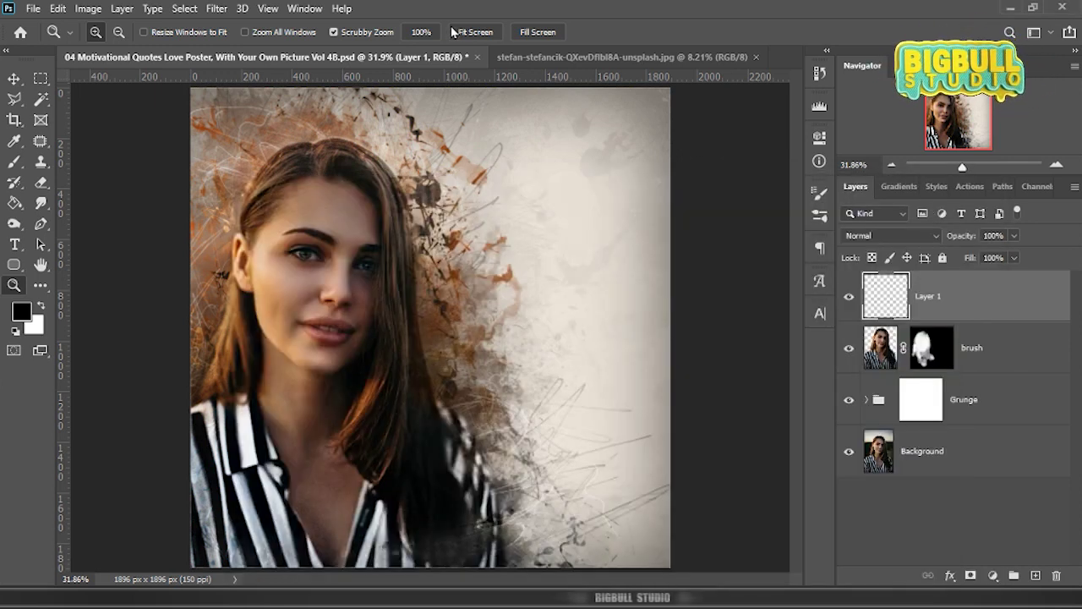
Paste the copied quote into a paragraph text box on the poster's right side
click(11, 246)
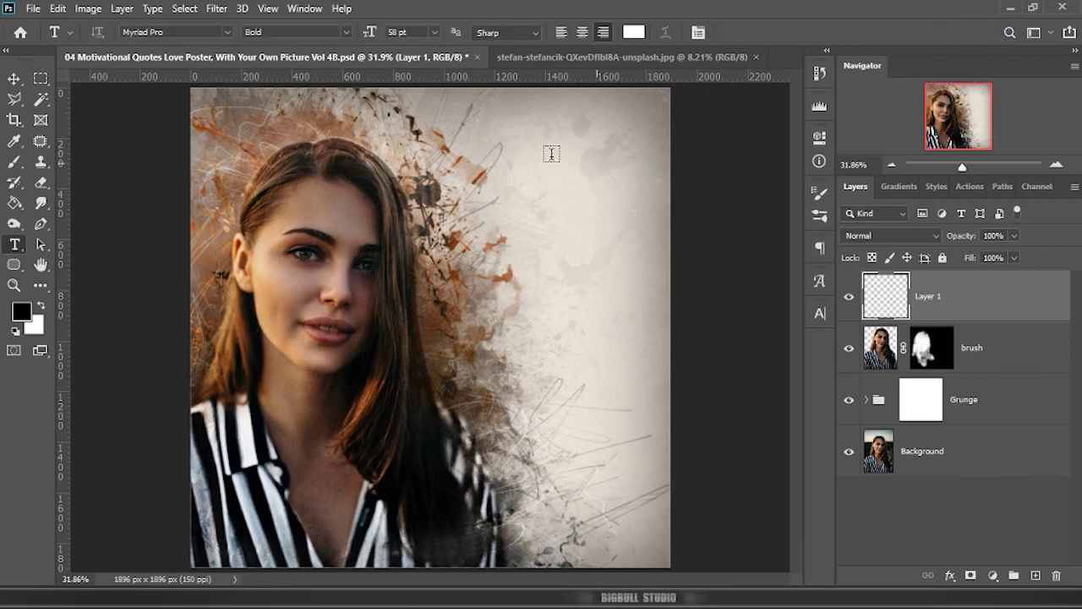
drag(444, 124, 658, 431)
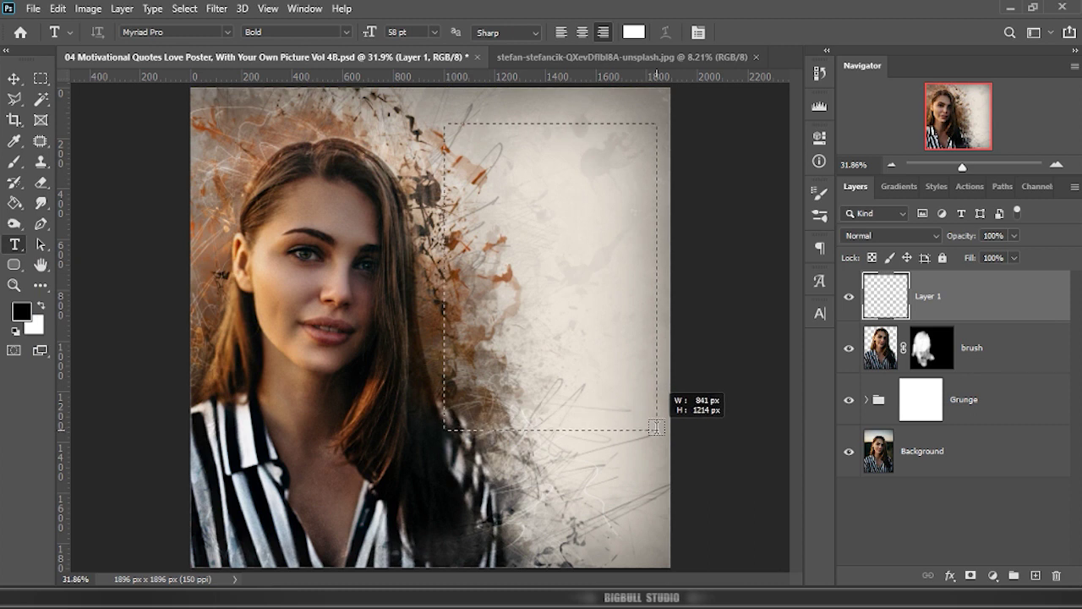
key(Escape)
key(ctrl+v)
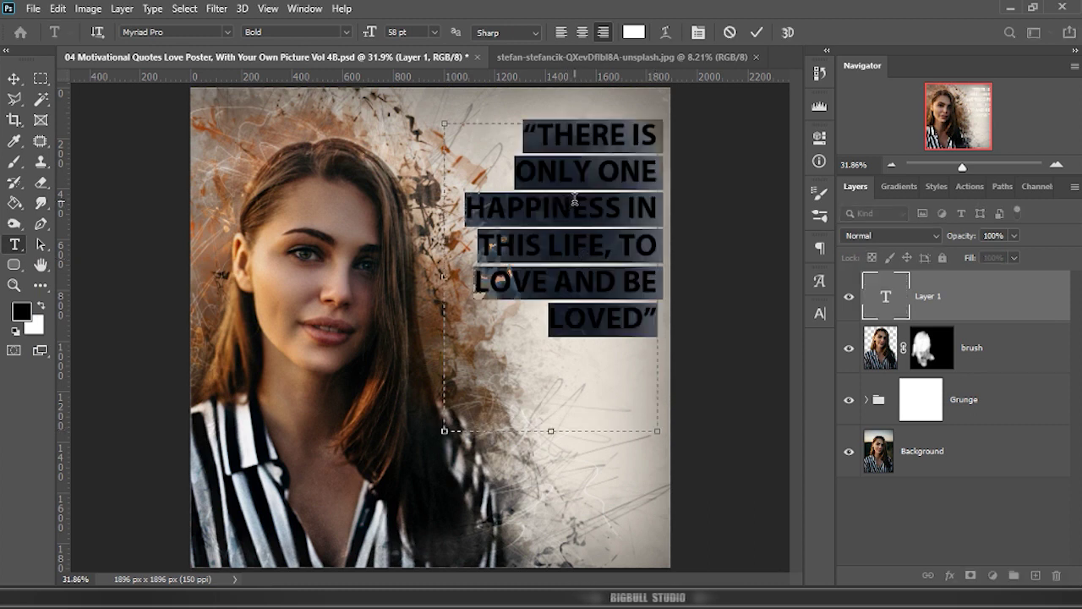
click(940, 300)
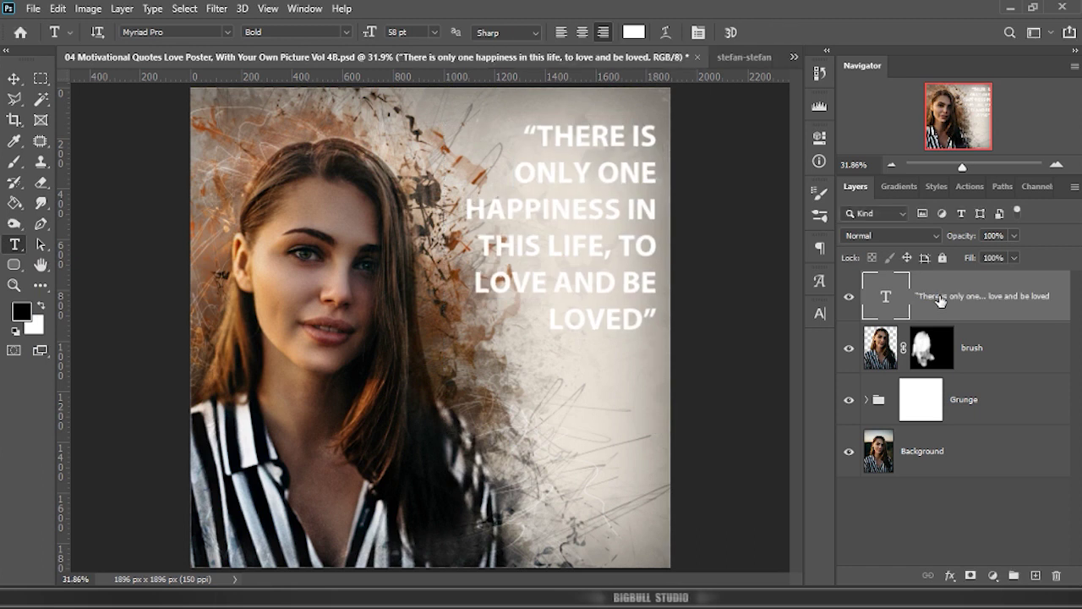
Set the quote's text colour to black (000000)
double_click(884, 296)
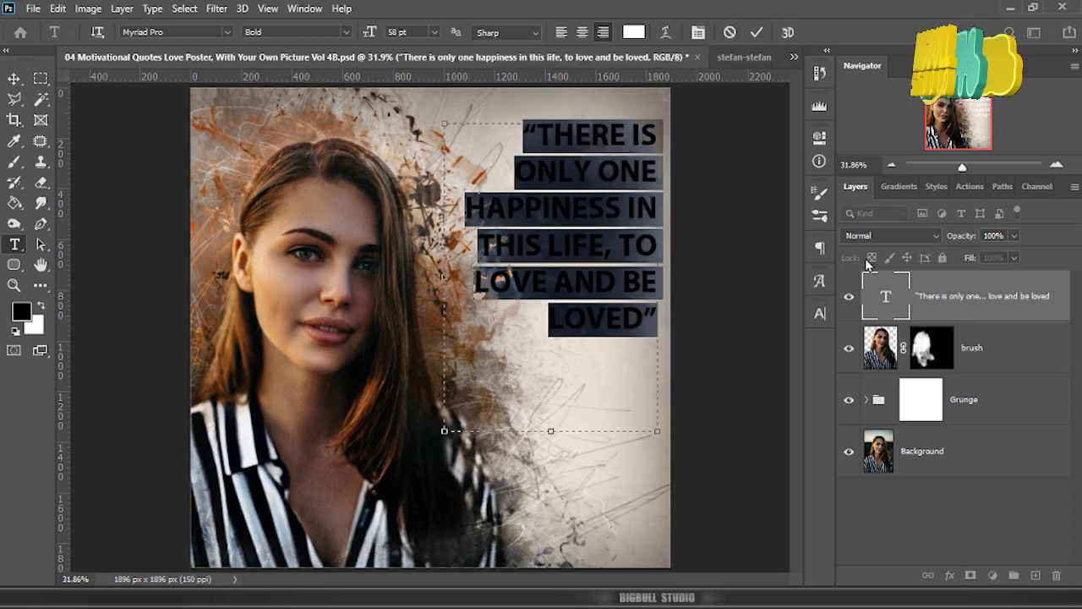
click(635, 33)
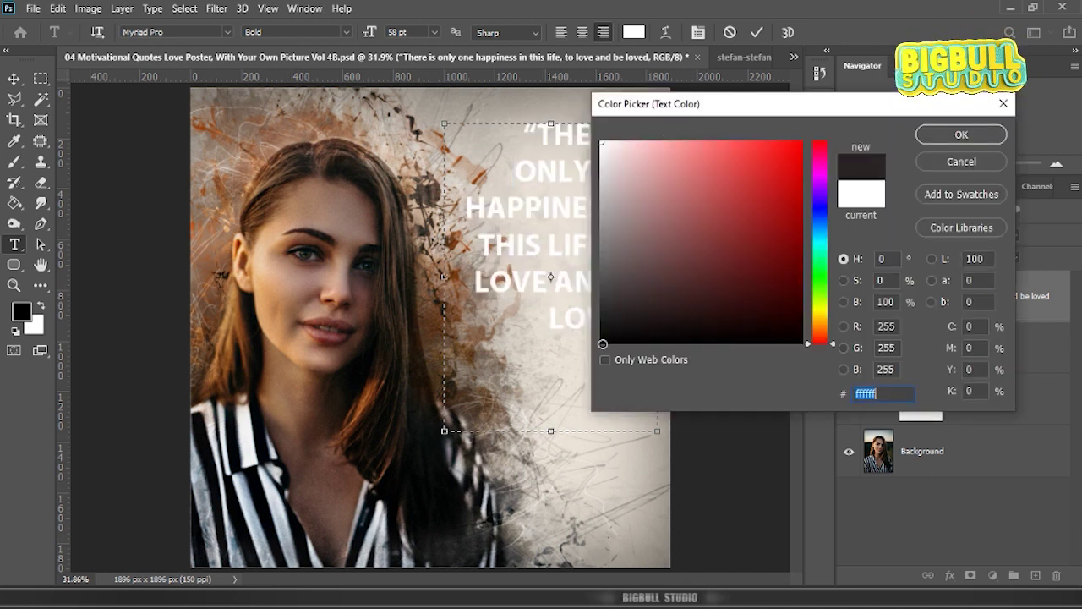
text(000000)
click(962, 135)
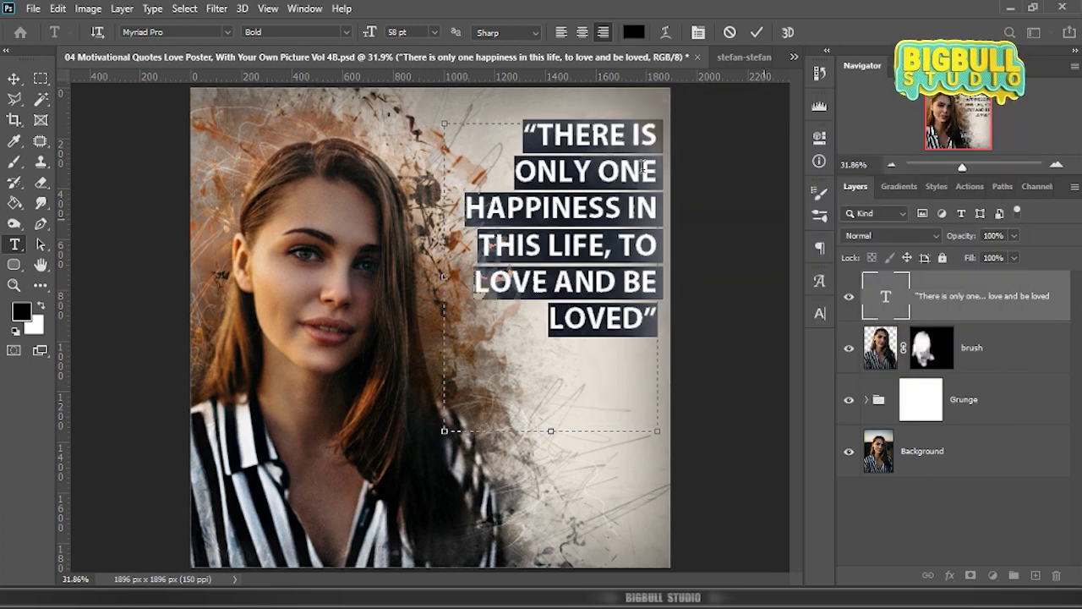
click(967, 298)
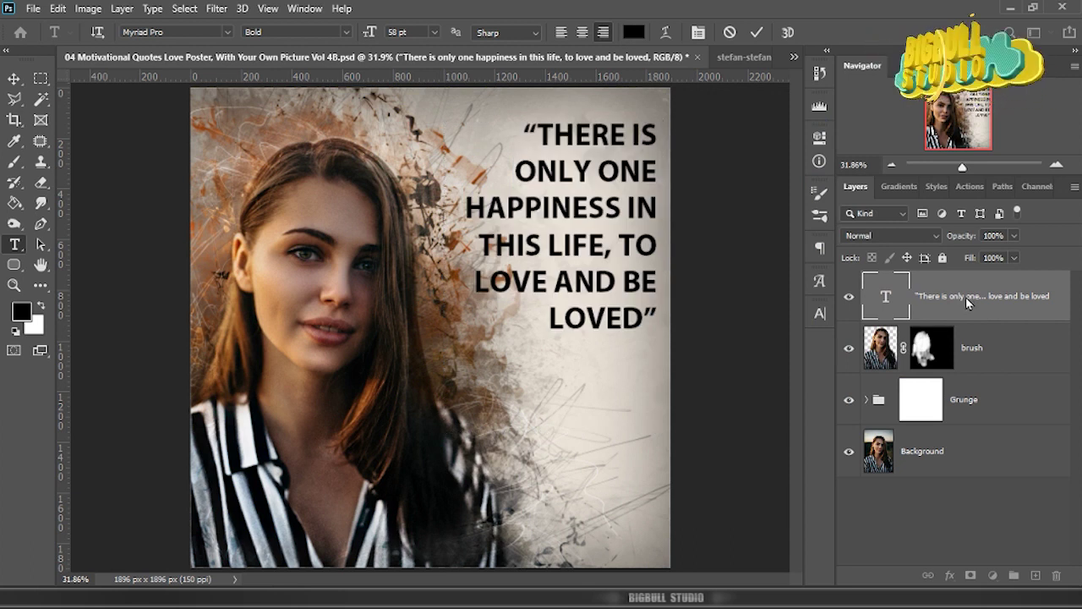
Break the quote onto a new line before "TO LOVE AND" and shift it slightly left
double_click(875, 296)
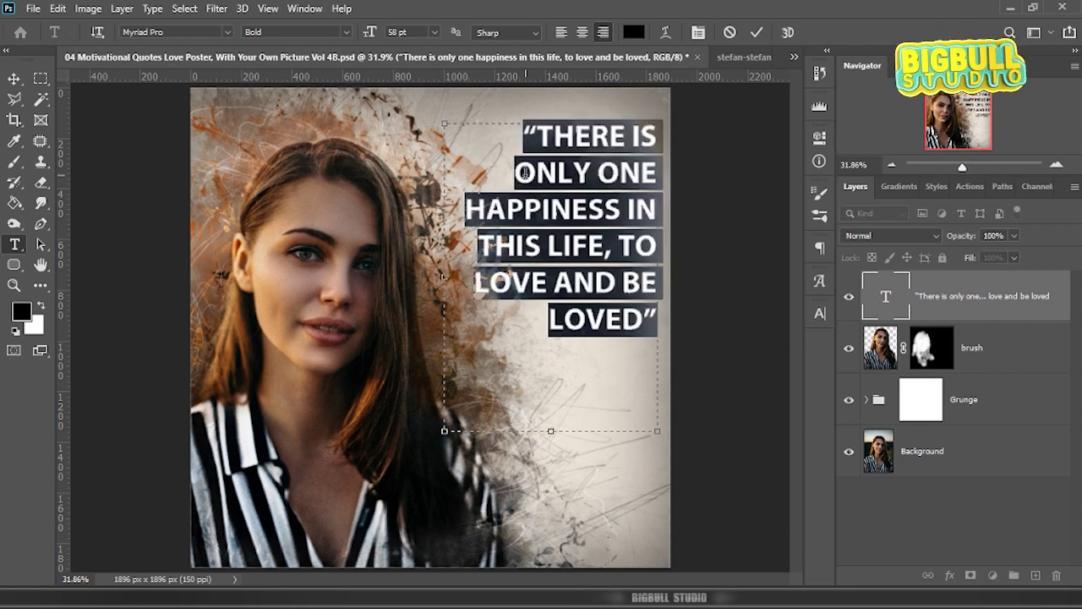
click(626, 244)
key(Return)
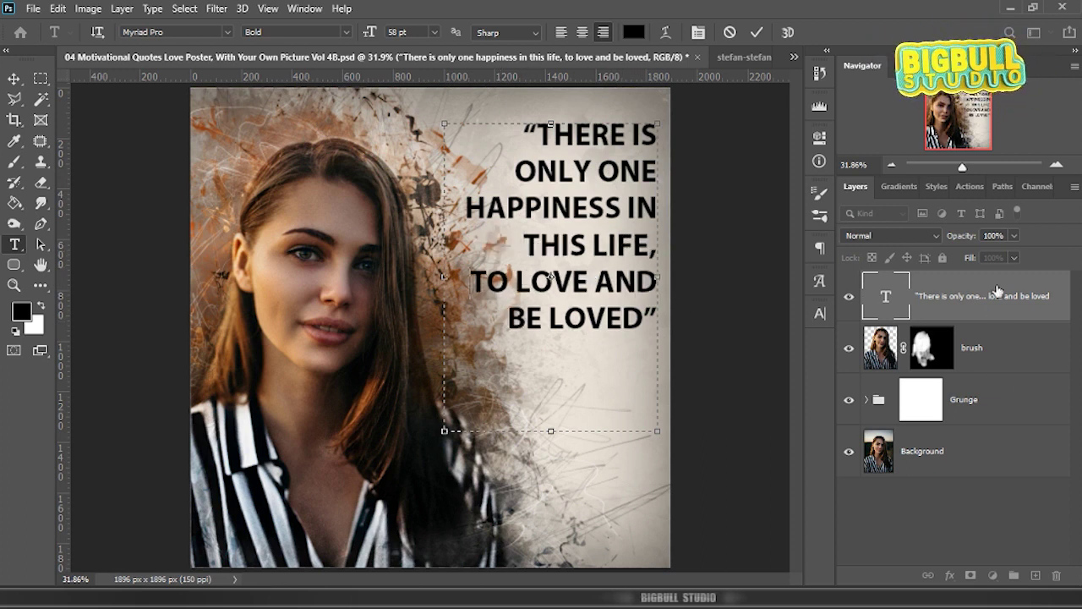
key(ctrl+Return)
key(v)
drag(646, 214, 622, 210)
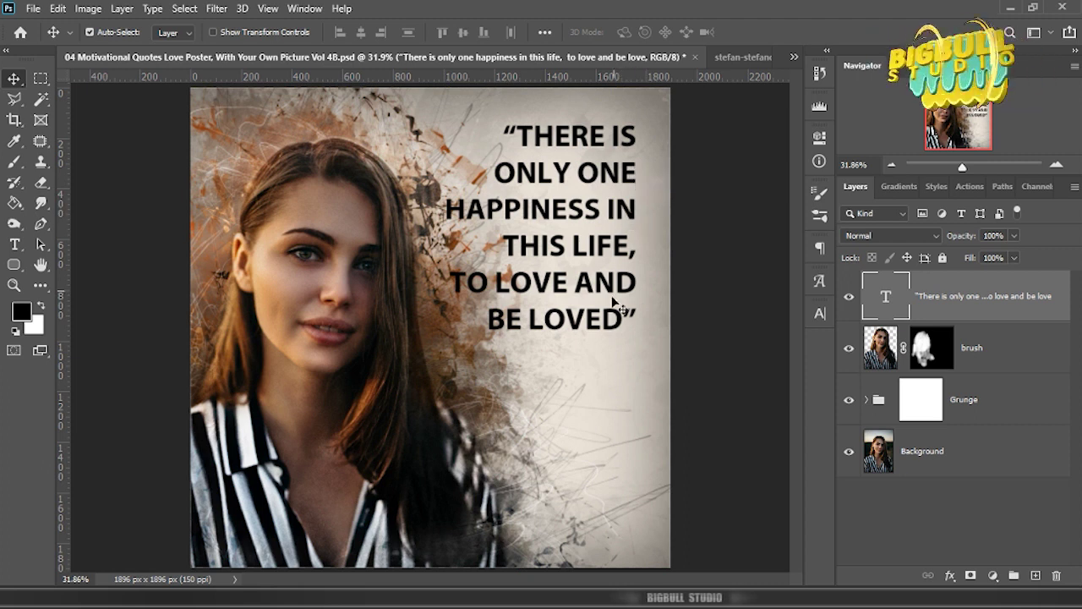
Switch the quote's font style to Regular and select all of its text
key(t)
click(524, 212)
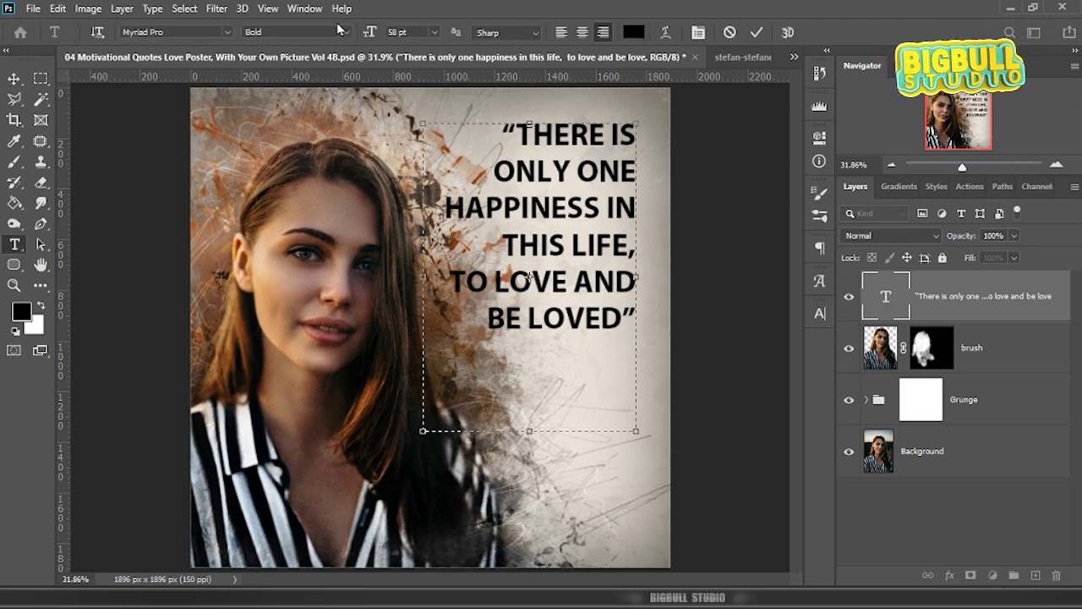
click(296, 32)
click(293, 99)
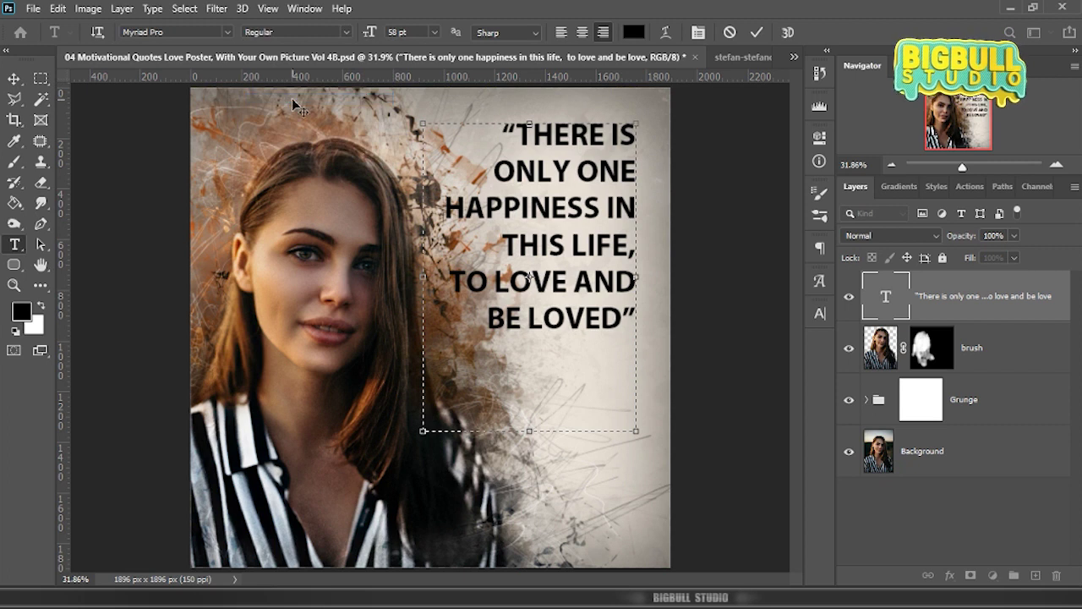
click(522, 209)
key(ctrl+a)
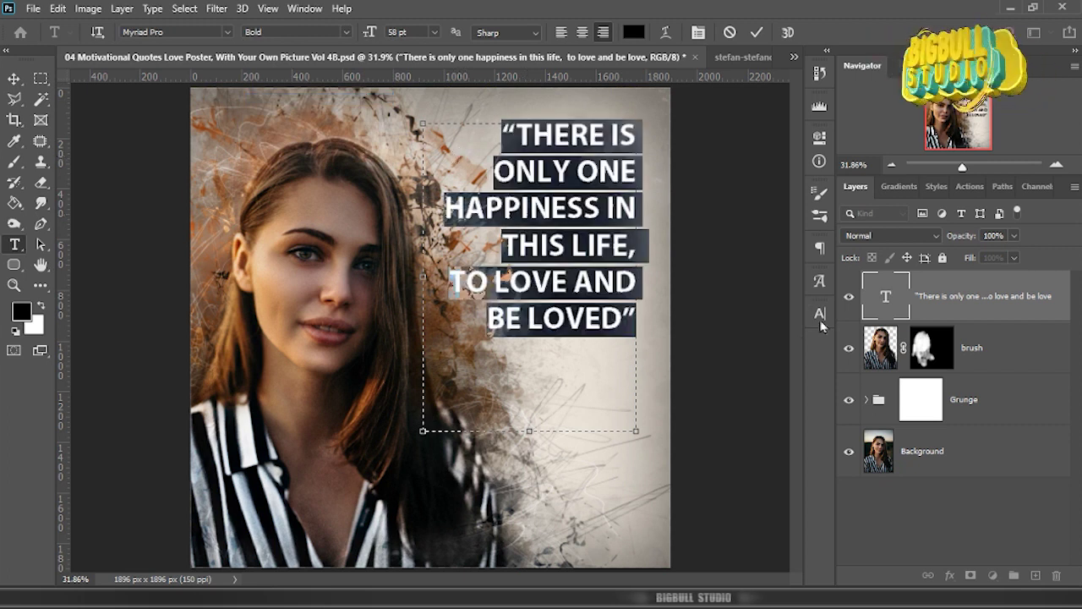
Set the whole quote to Regular style at 62 pt in the Character panel
click(819, 314)
click(793, 337)
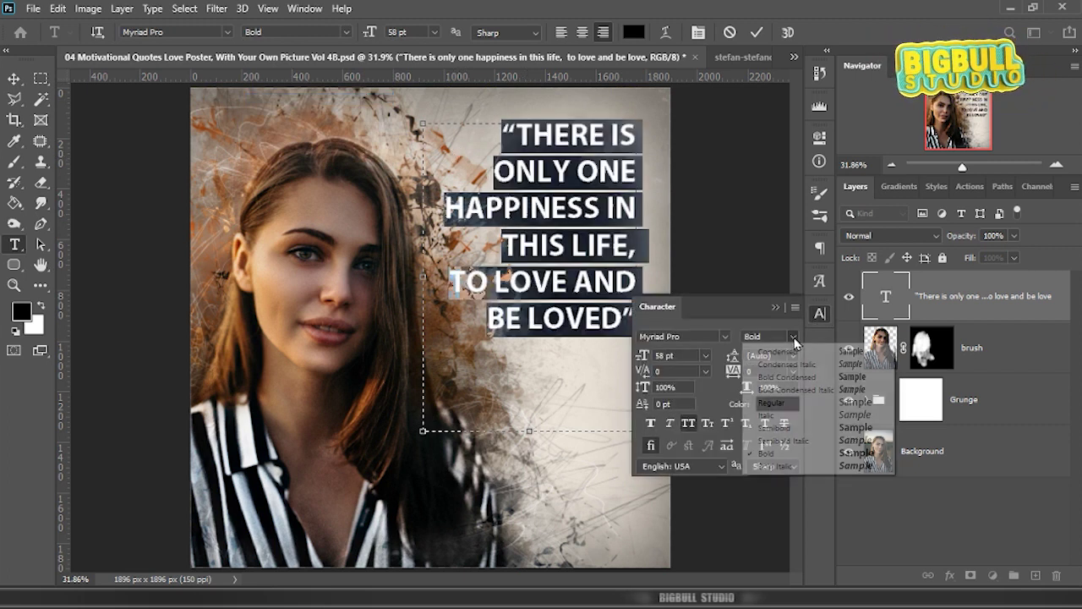
click(785, 403)
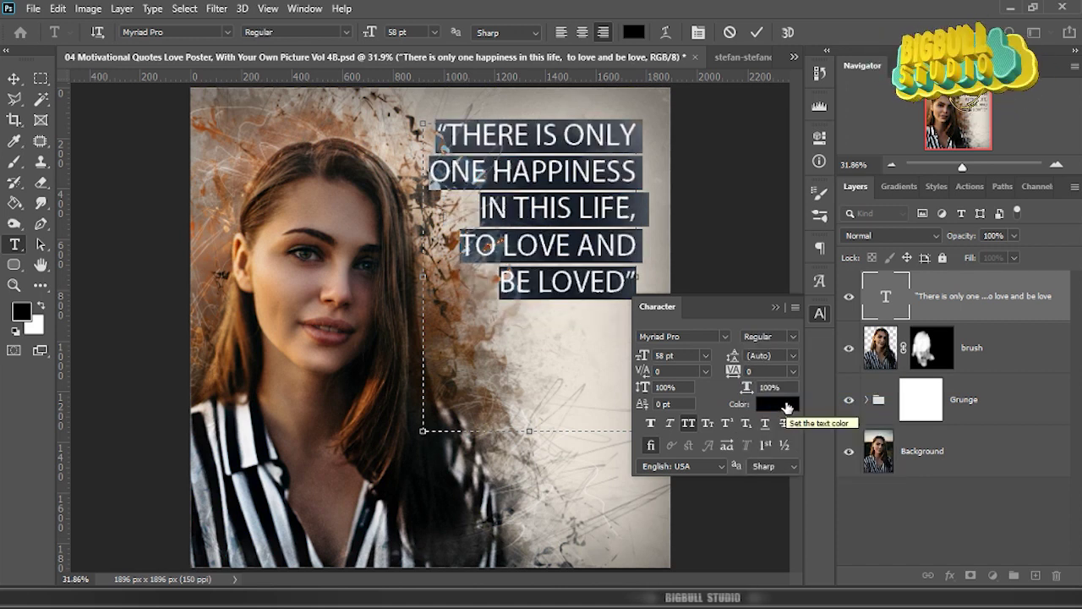
key(Up)
key(Up)
key(Up)
key(Up)
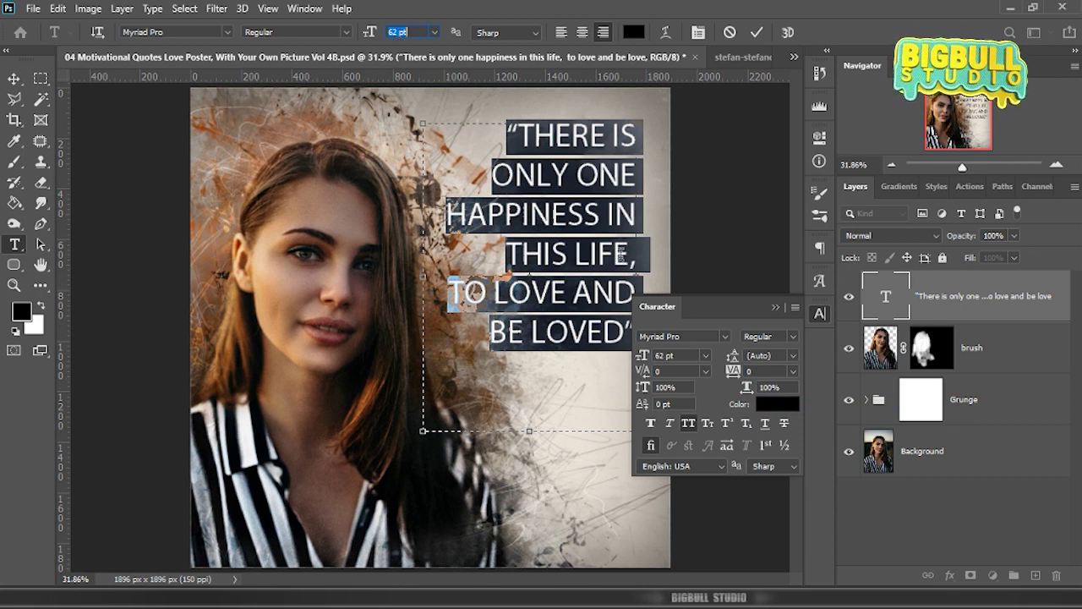
Make the words THERE and ONE Bold
drag(518, 135, 606, 137)
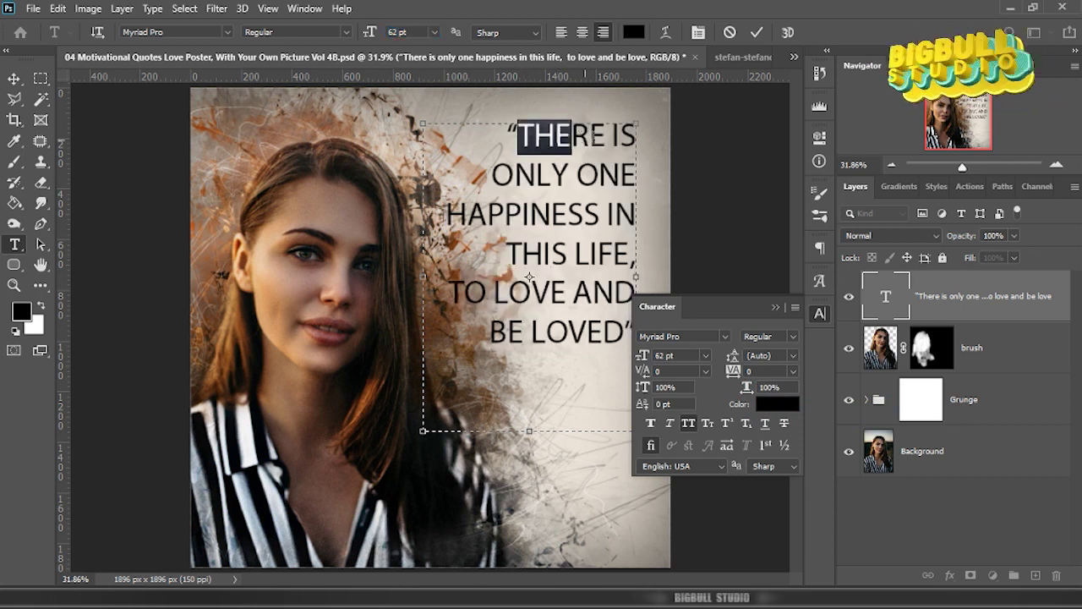
click(650, 424)
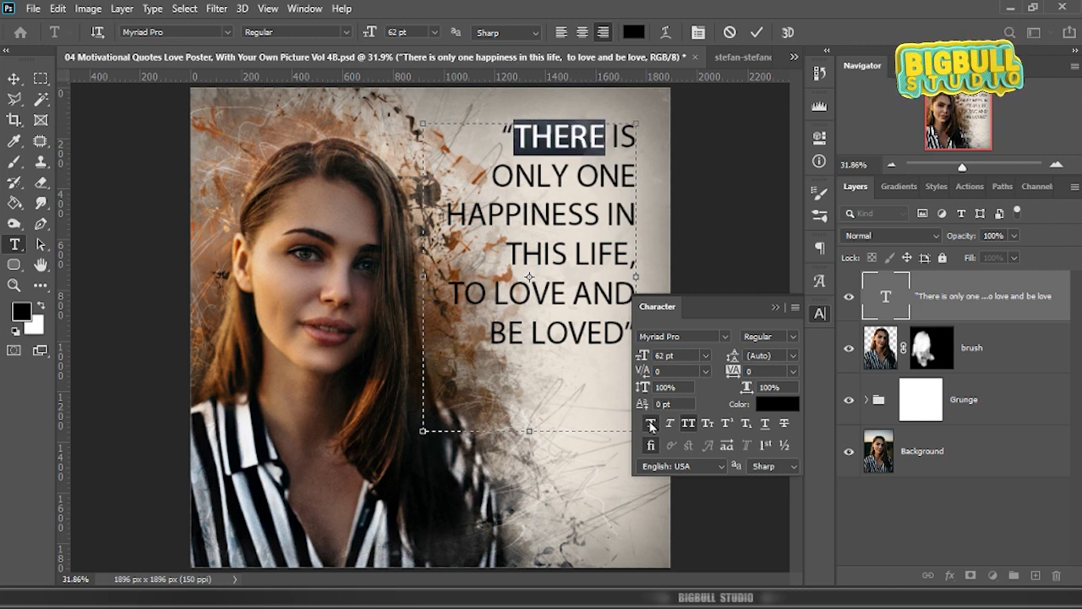
click(768, 336)
click(769, 453)
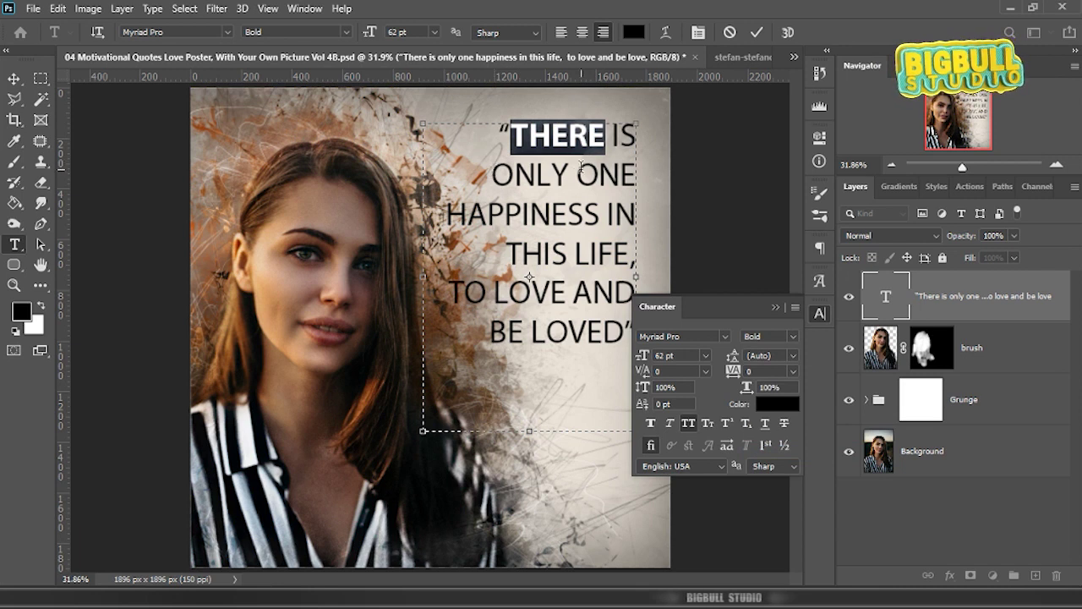
drag(579, 172, 636, 175)
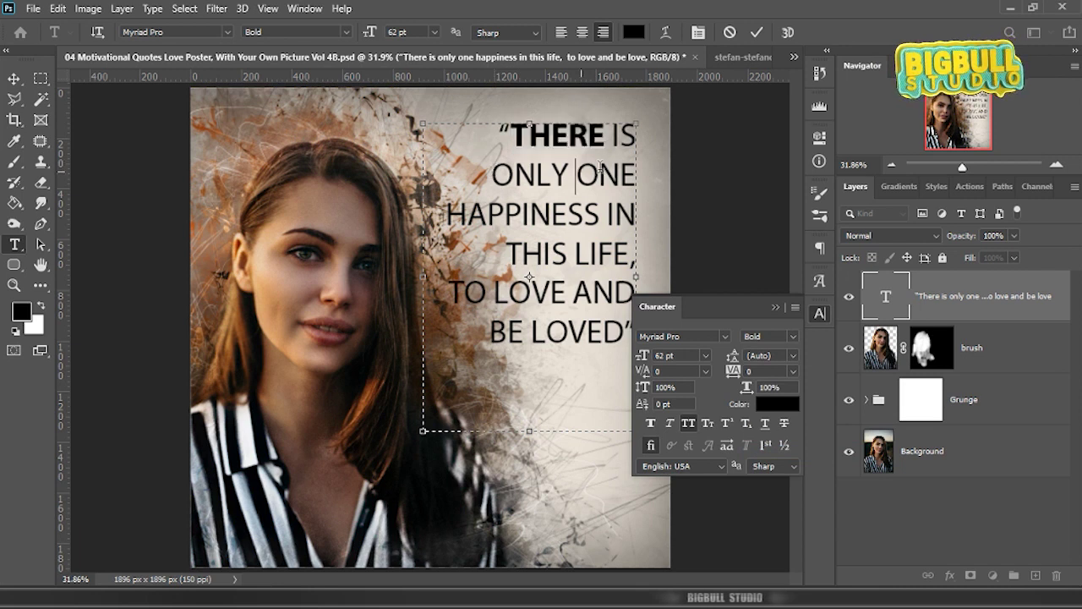
click(795, 336)
click(765, 453)
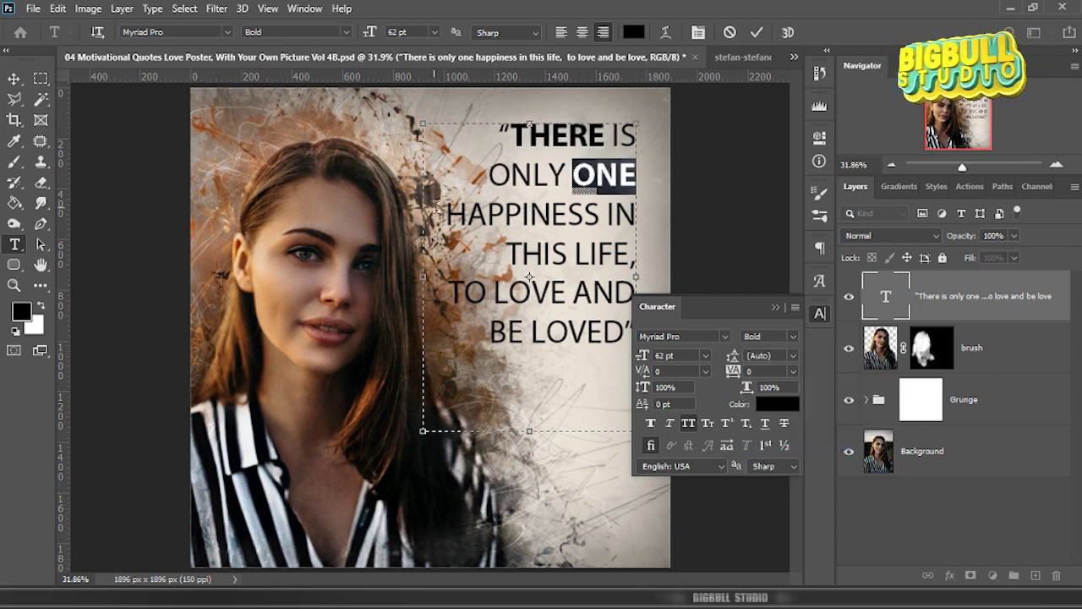
Make the words HAPPINESS and LIFE Bold
drag(446, 215, 598, 213)
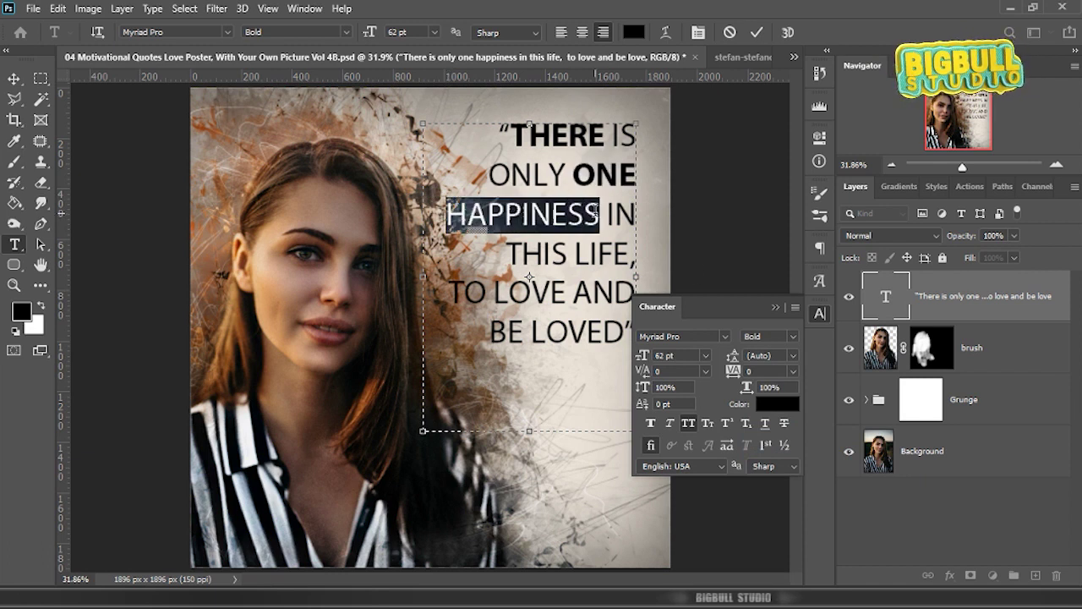
click(793, 339)
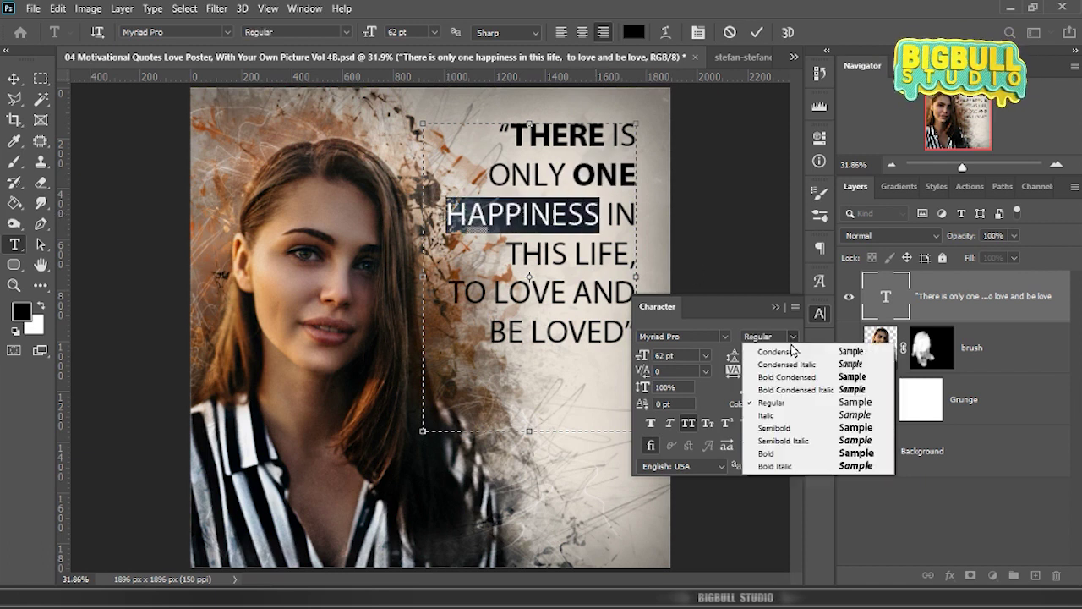
click(765, 452)
drag(575, 254, 631, 254)
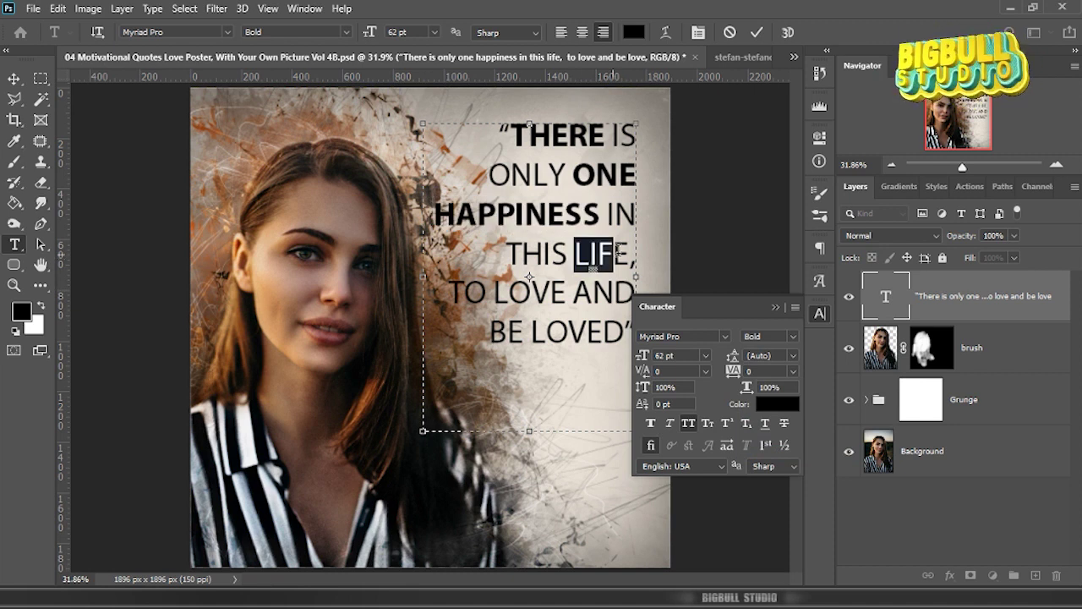
click(794, 339)
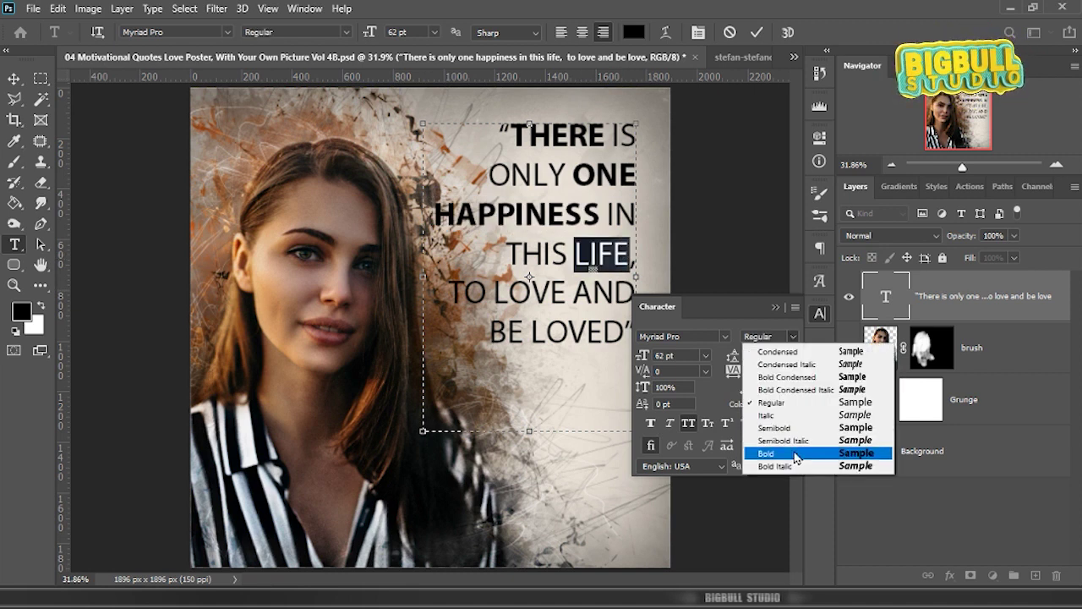
click(765, 448)
Make TO LOVE and BE LOVED Bold, then close the Character panel
drag(449, 292, 566, 294)
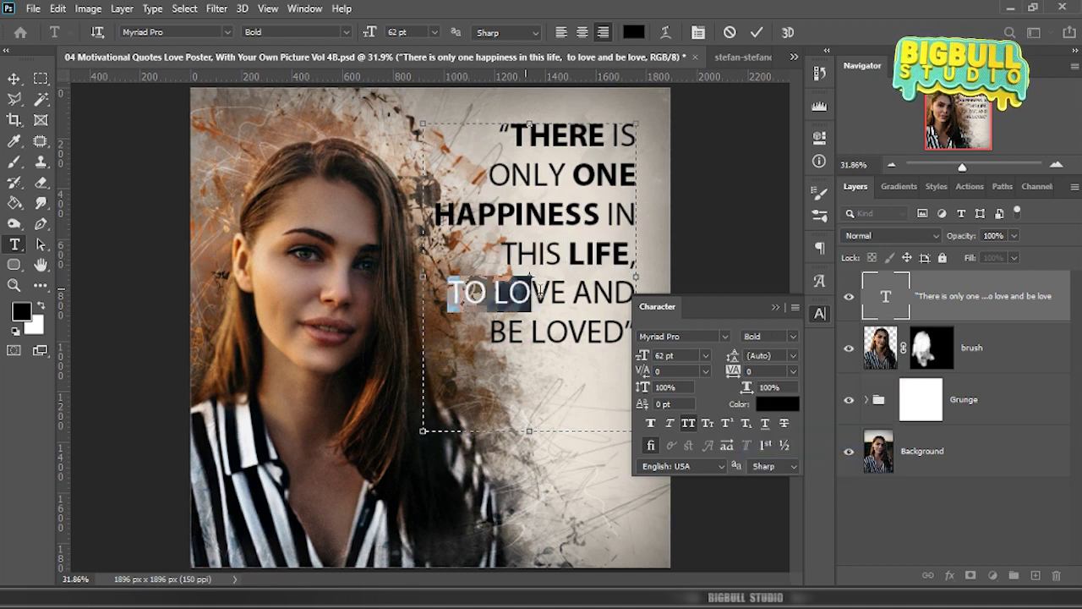
click(793, 338)
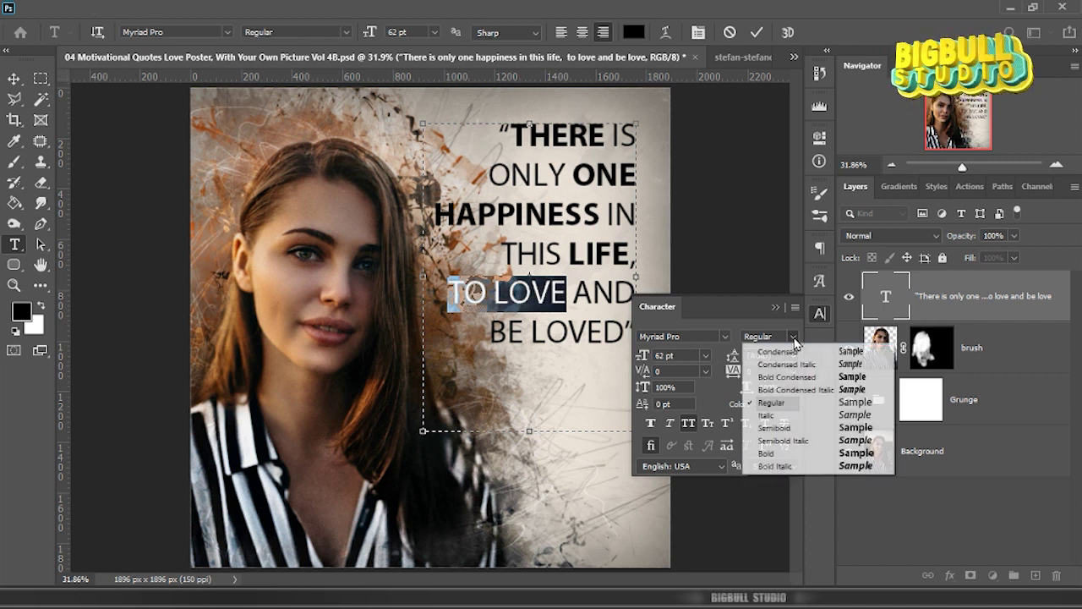
click(765, 448)
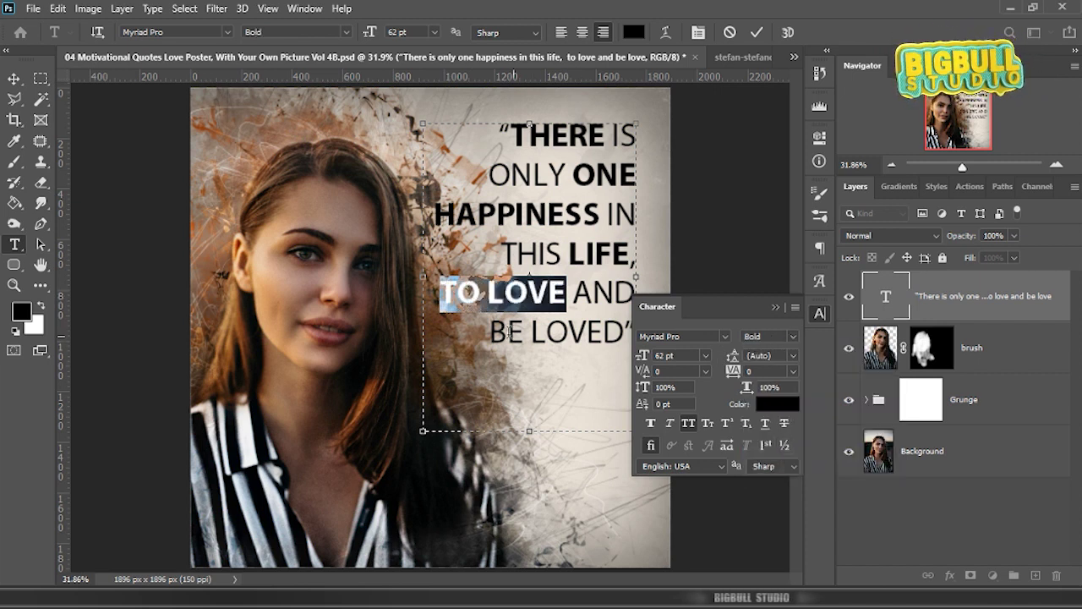
drag(491, 332, 624, 333)
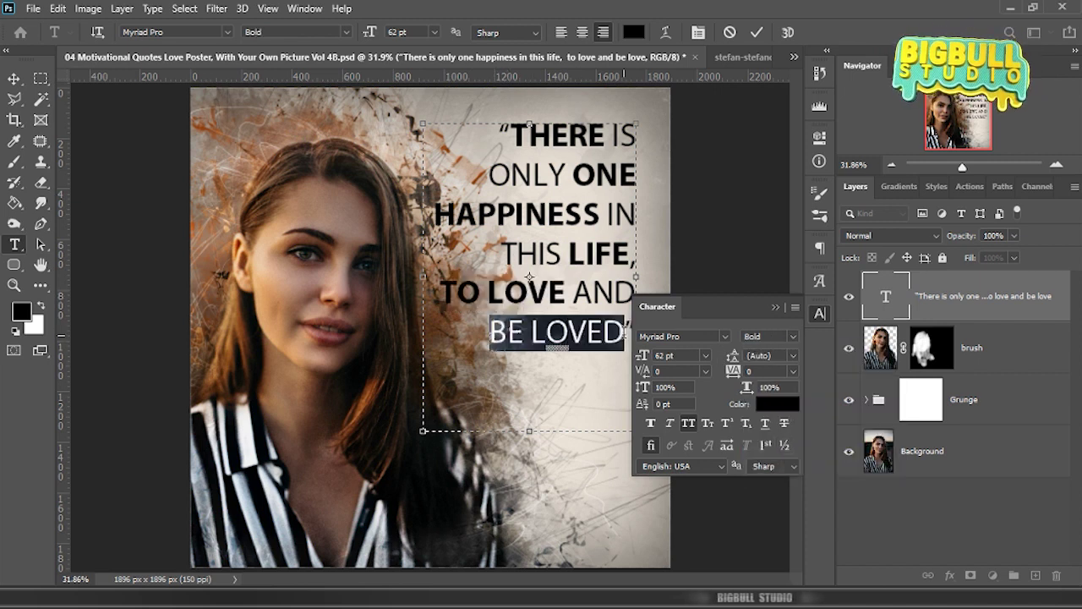
click(795, 336)
click(766, 448)
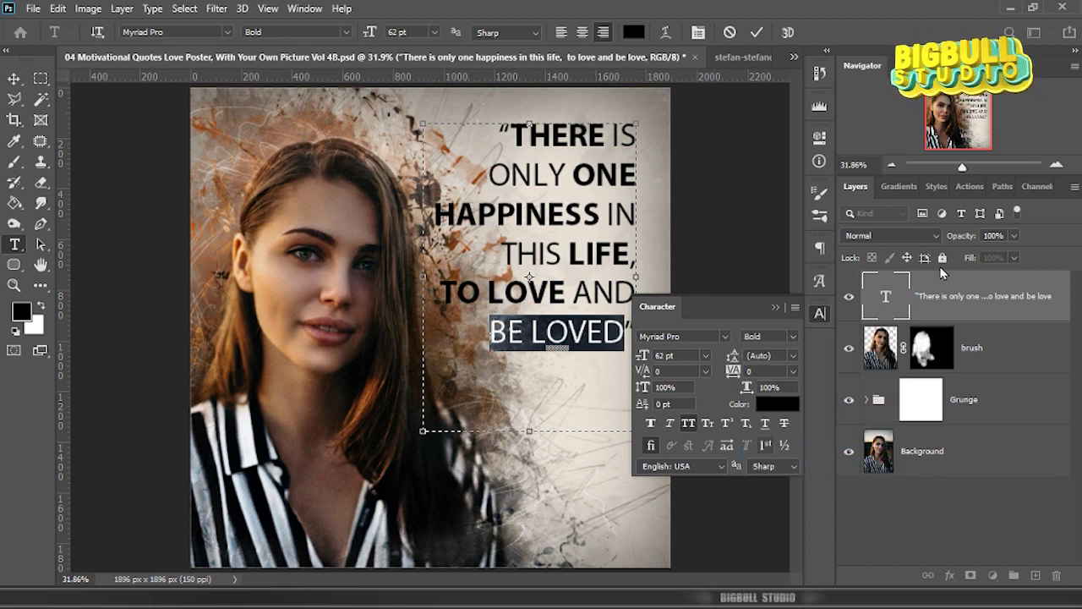
click(777, 308)
Commit the mixed-weight quote and nudge the text block slightly lower on the poster
key(ctrl+Return)
key(v)
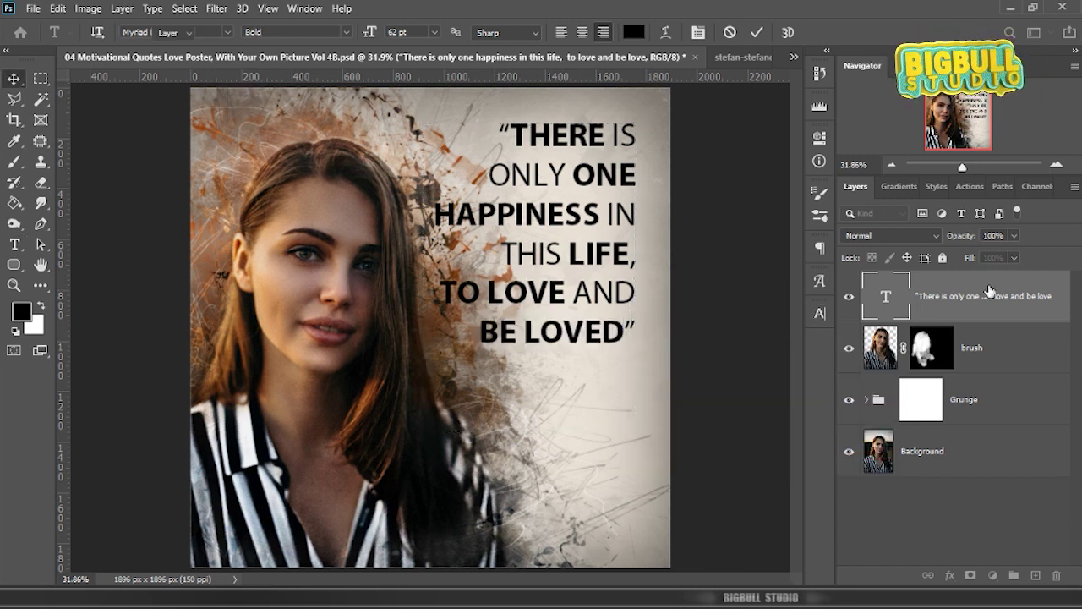
key(ctrl+Return)
key(v)
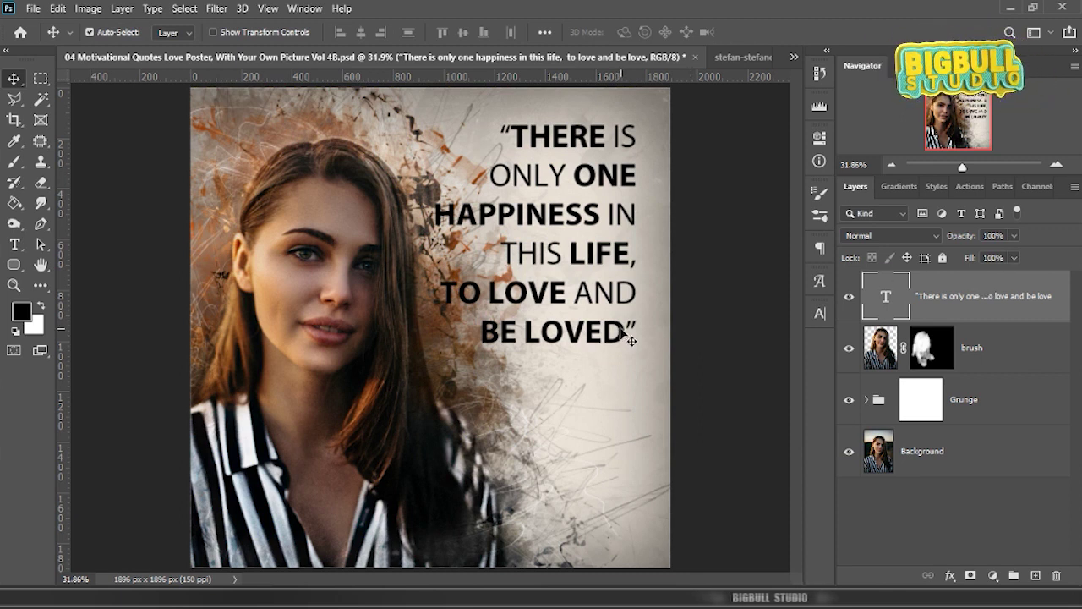
drag(621, 329, 623, 339)
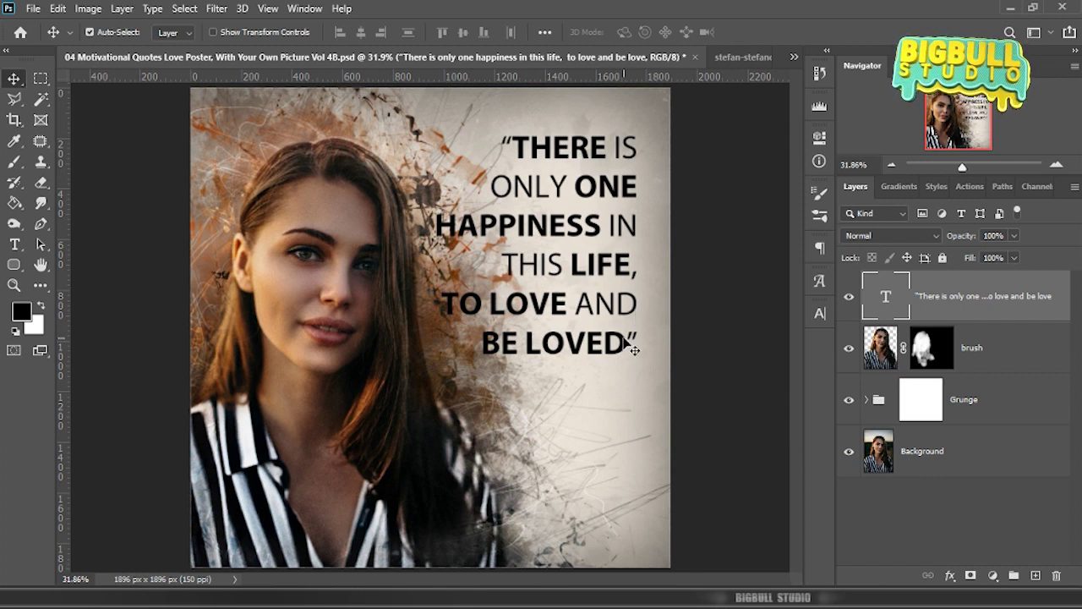
scroll(660, 318, down, 2)
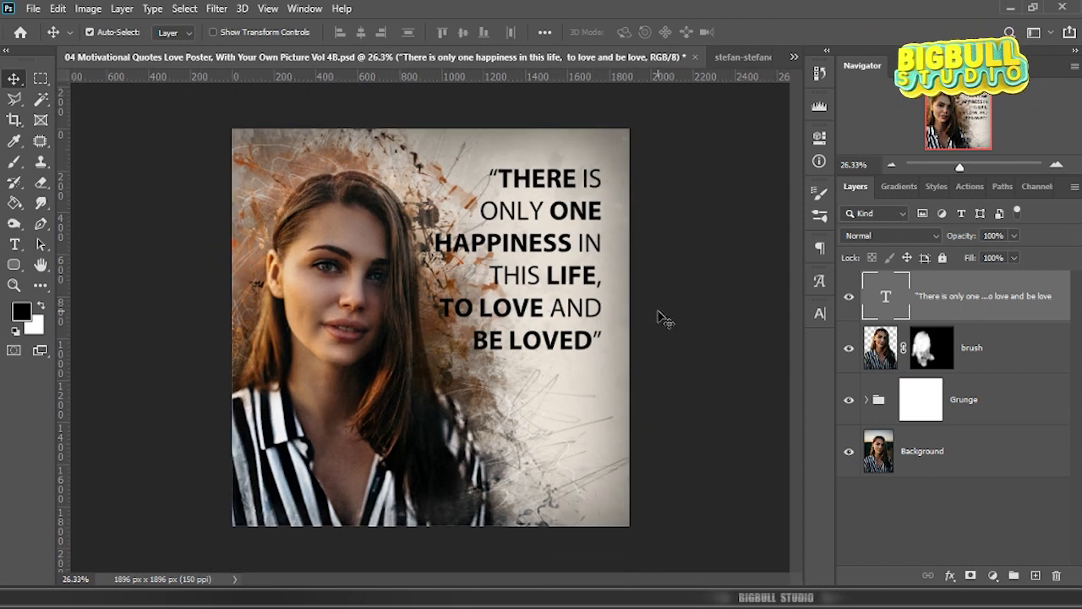
scroll(534, 212, up, 2)
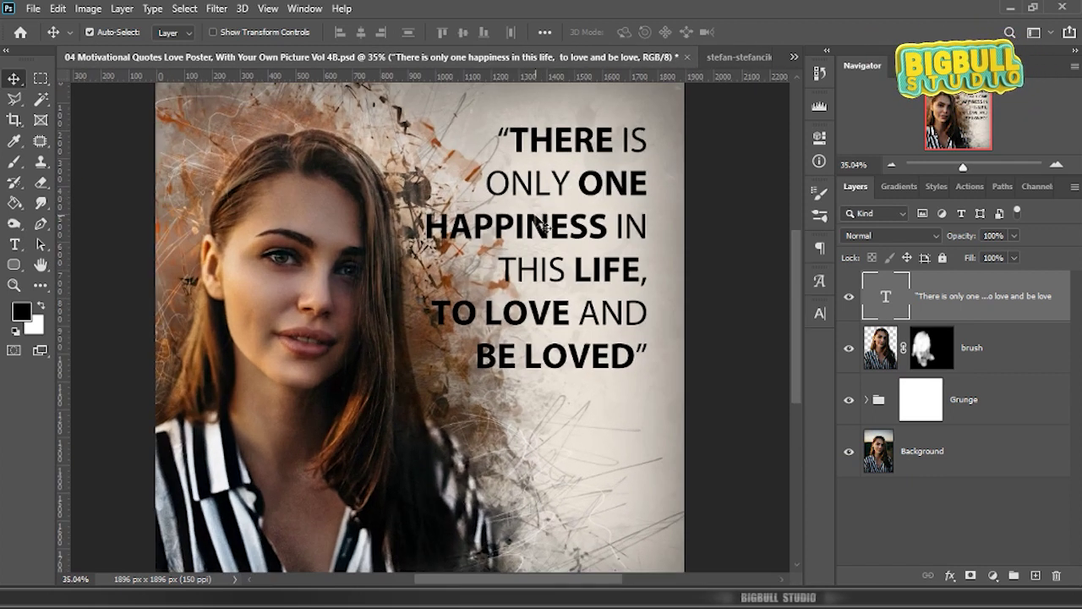
Give the quote layer a 7 px outside Stroke at about 47% opacity
double_click(1027, 288)
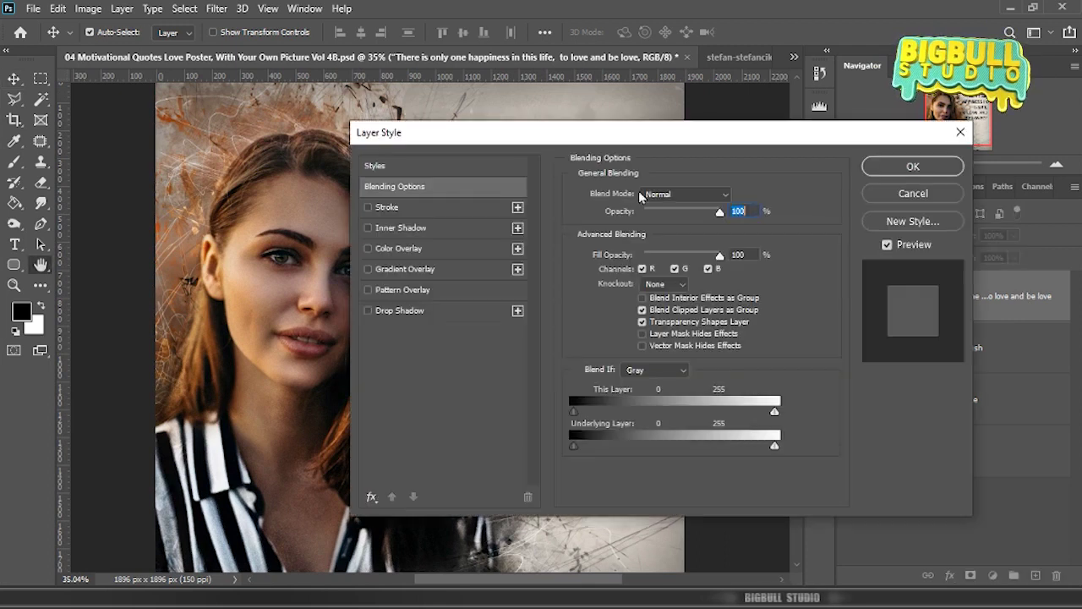
drag(577, 128, 863, 207)
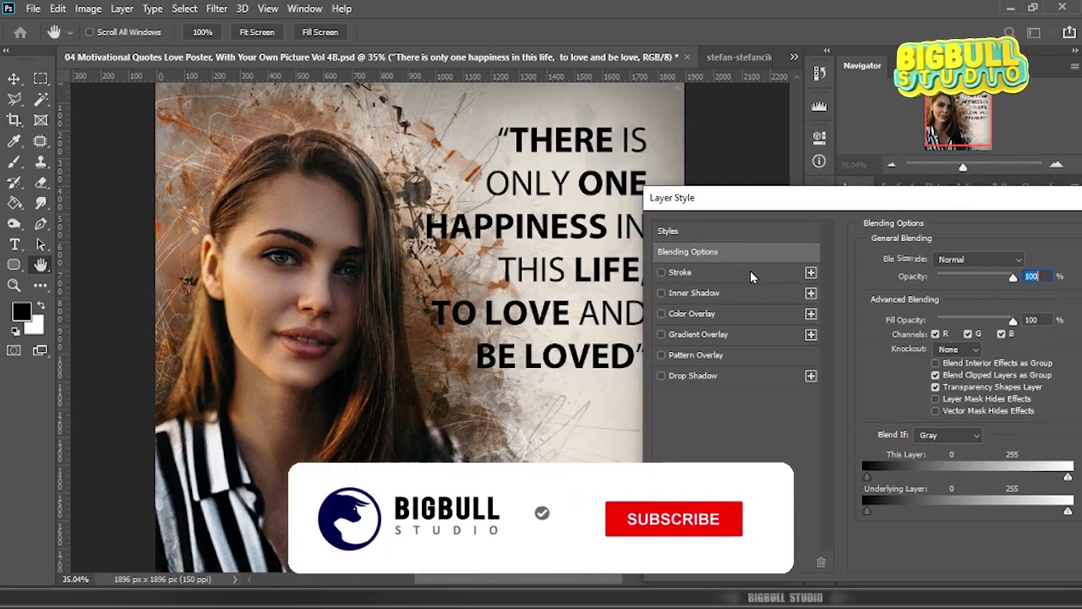
click(750, 271)
click(1025, 258)
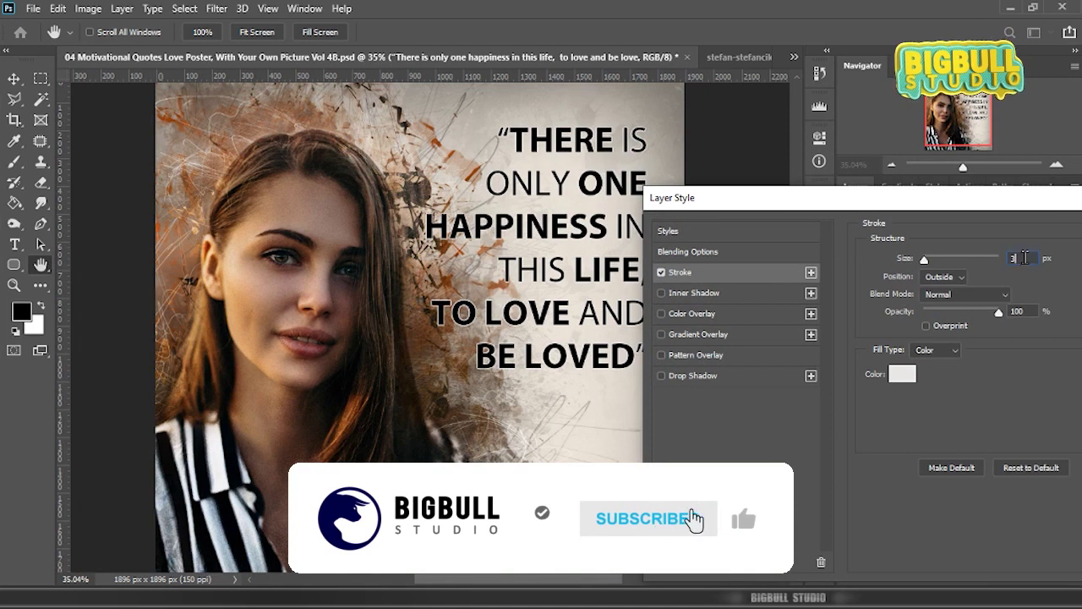
key(Up)
key(Up)
key(Up)
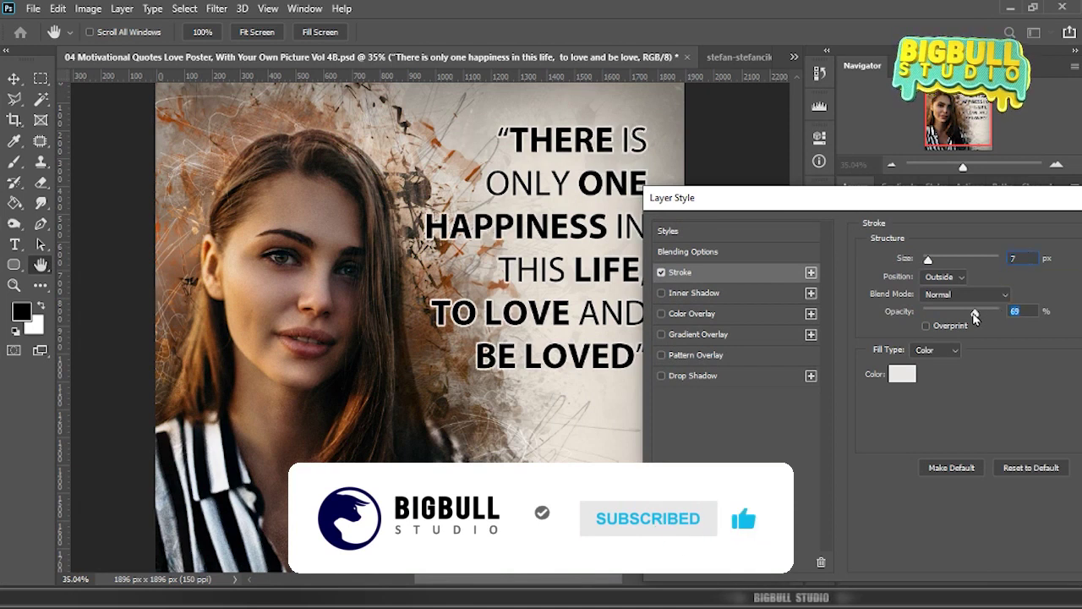
drag(976, 312, 959, 313)
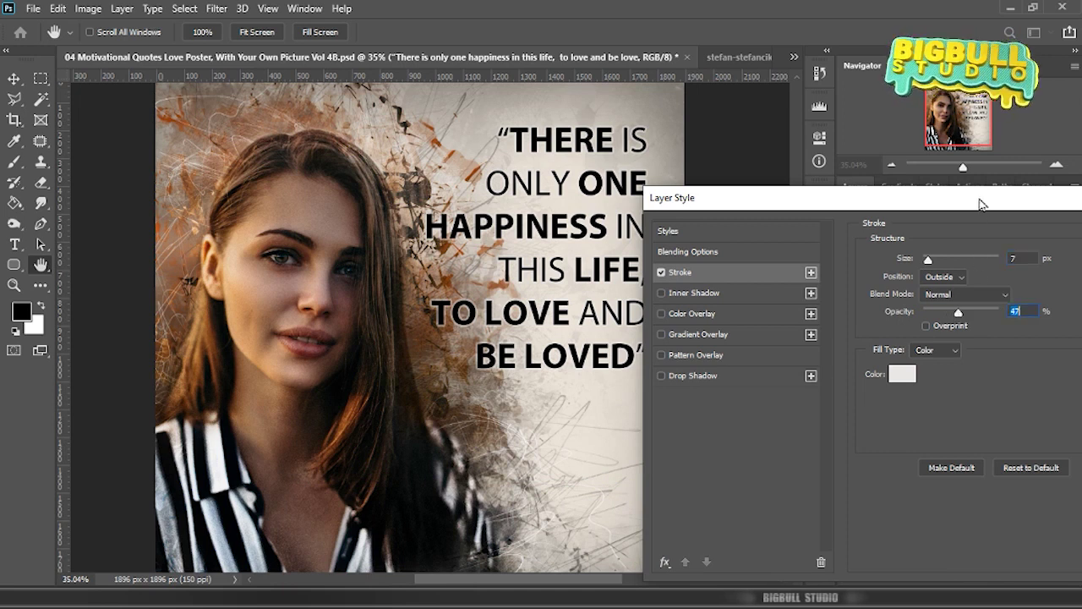
drag(978, 202, 687, 244)
Confirm the stroke style and fit the whole poster on screen
click(949, 279)
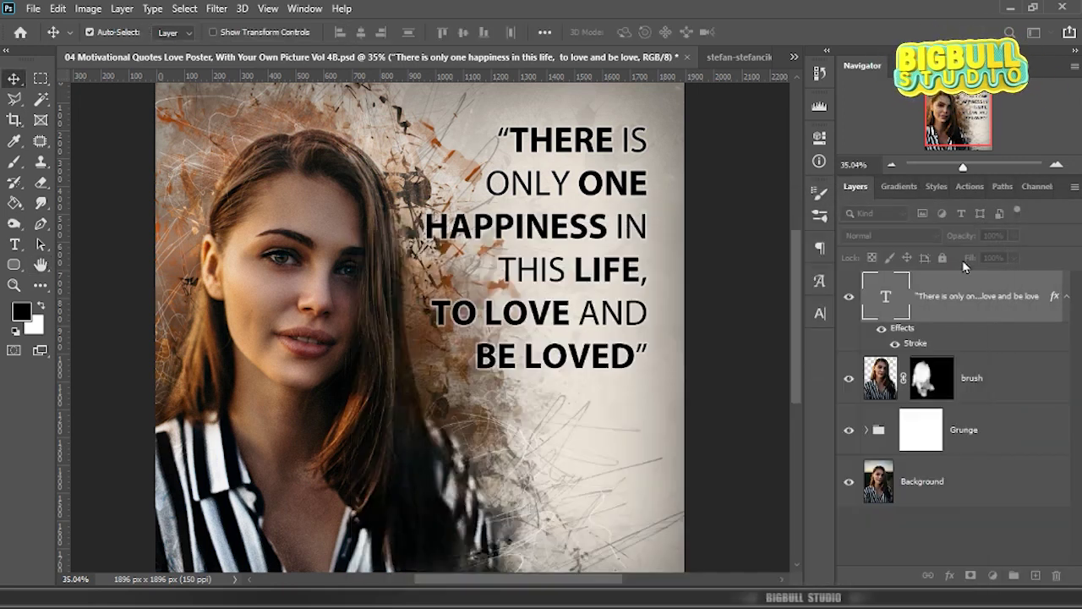
key(z)
right_click(581, 303)
click(611, 320)
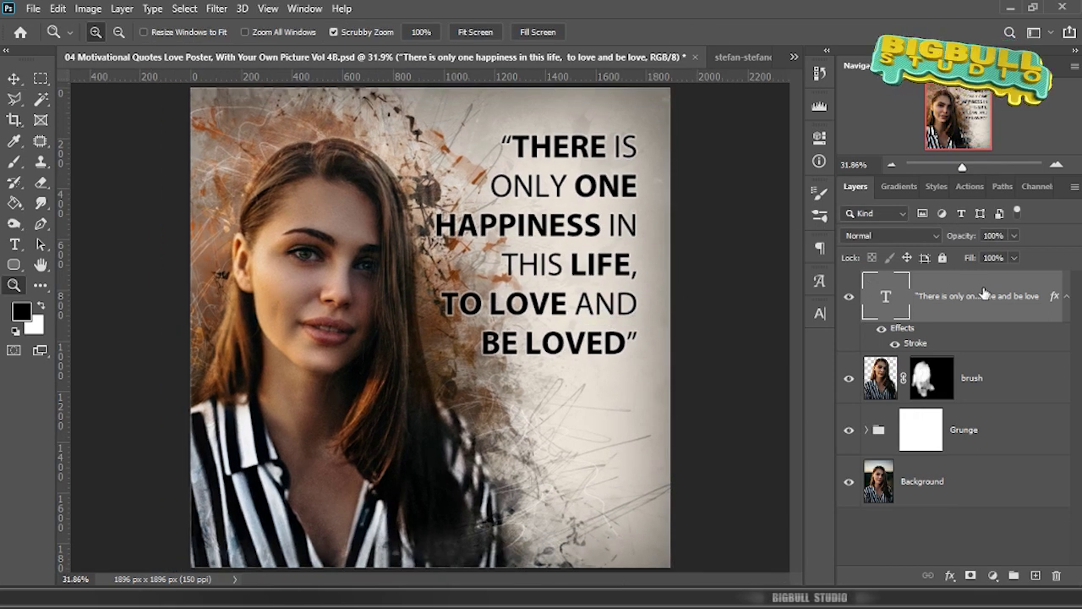
Stamp all visible layers into a new Layer 1, save, and add an empty Layer 2 above
click(1035, 576)
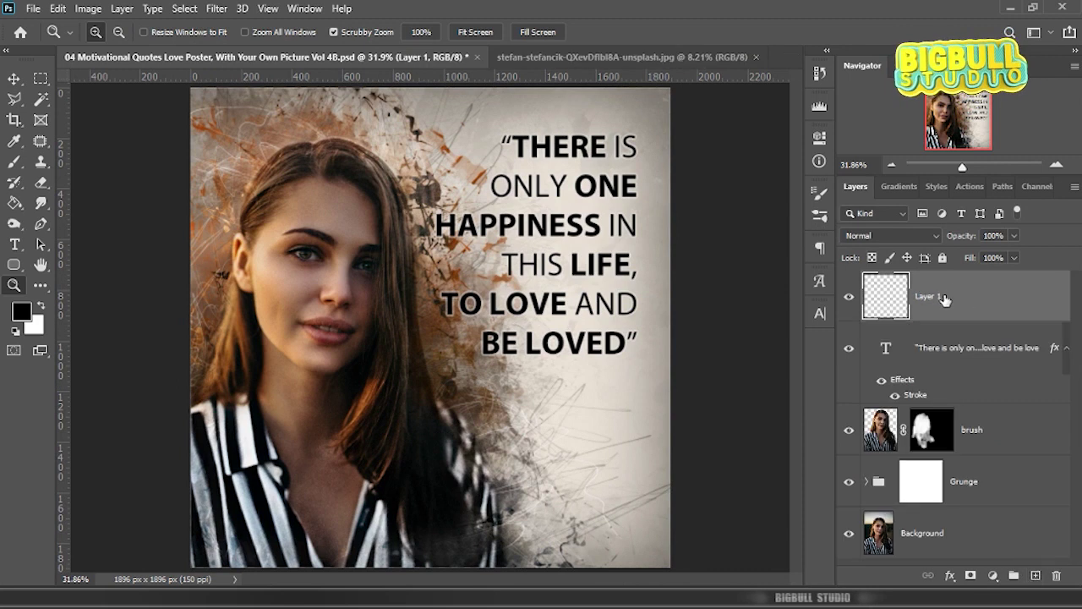
key(ctrl+alt+shift+e)
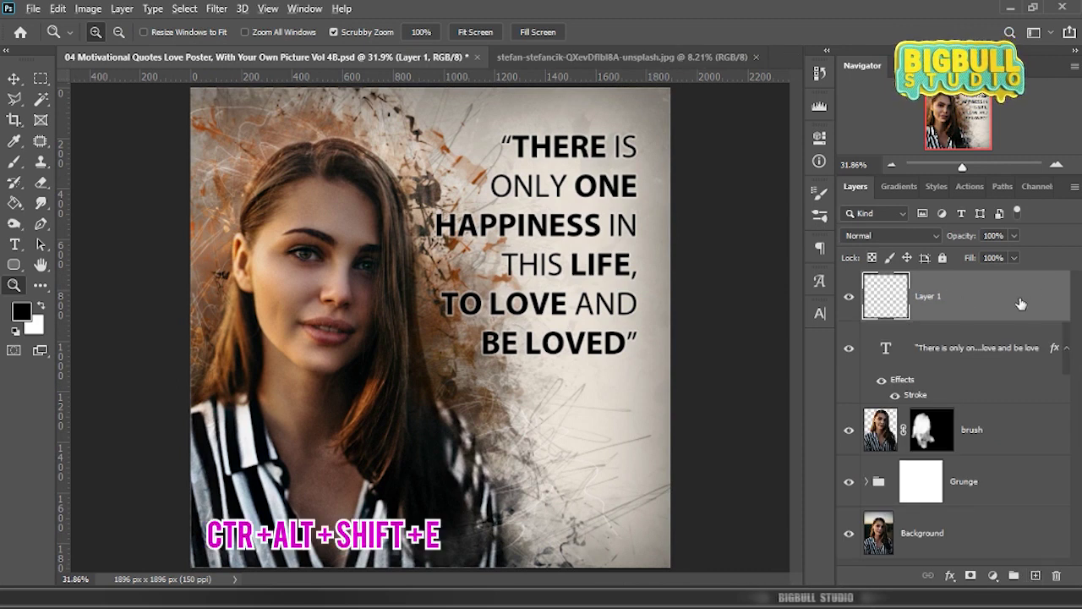
key(ctrl+s)
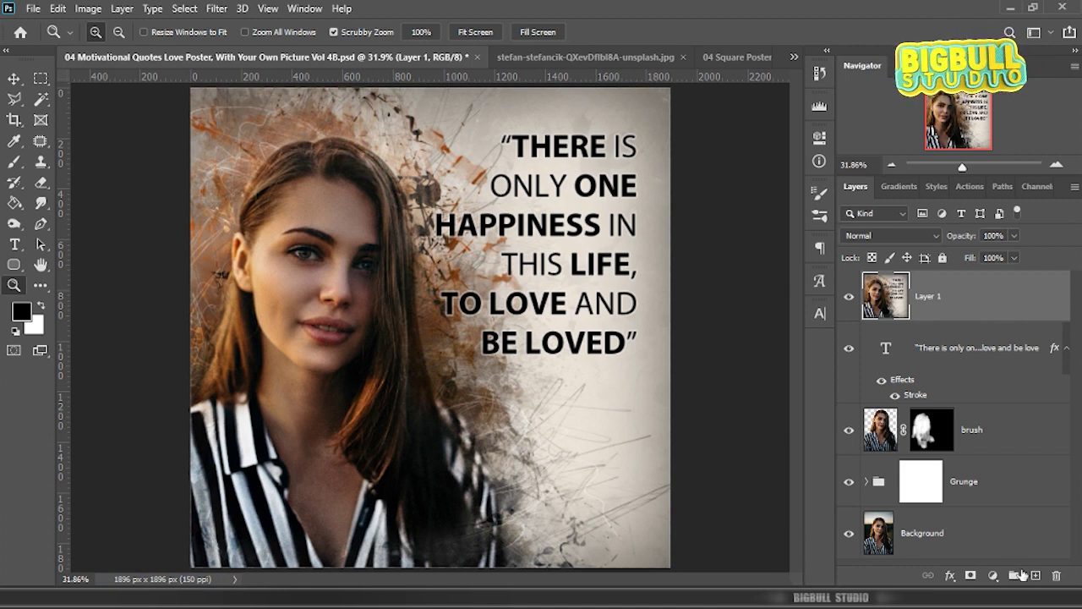
click(1036, 575)
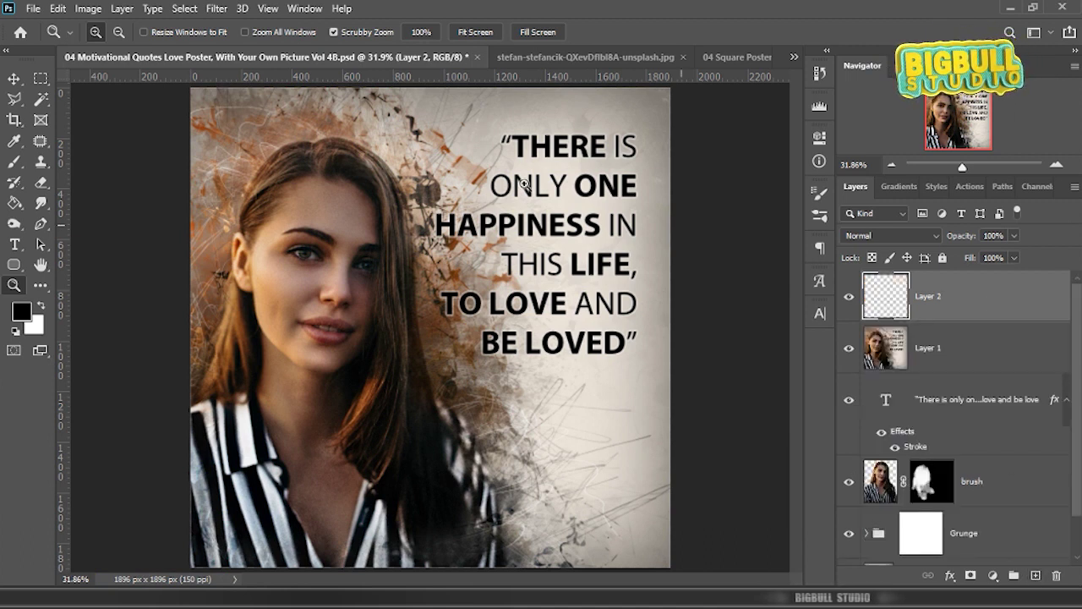
Type the name STEPHANIE on a new text line below the quote
click(15, 245)
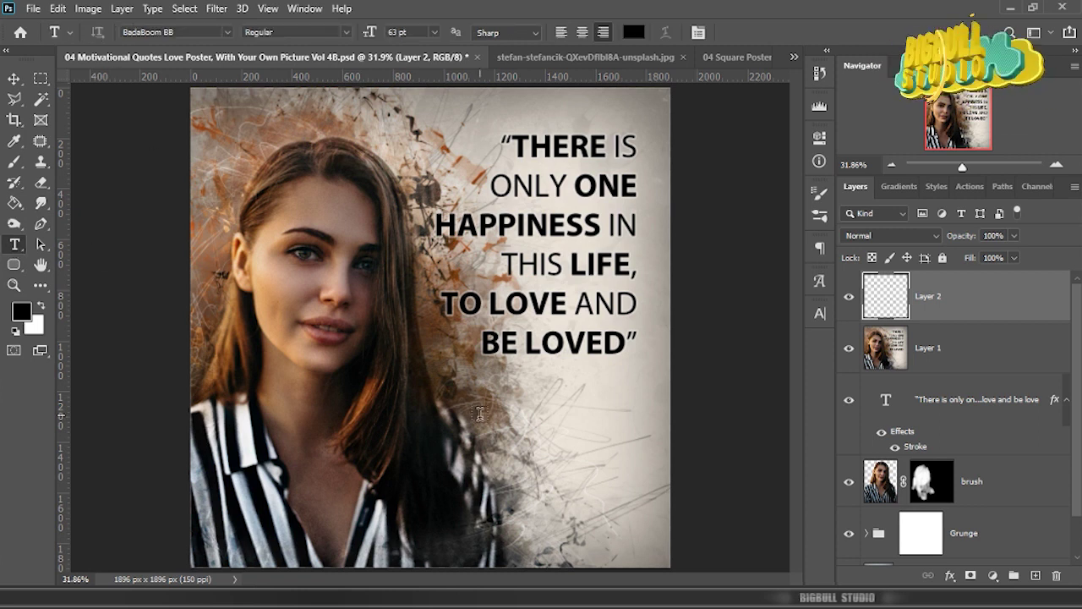
click(541, 399)
text(STE)
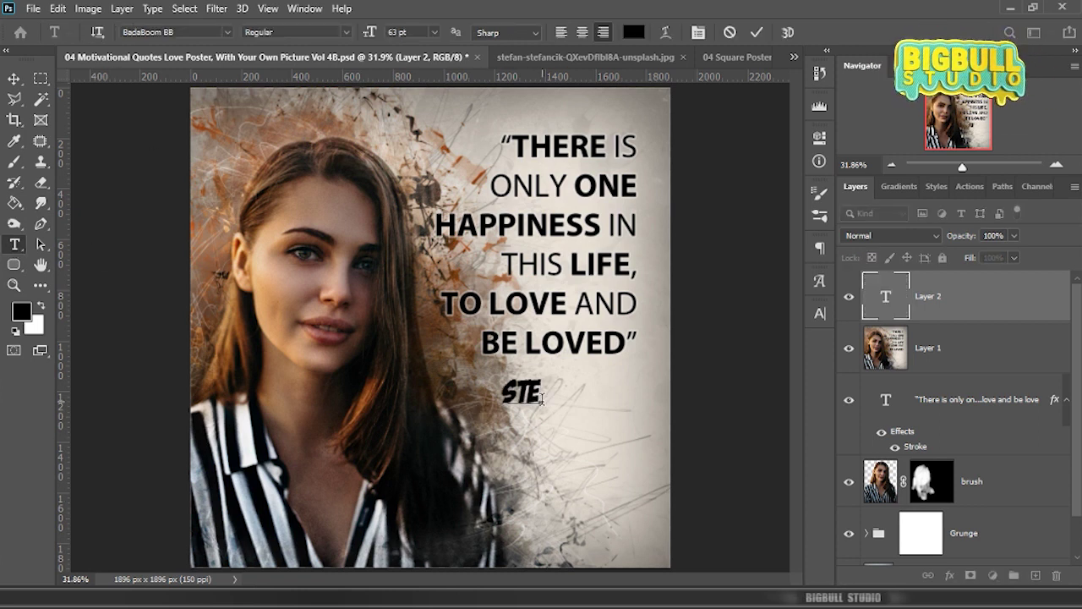
text(PAN)
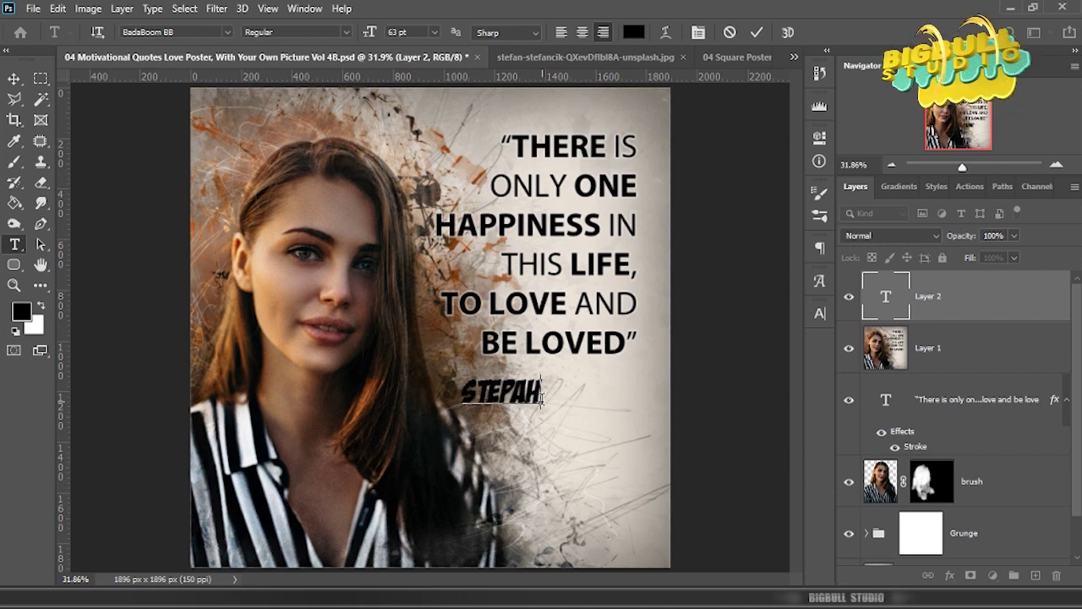
key(BackSpace)
key(BackSpace)
text(HANIE)
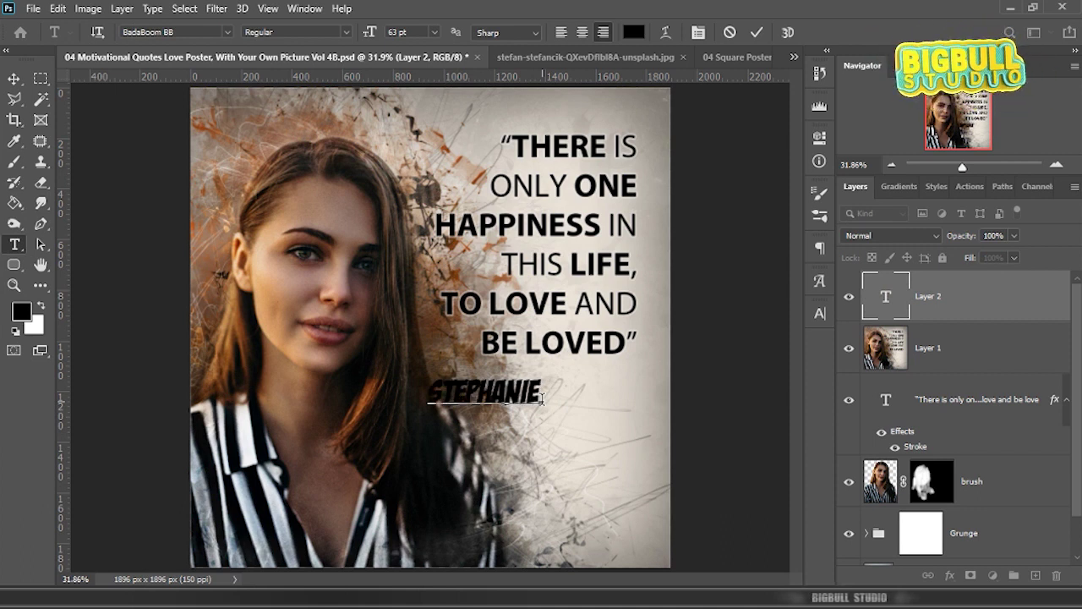
Set the STEPHANIE text in the Signatie script font and commit it
key(ctrl+a)
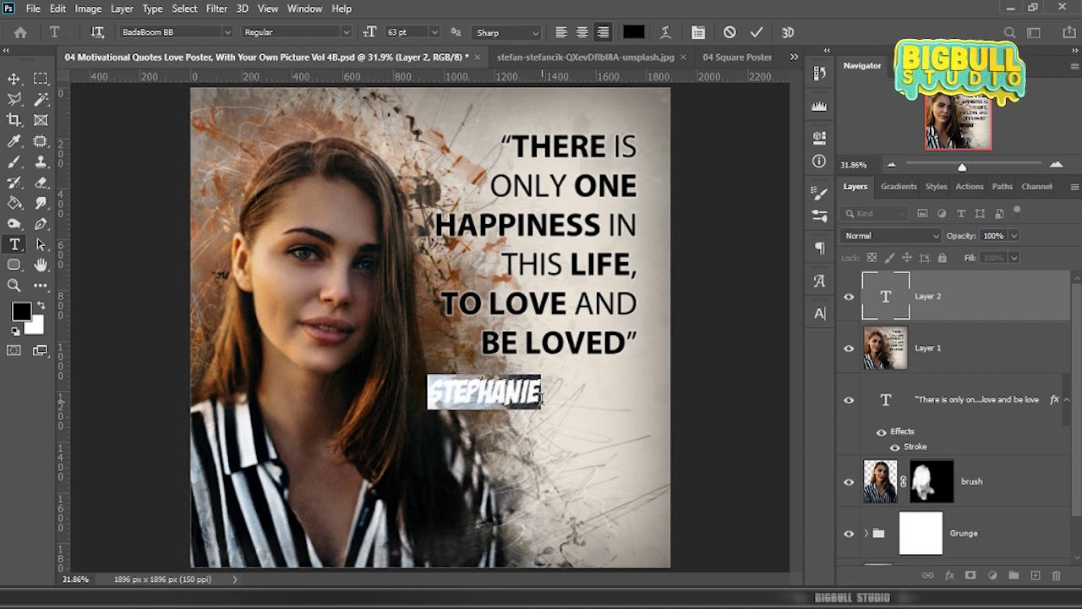
click(226, 32)
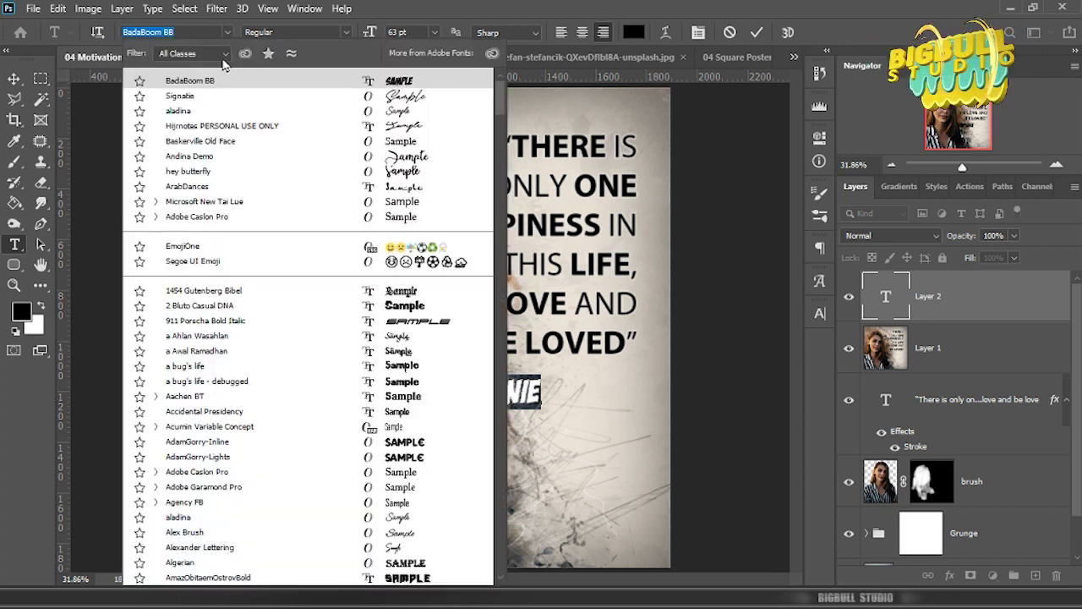
click(190, 97)
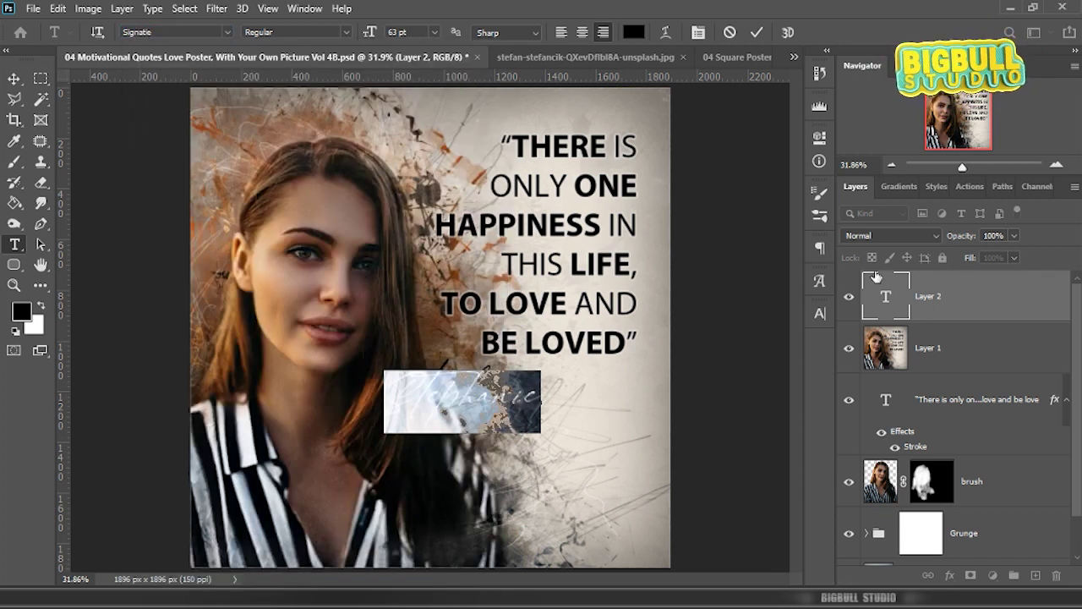
key(ctrl+h)
key(ctrl+Return)
Move the signature below the quote toward the poster's bottom right
key(v)
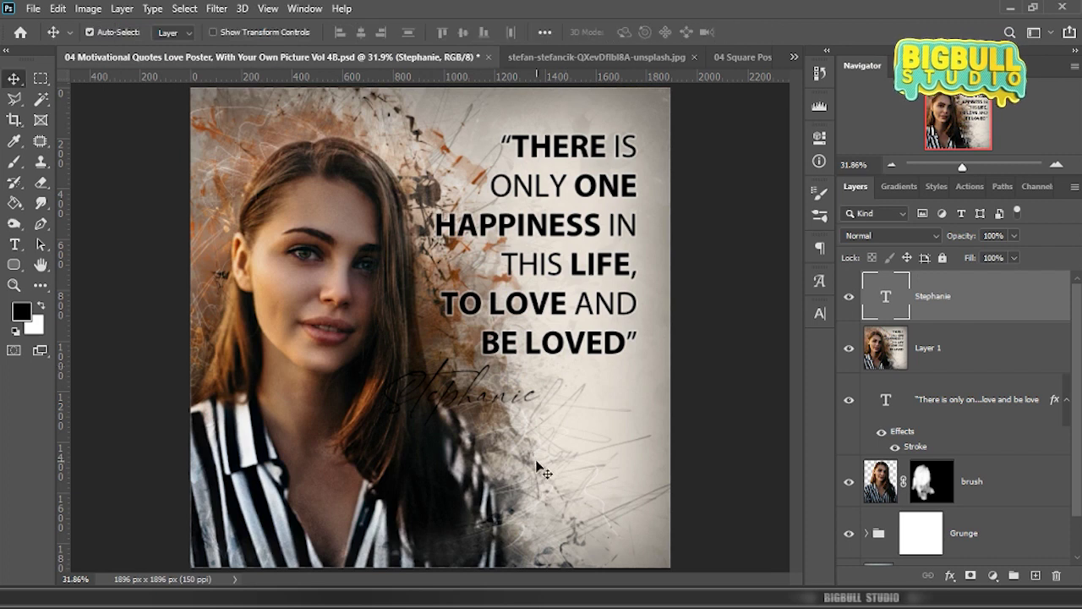
scroll(476, 384, up, 1)
drag(463, 383, 573, 519)
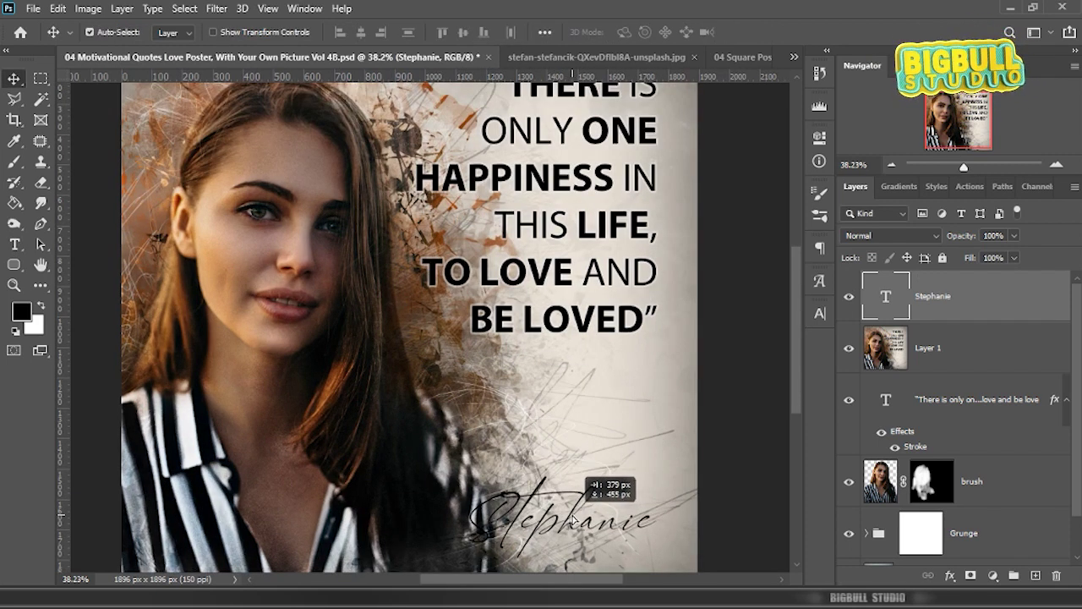
drag(573, 519, 576, 504)
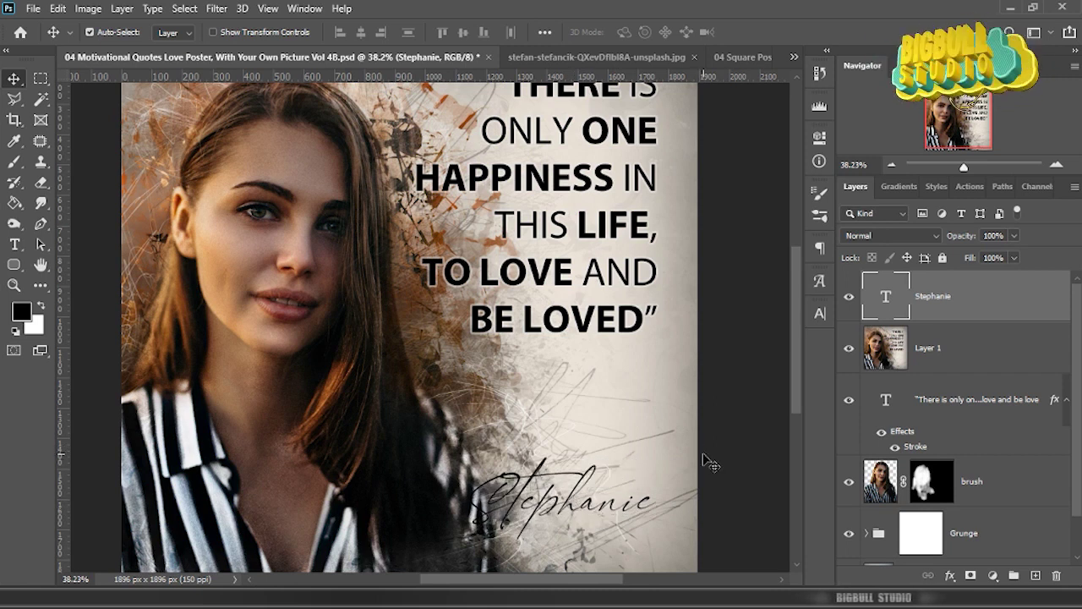
click(934, 346)
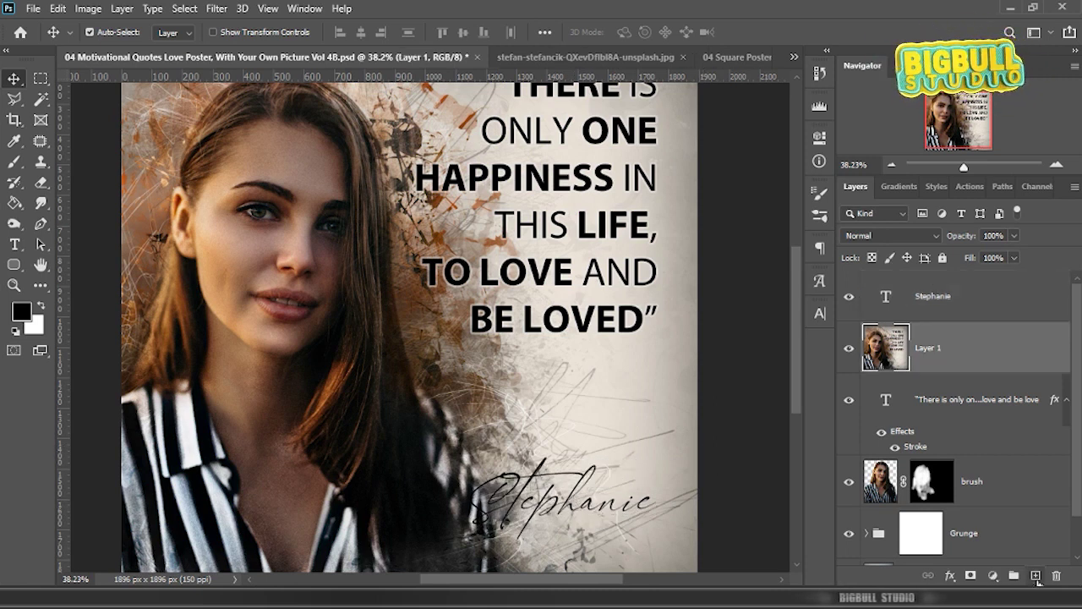
Paint a soft white haze under the signature on a new layer above Layer 1
click(1036, 576)
click(41, 306)
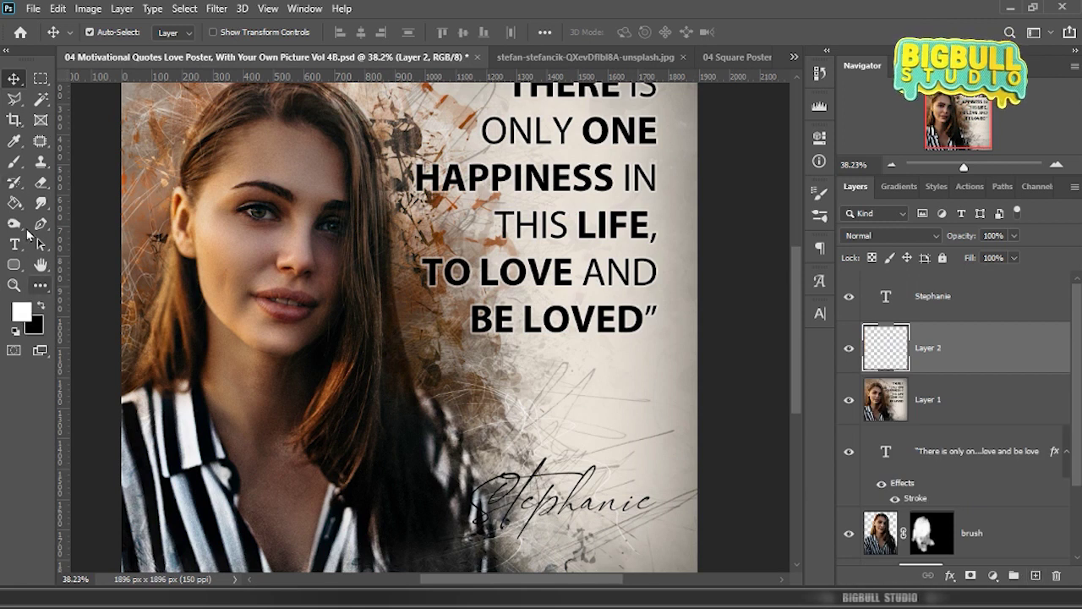
click(15, 161)
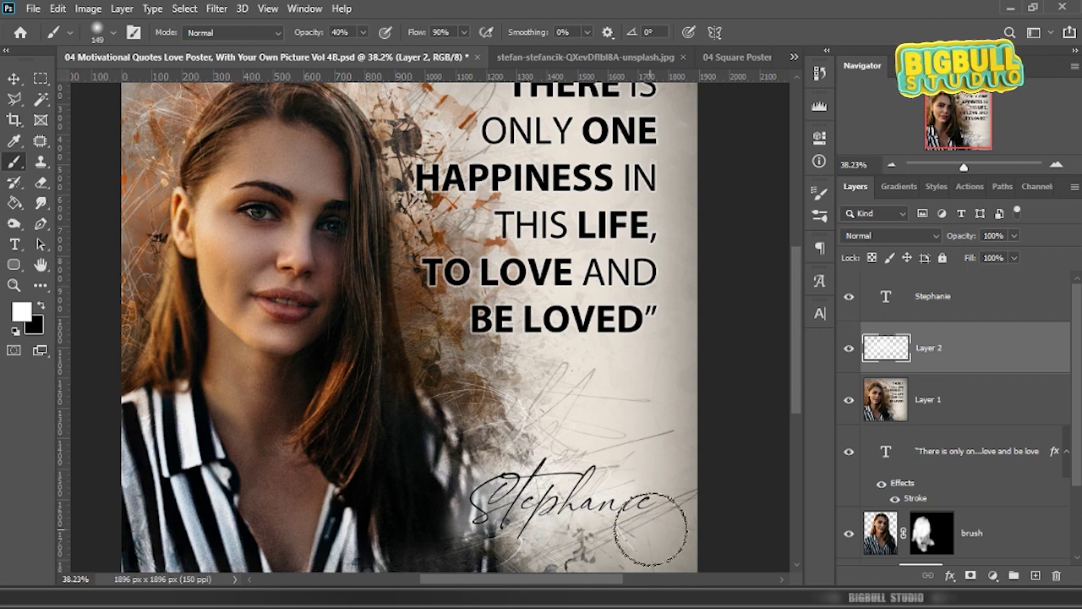
drag(471, 554, 498, 533)
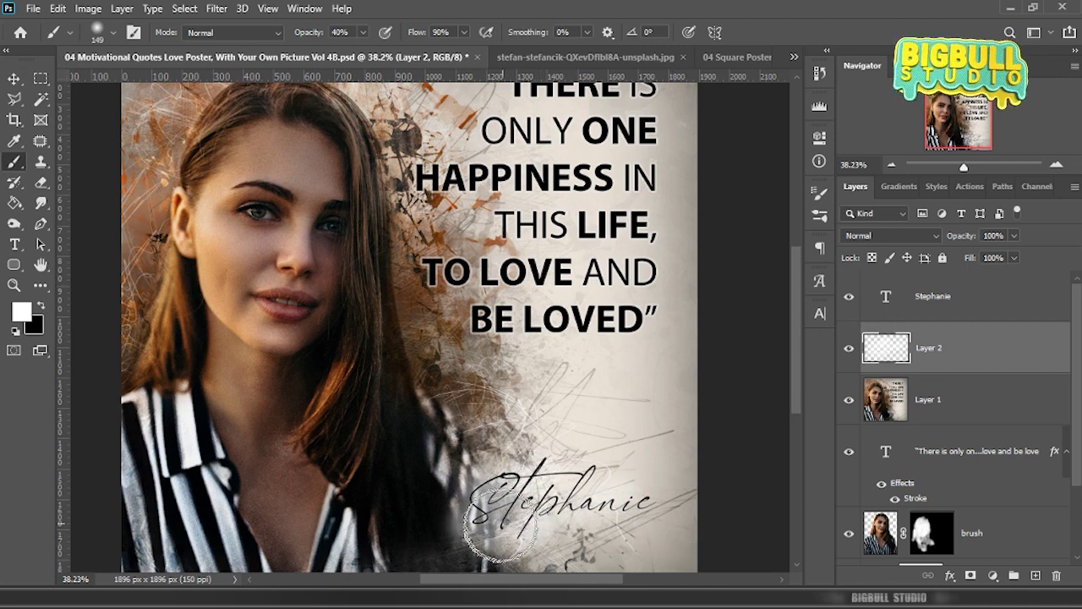
alt+scroll(665, 398, down, 2)
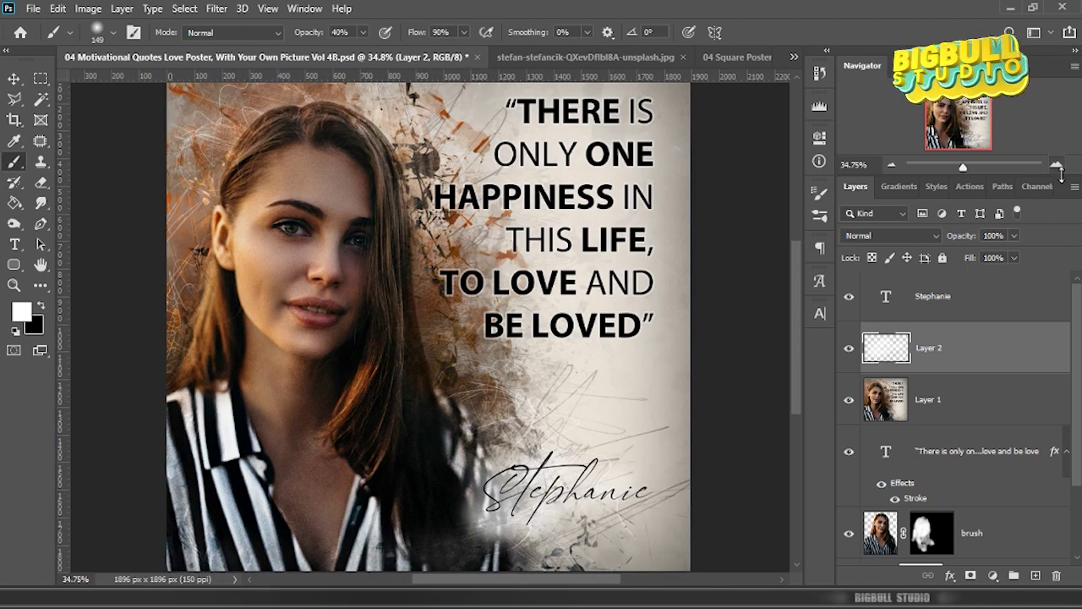
Lower the haze layer's opacity to 38% and fit the poster on screen
click(1014, 235)
drag(1018, 254, 979, 255)
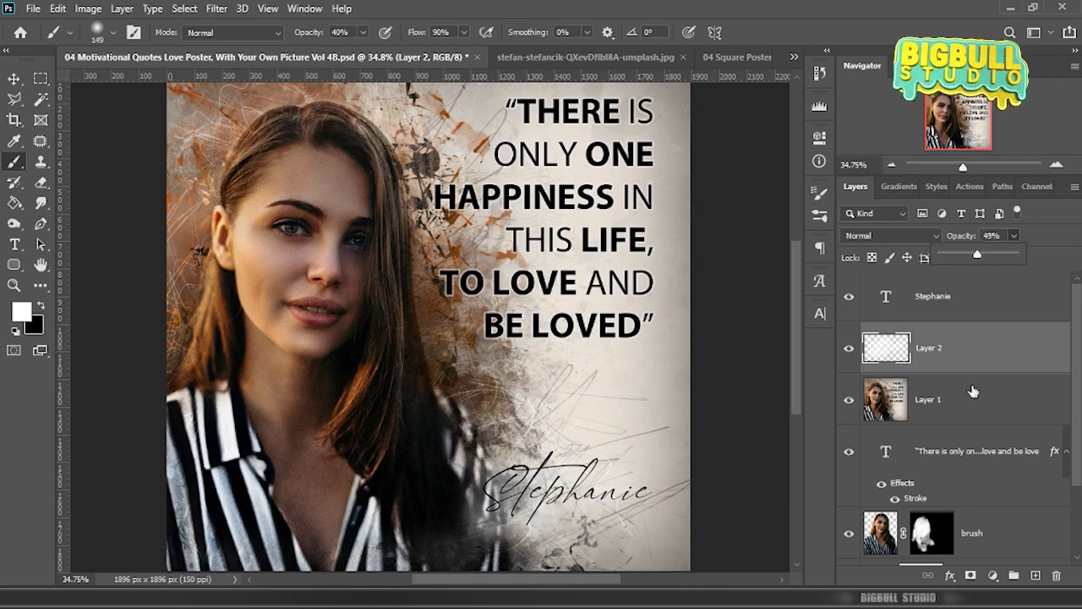
drag(977, 266, 968, 264)
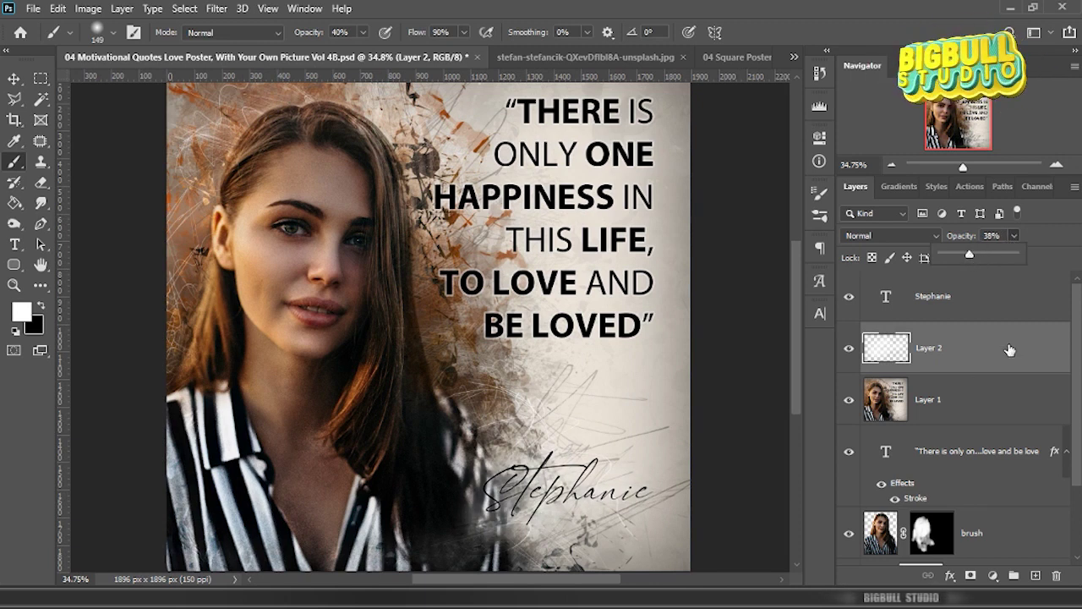
key(z)
right_click(589, 323)
click(619, 332)
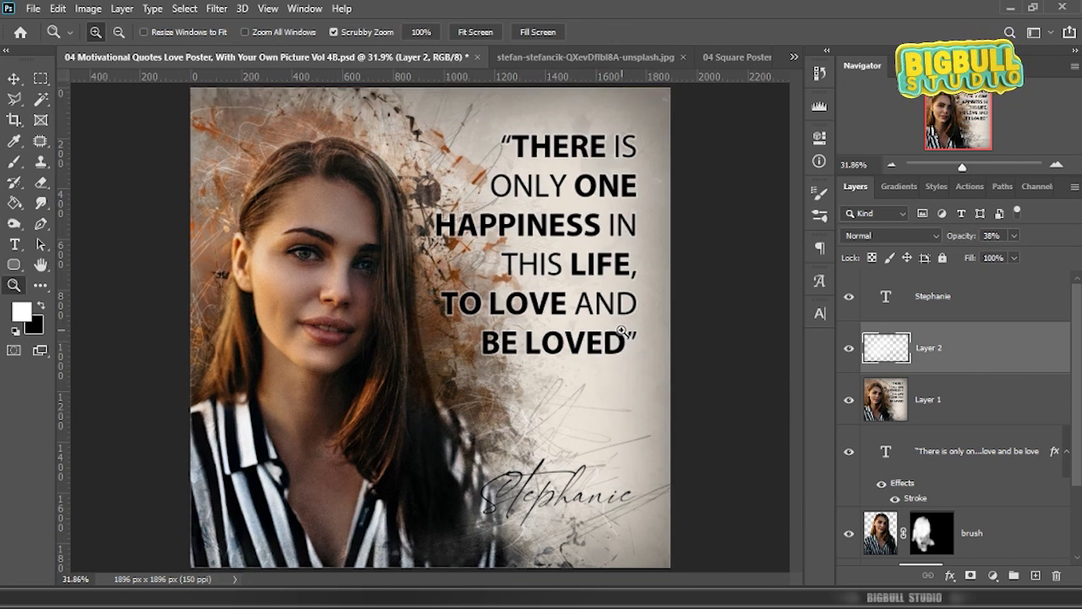
click(985, 305)
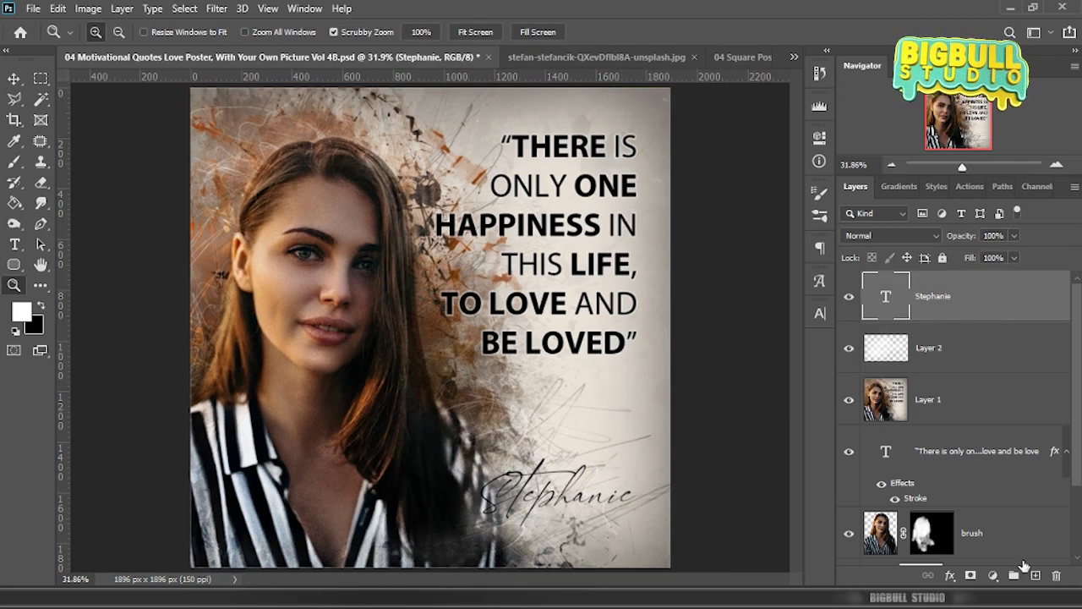
Stamp a merged copy of the poster onto a new top layer and drag it into the frame mockup
click(1035, 575)
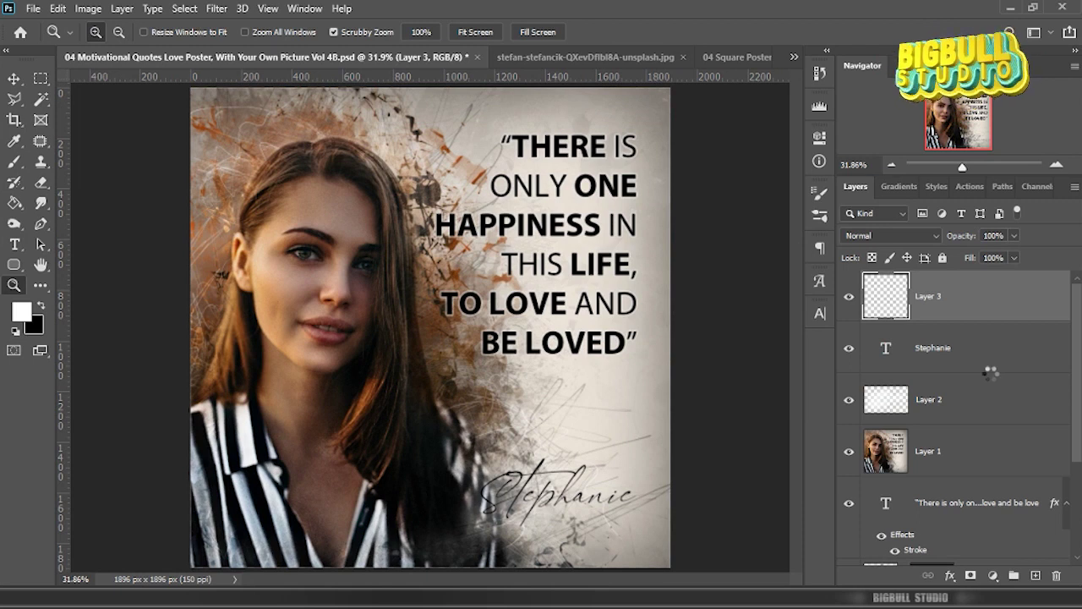
key(ctrl+alt+shift+e)
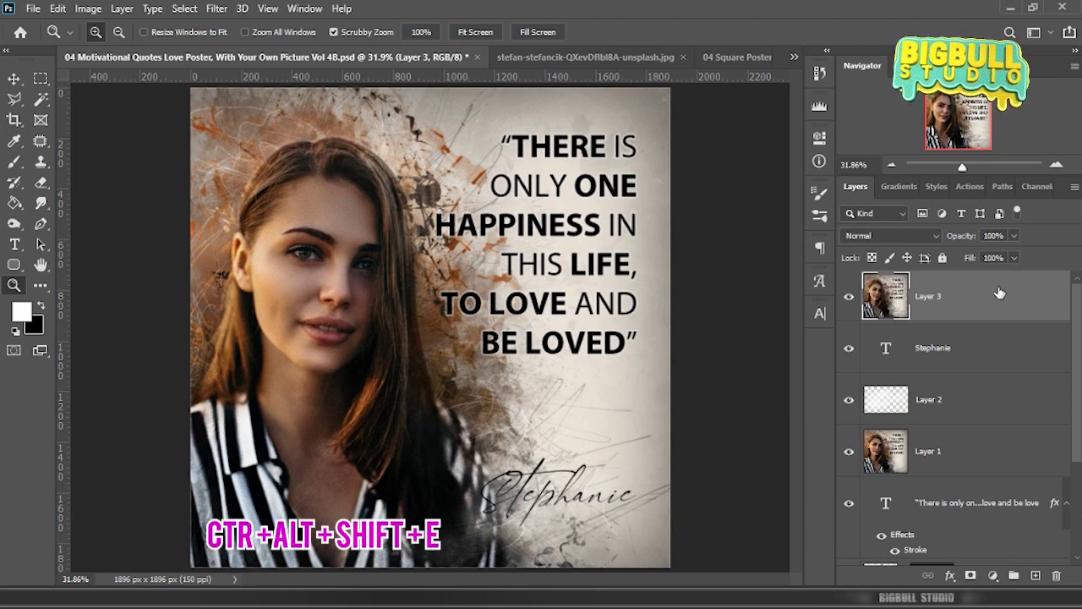
click(739, 55)
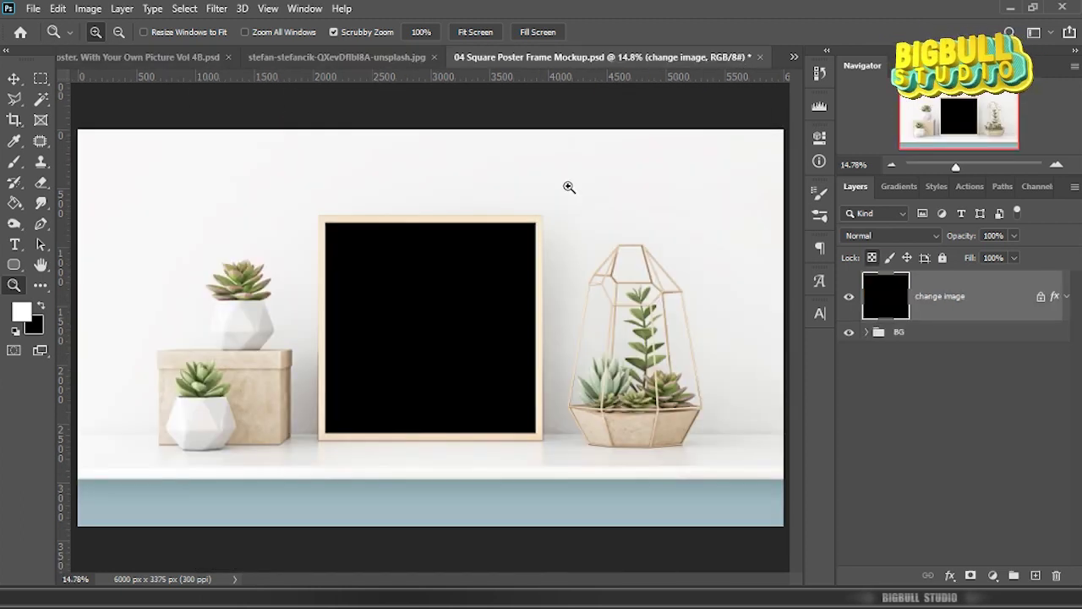
click(176, 58)
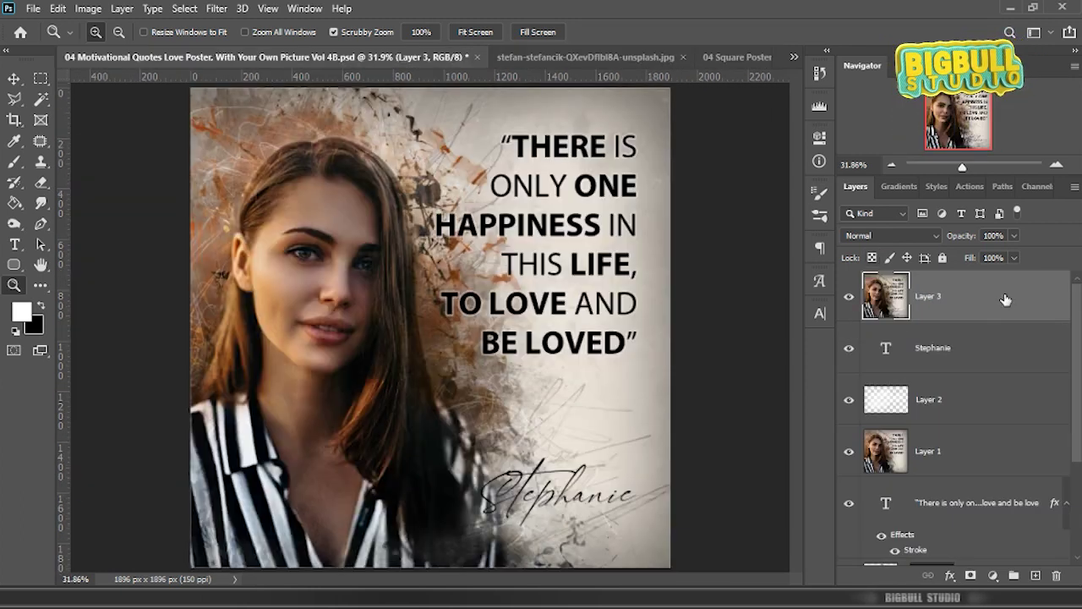
drag(1006, 307, 474, 297)
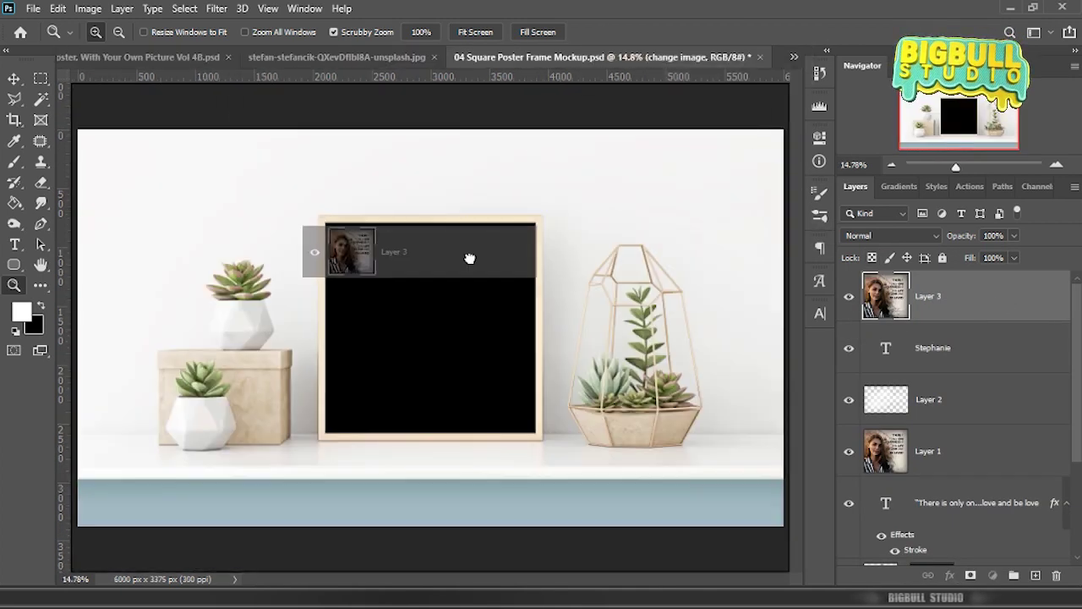
Clip the poster to the frame's 'change image' layer and scale it to about 96% to fill the frame
key(v)
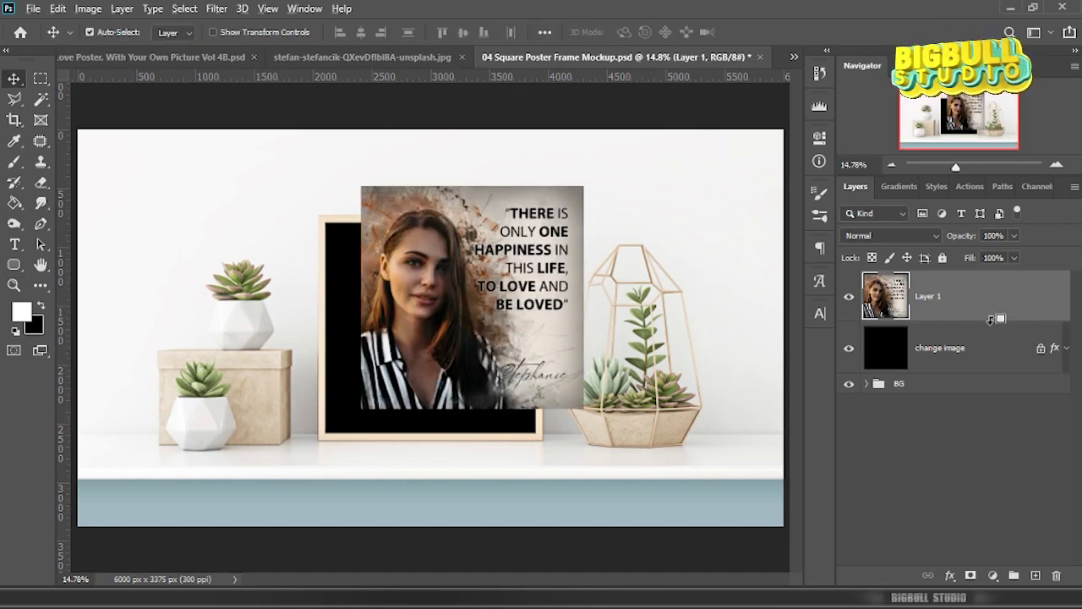
alt+click(991, 319)
key(ctrl+t)
scroll(516, 302, up, 1)
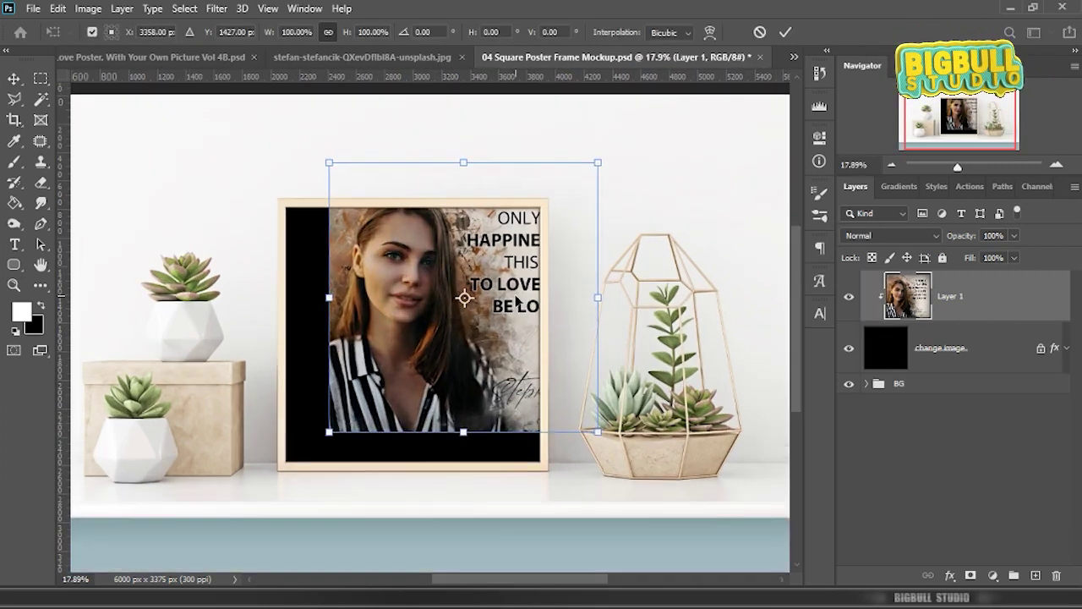
scroll(518, 302, up, 1)
scroll(517, 302, up, 1)
drag(520, 212, 456, 268)
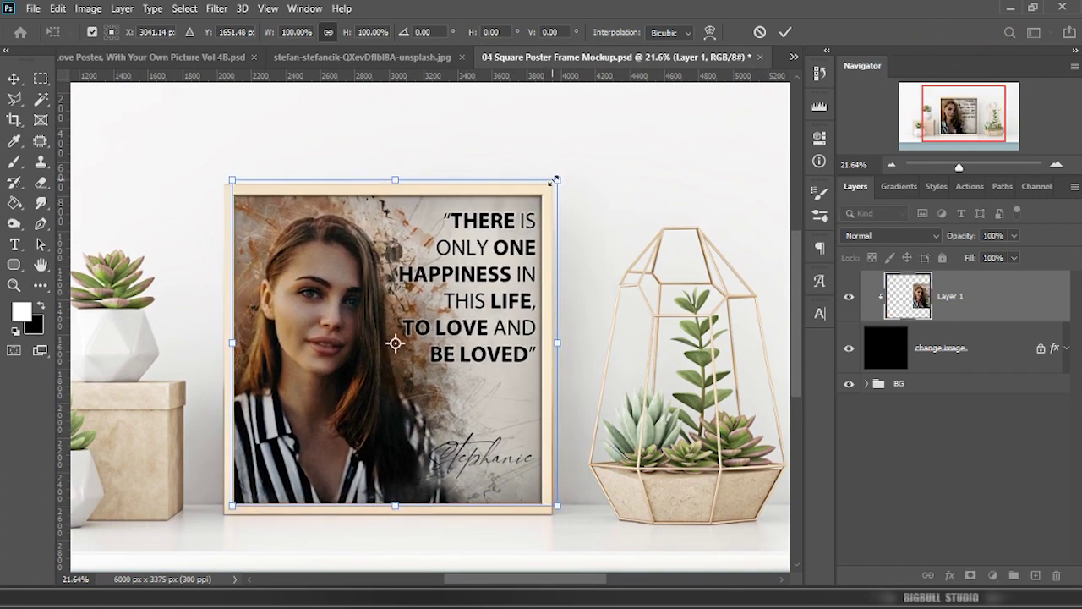
drag(556, 180, 542, 194)
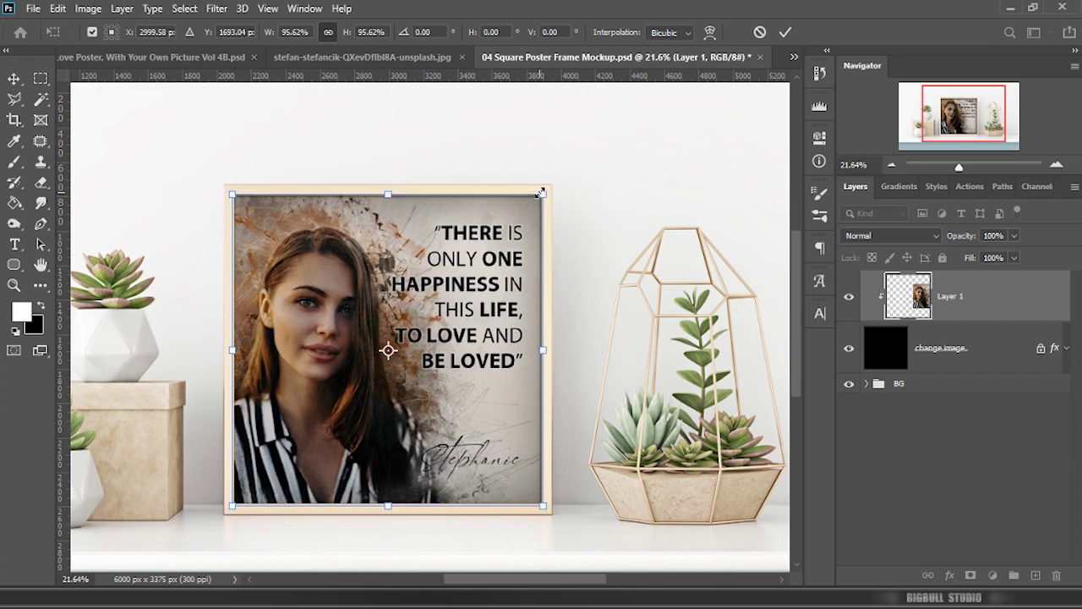
key(Return)
Zoom out to view the whole mockup and rename the framed poster layer DONE
key(z)
drag(525, 283, 516, 281)
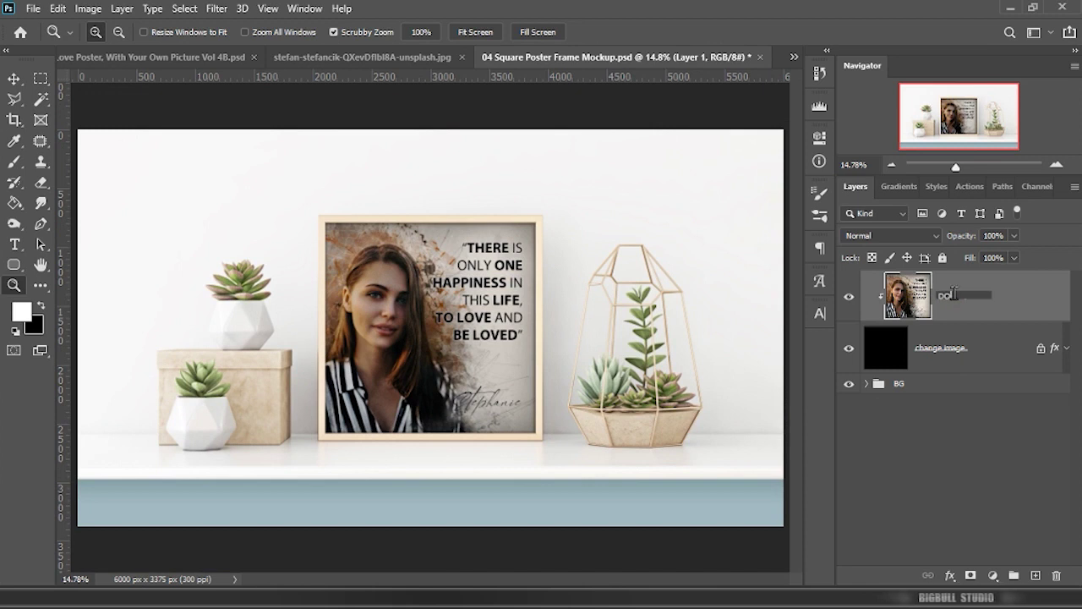
text(NE)
key(Return)
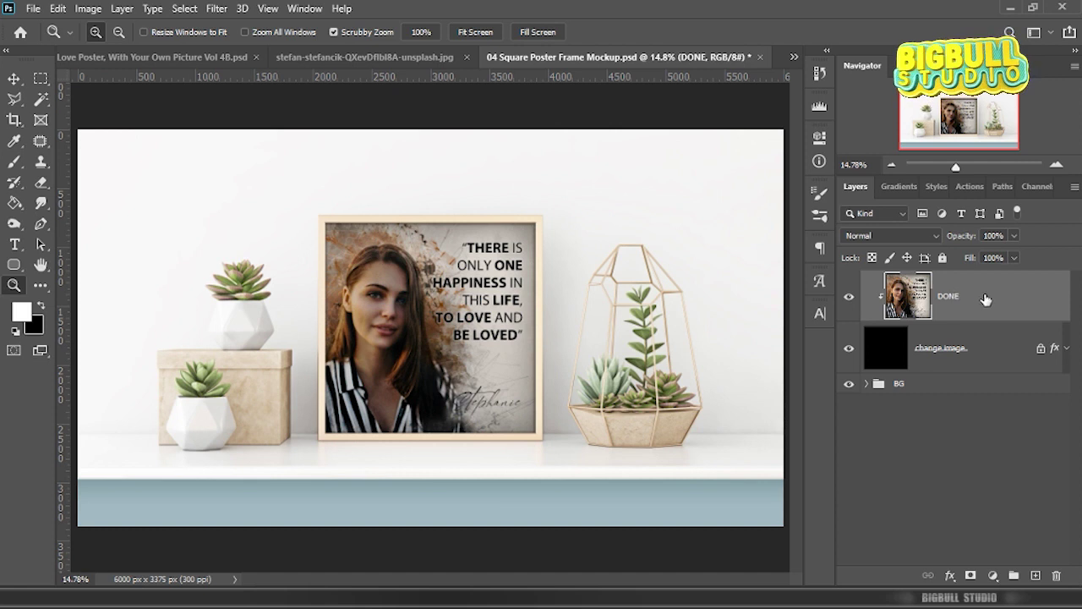